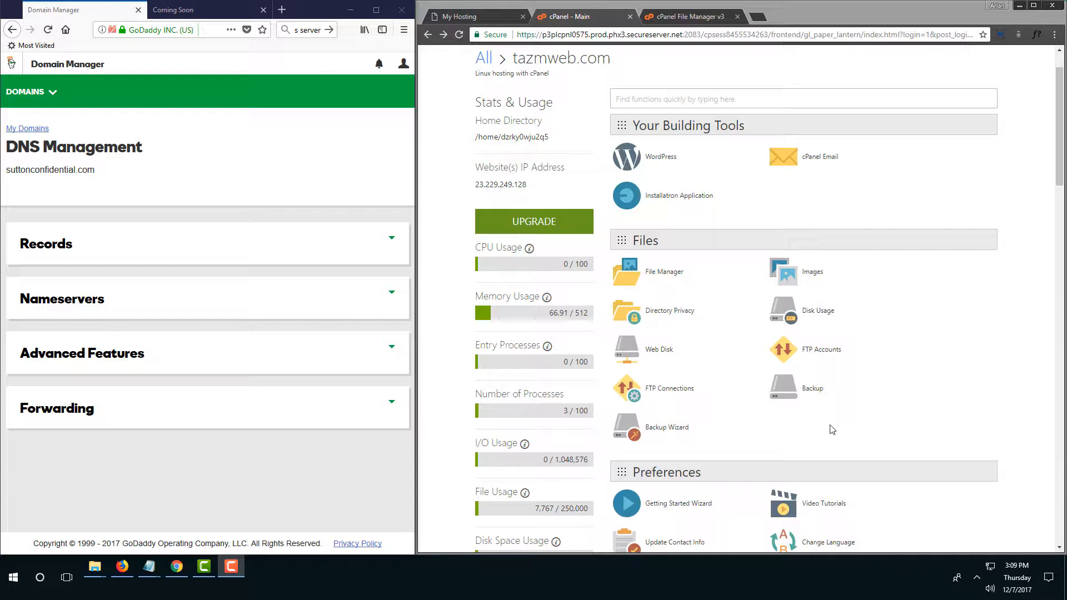
# Select the suttonconfidential.com domain name and return to the cPanel home page.
pyautogui.scroll(-3, 778, 384)
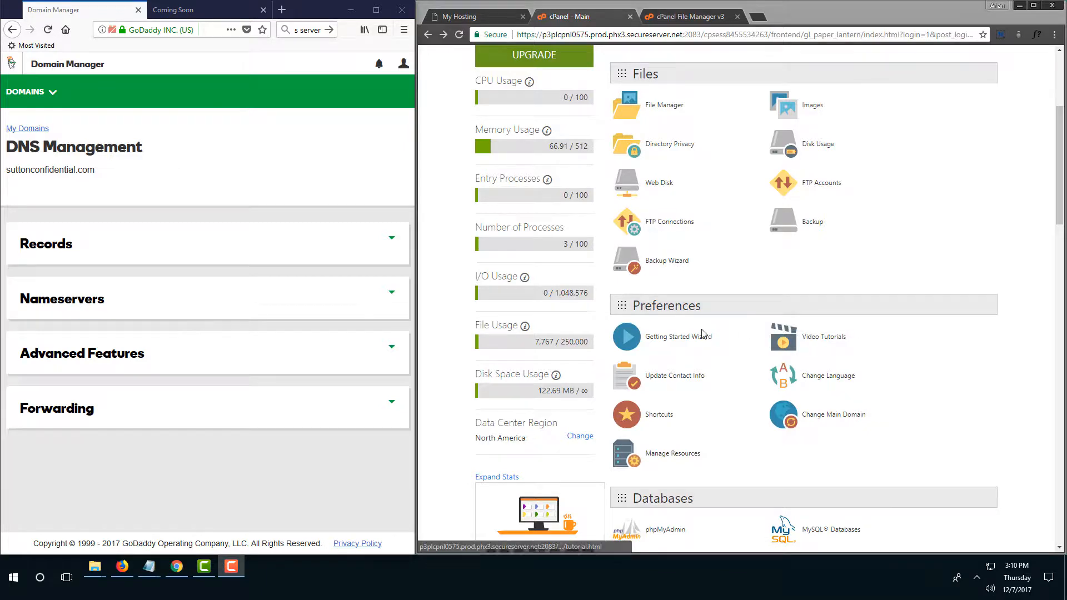
pyautogui.scroll(-4, 703, 333)
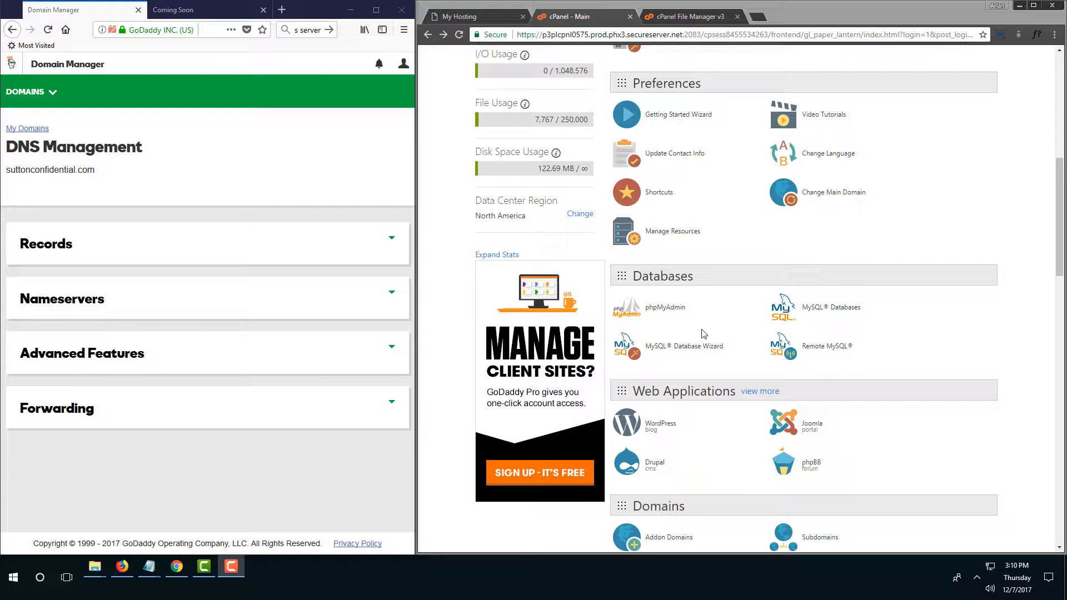
pyautogui.scroll(8, 704, 334)
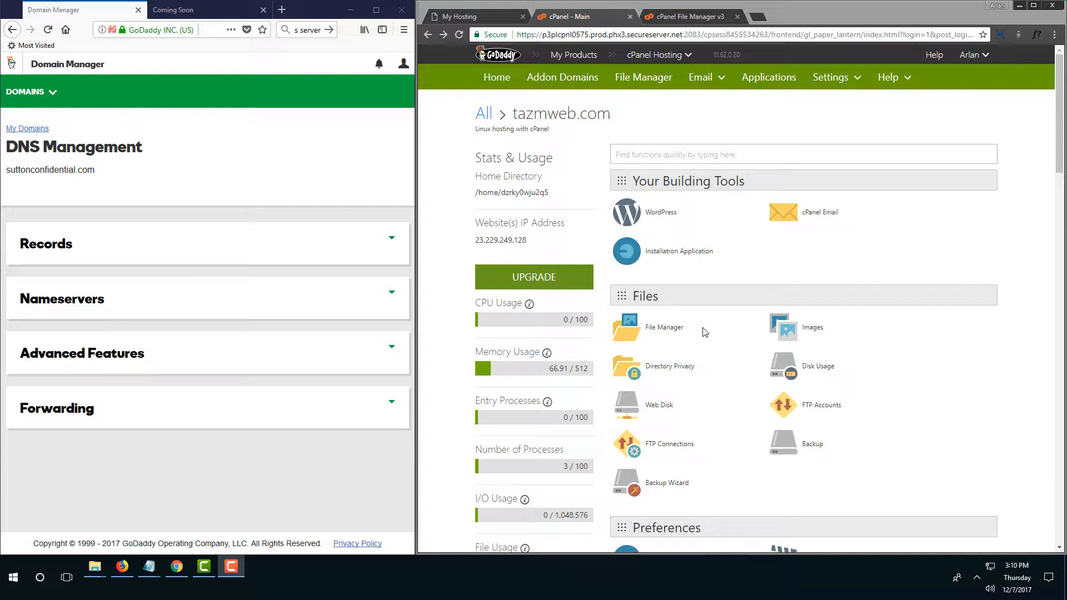
pyautogui.moveTo(120, 177); pyautogui.dragTo(1, 181)
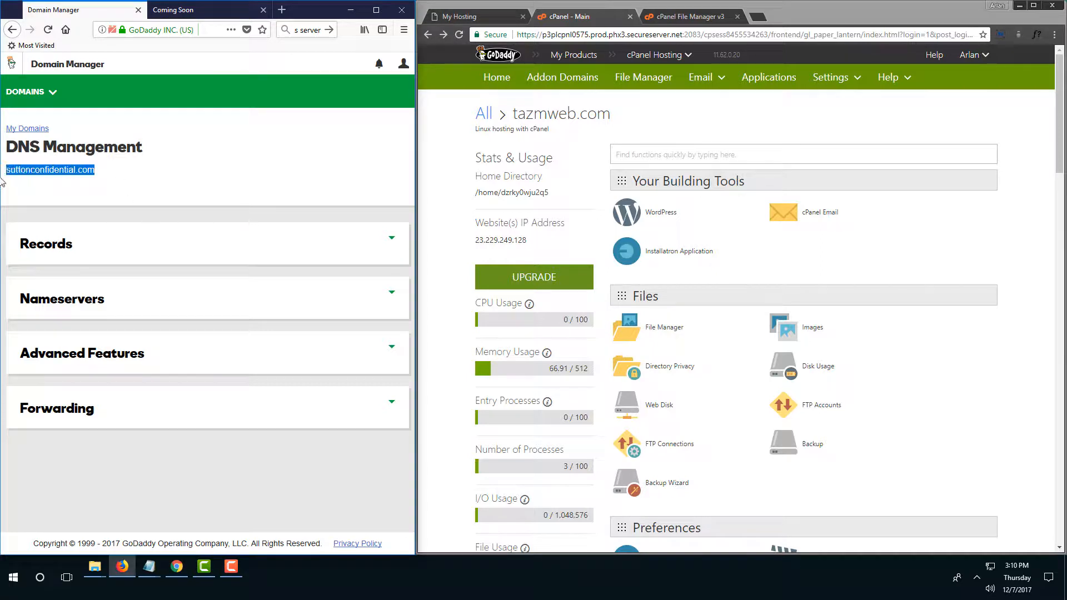
pyautogui.click(903, 262)
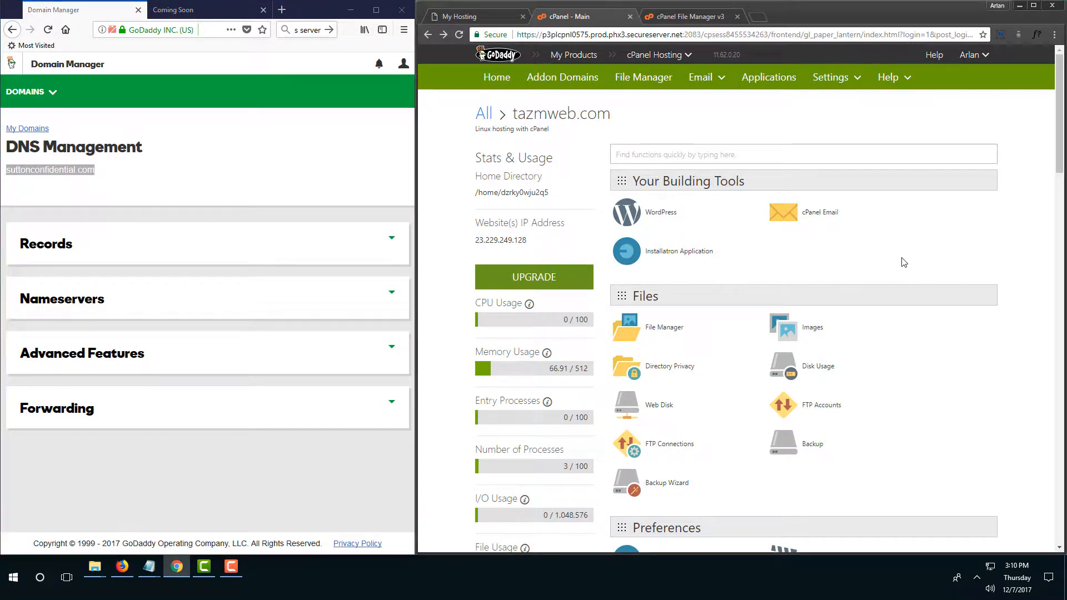
pyautogui.scroll(-3, 904, 263)
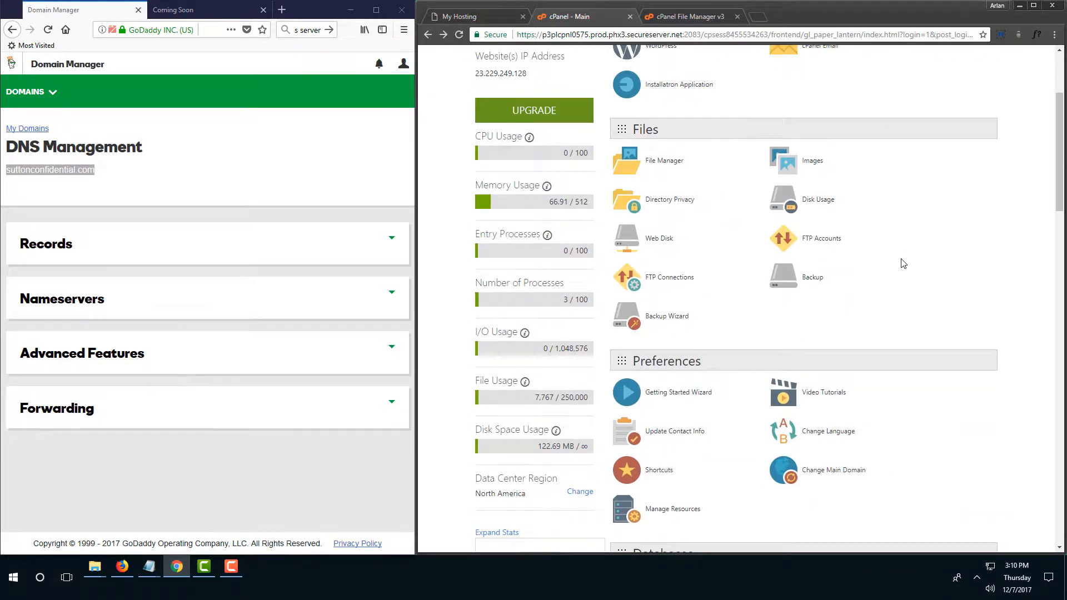
pyautogui.scroll(3, 903, 264)
pyautogui.scroll(-5, 903, 262)
pyautogui.scroll(5, 901, 258)
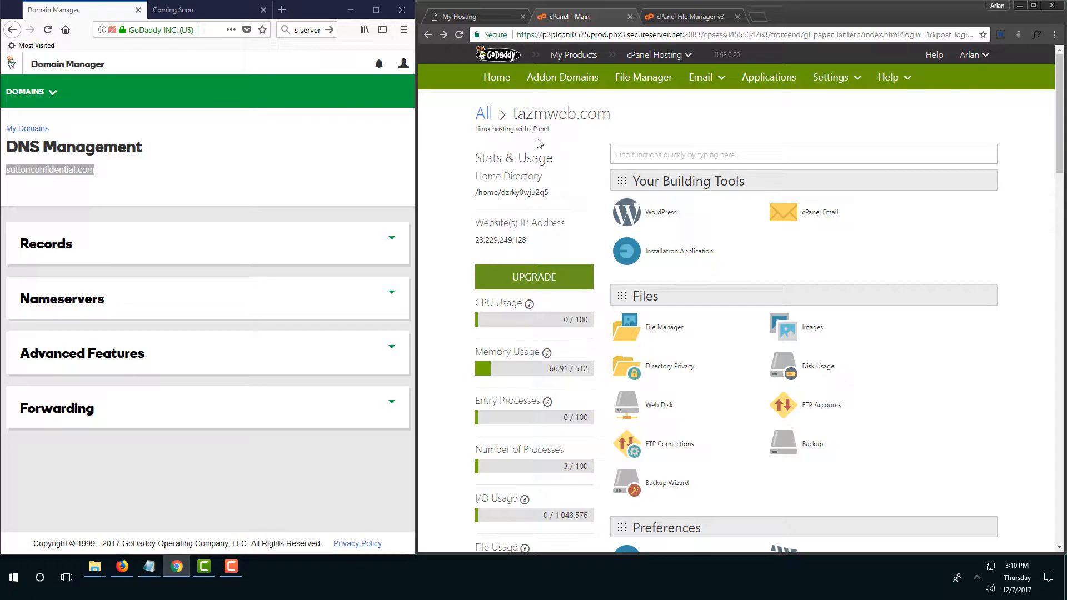
pyautogui.moveTo(552, 129); pyautogui.dragTo(473, 134)
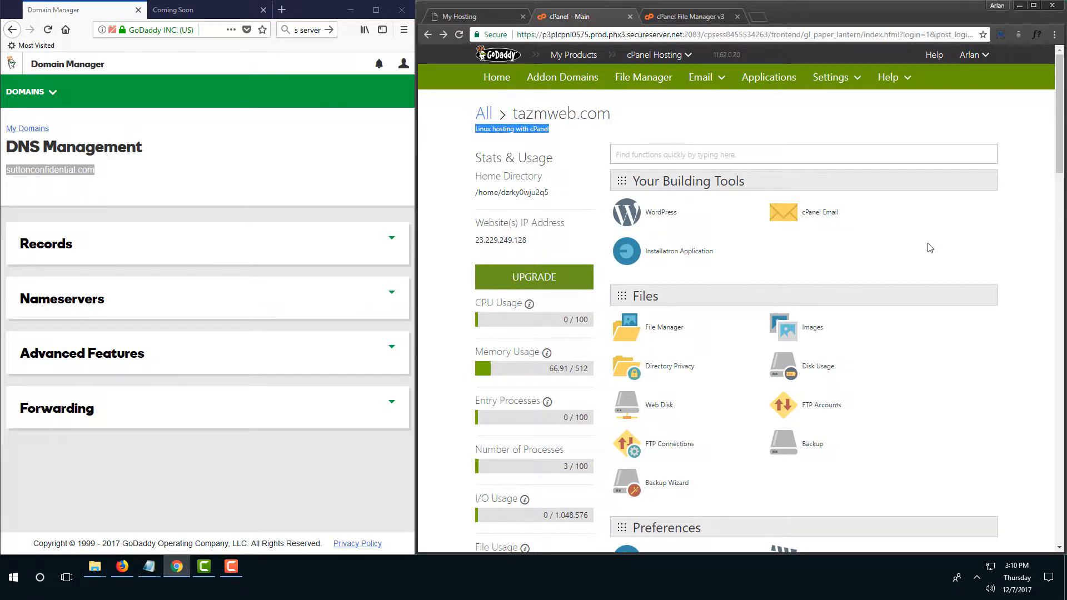
pyautogui.click(957, 264)
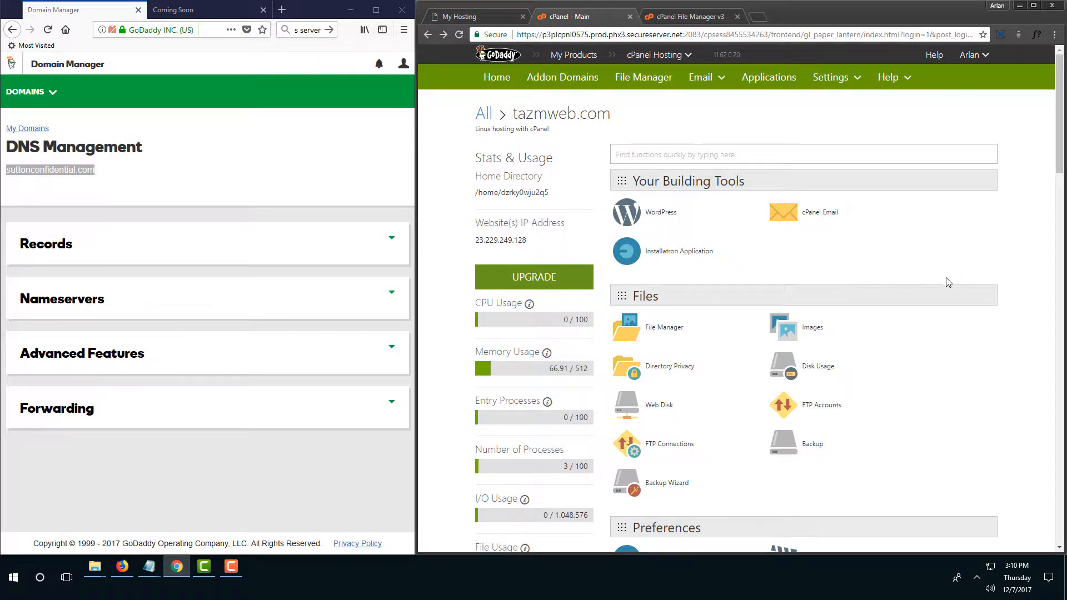
# Scroll down to Web Applications and launch the WordPress installer in Installatron.
pyautogui.scroll(-3, 949, 281)
pyautogui.scroll(1, 947, 284)
pyautogui.scroll(-2, 947, 284)
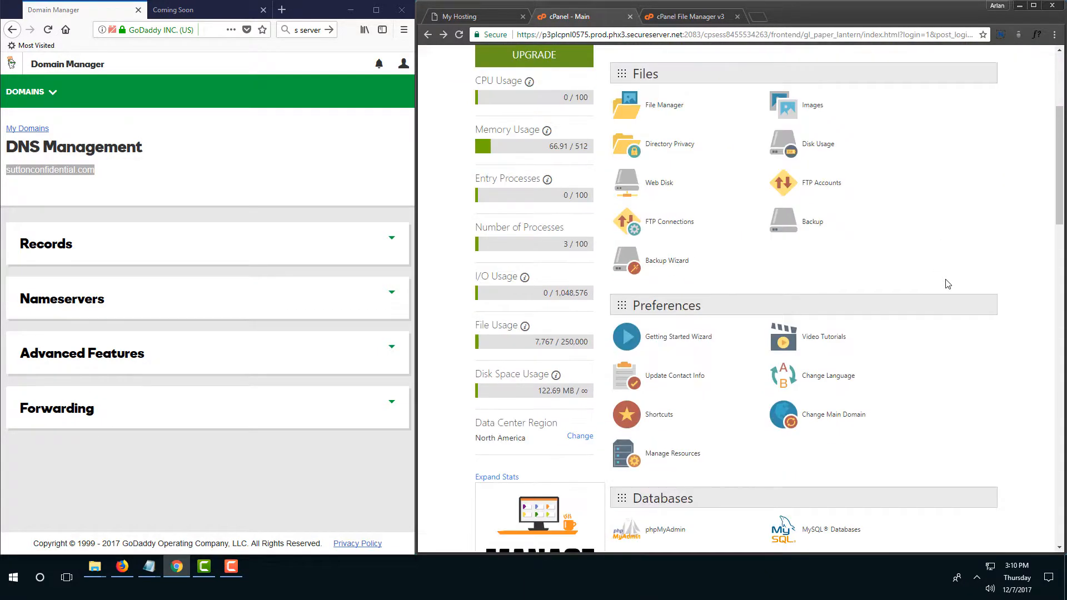
pyautogui.scroll(-4, 945, 280)
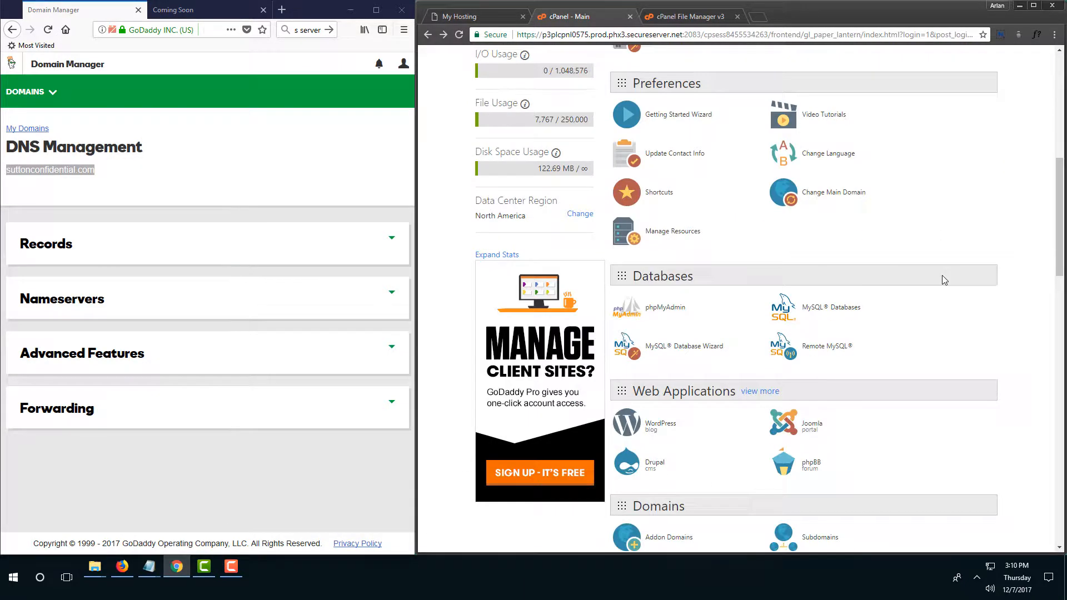
pyautogui.scroll(-3, 942, 278)
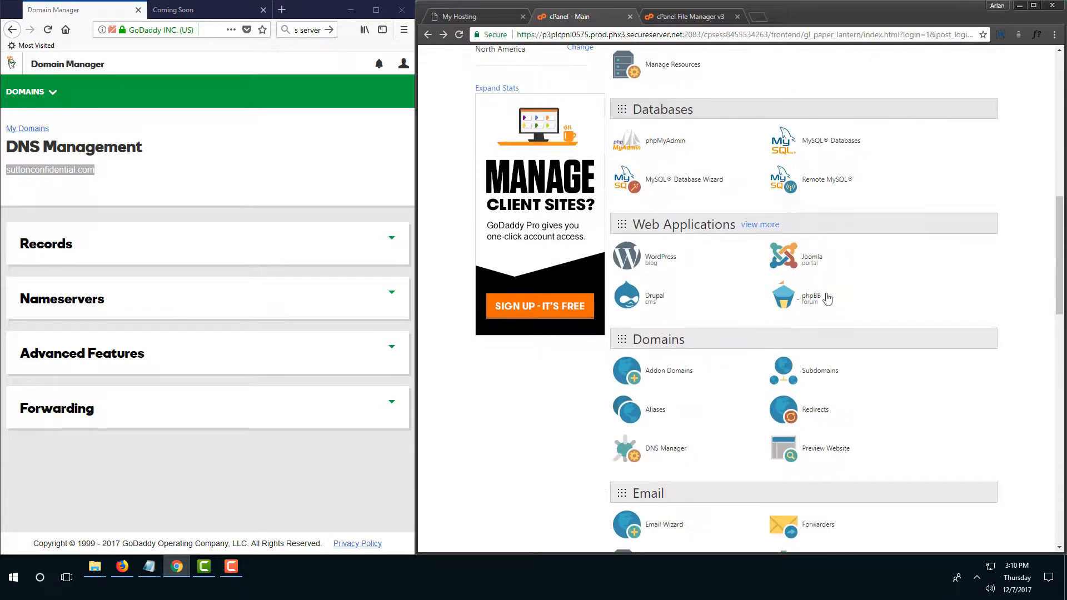
pyautogui.click(663, 264)
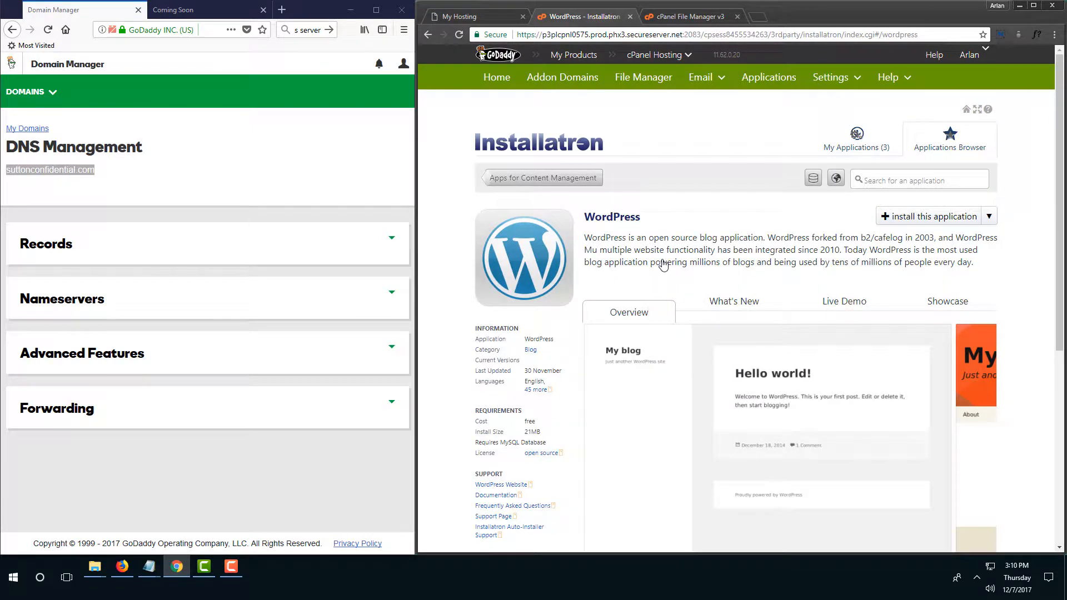
# Start a new WordPress install with the directory 'suttonconfidential.com' in place of 'blog'.
pyautogui.click(934, 218)
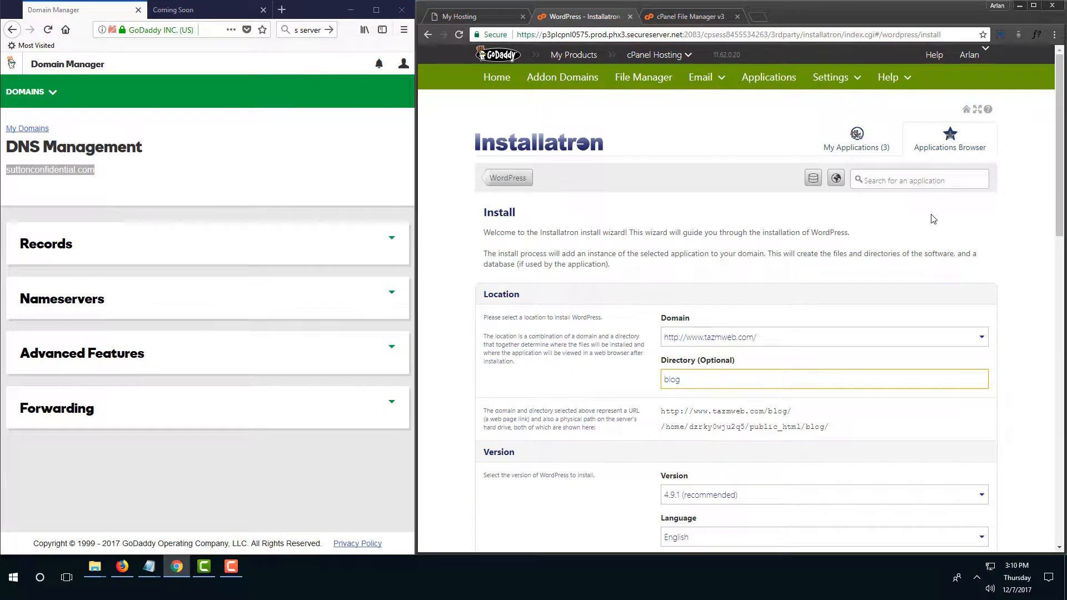
pyautogui.click(100, 175)
pyautogui.moveTo(100, 174); pyautogui.dragTo(7, 174)
pyautogui.hotkey('ctrl', 'c')
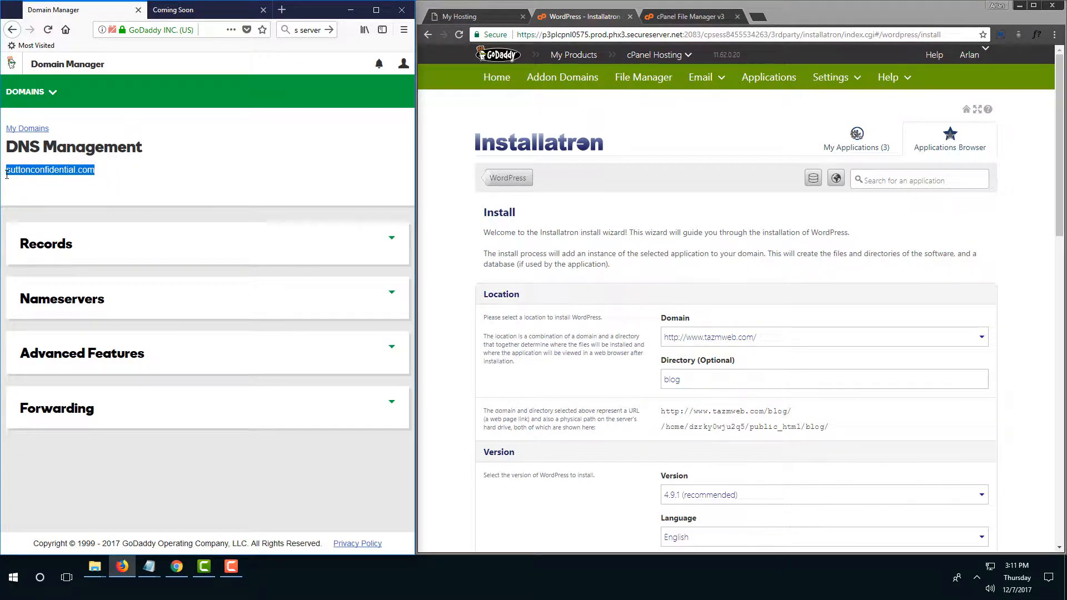
pyautogui.moveTo(704, 381); pyautogui.dragTo(634, 374)
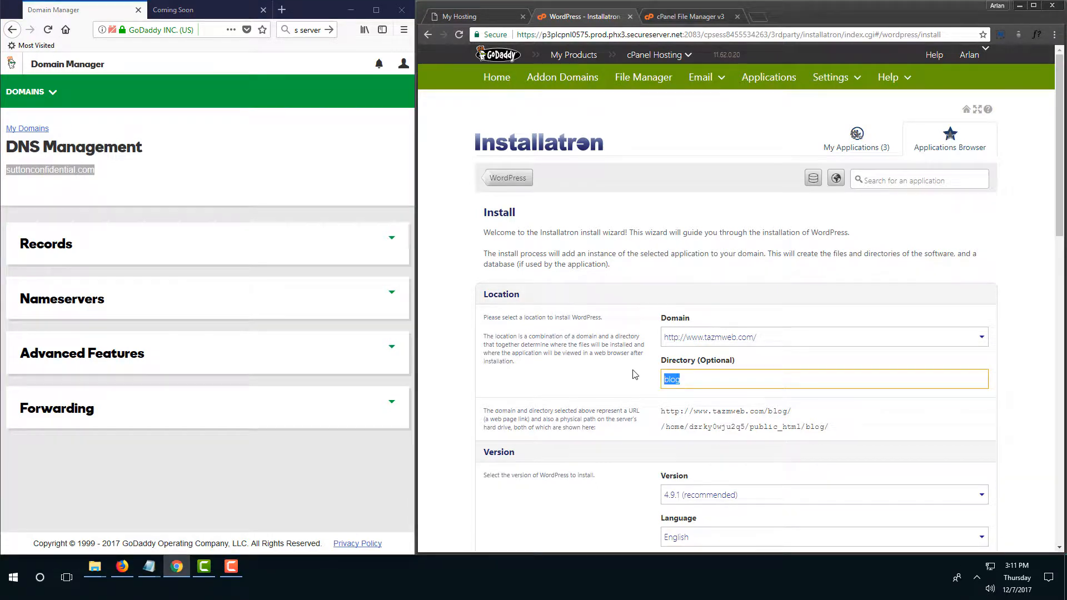
pyautogui.hotkey('ctrl', 'v')
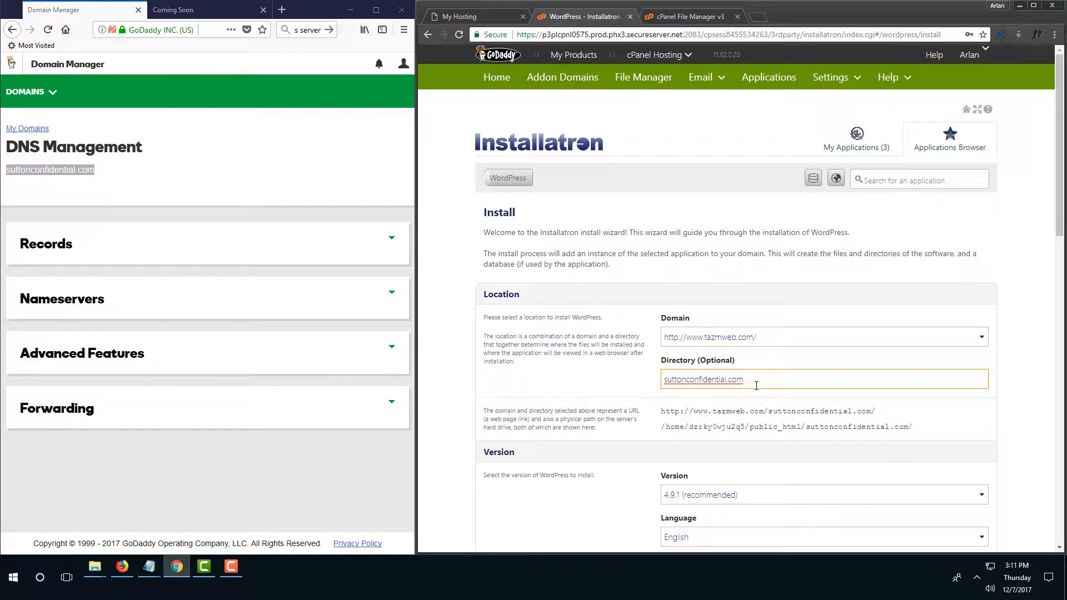
pyautogui.scroll(-3, 757, 385)
# Copy the generated administrator username into the notes.
pyautogui.scroll(-8, 757, 385)
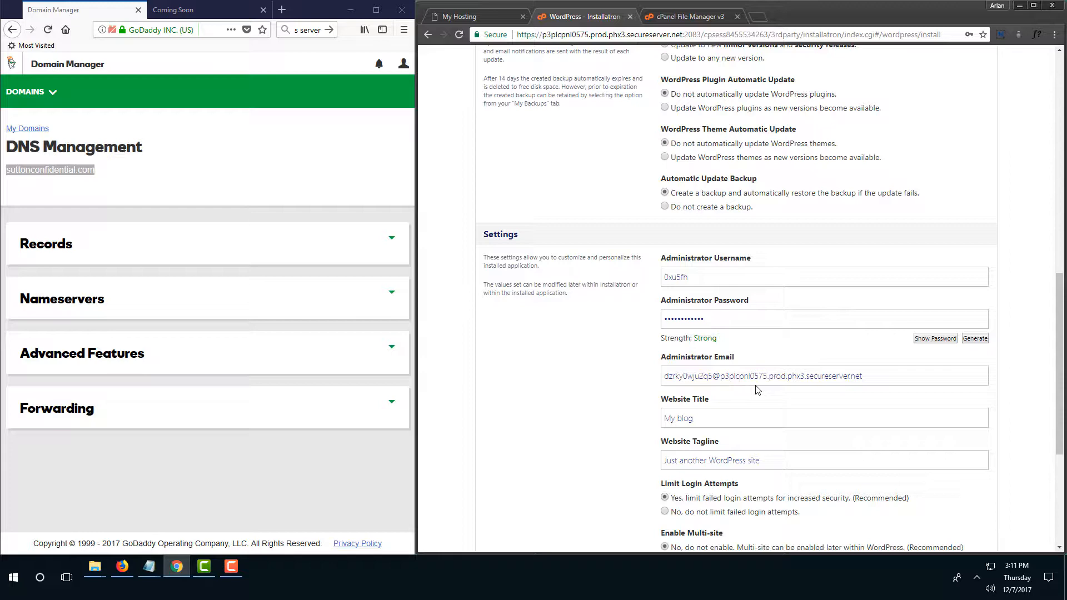
pyautogui.moveTo(717, 277); pyautogui.dragTo(656, 275)
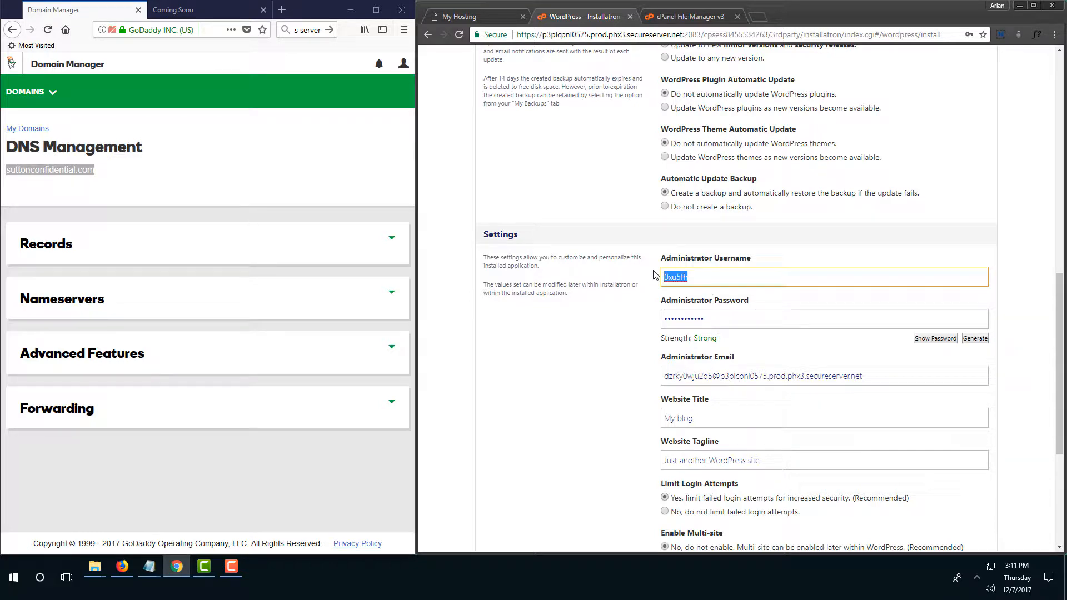
pyautogui.scroll(5, 656, 275)
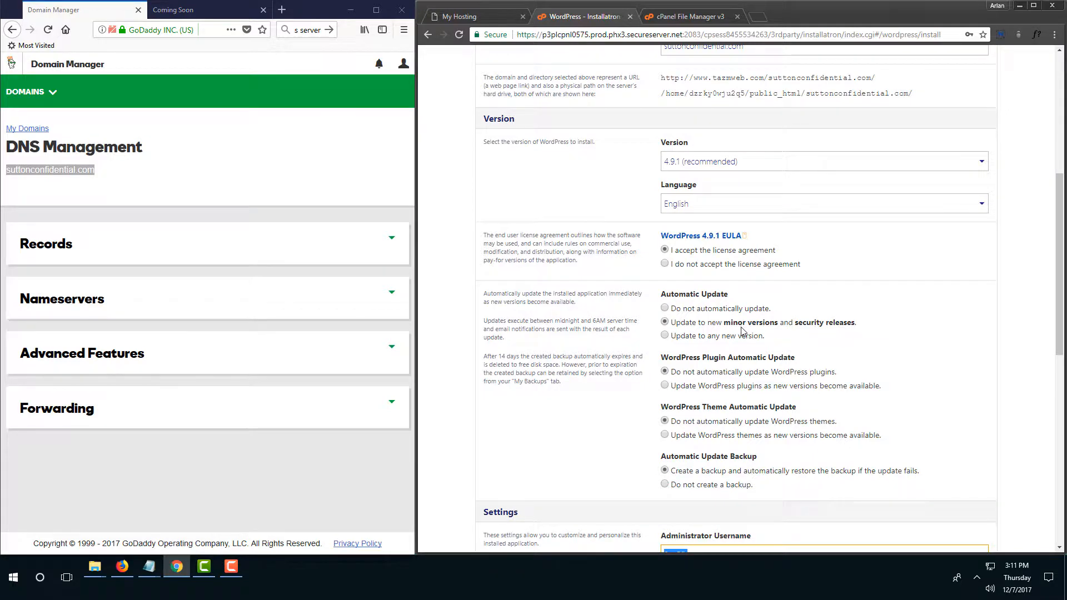
pyautogui.scroll(-4, 743, 332)
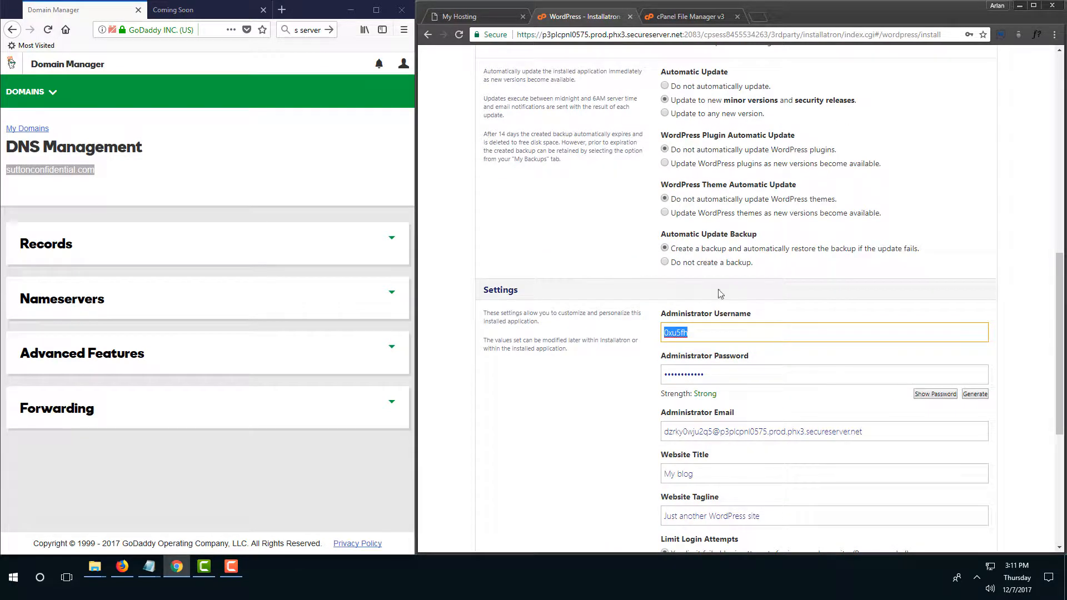
pyautogui.scroll(-2, 821, 338)
pyautogui.moveTo(865, 321); pyautogui.dragTo(697, 340)
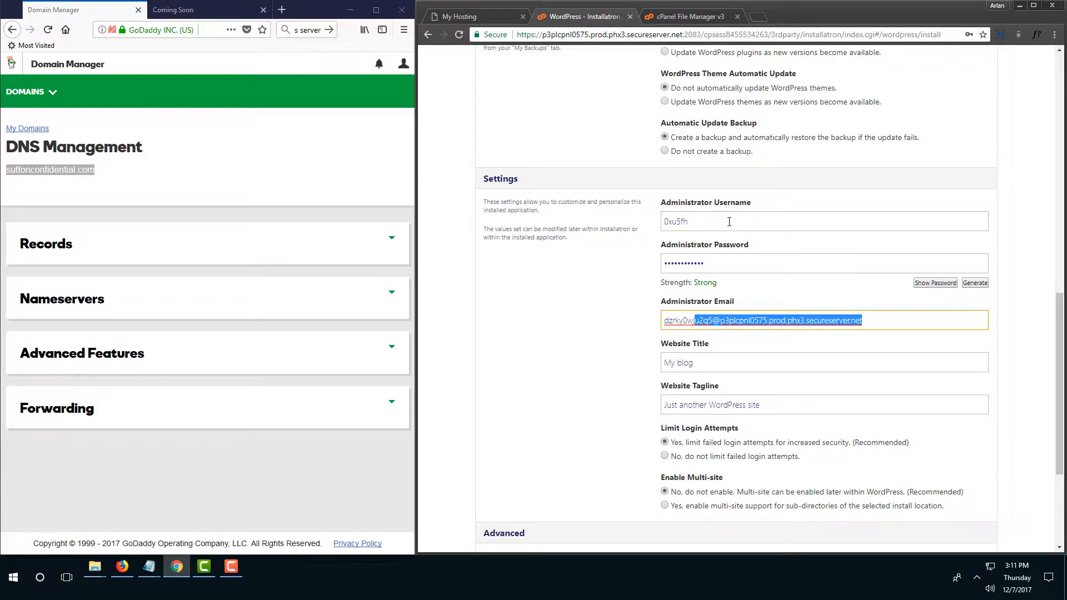
pyautogui.moveTo(729, 222); pyautogui.dragTo(646, 227)
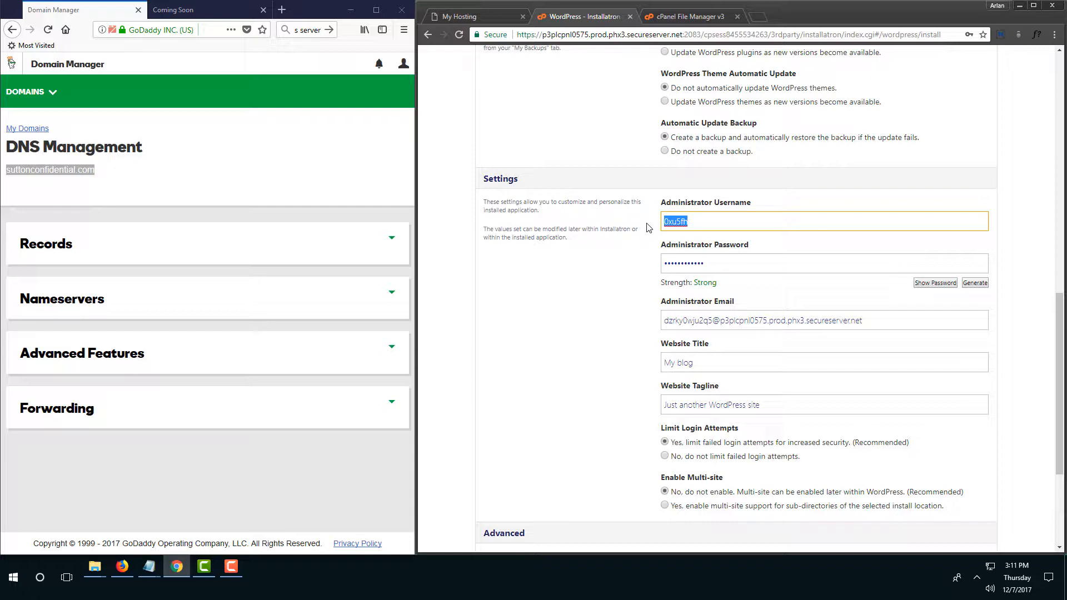
pyautogui.hotkey('alt', 'Tab')
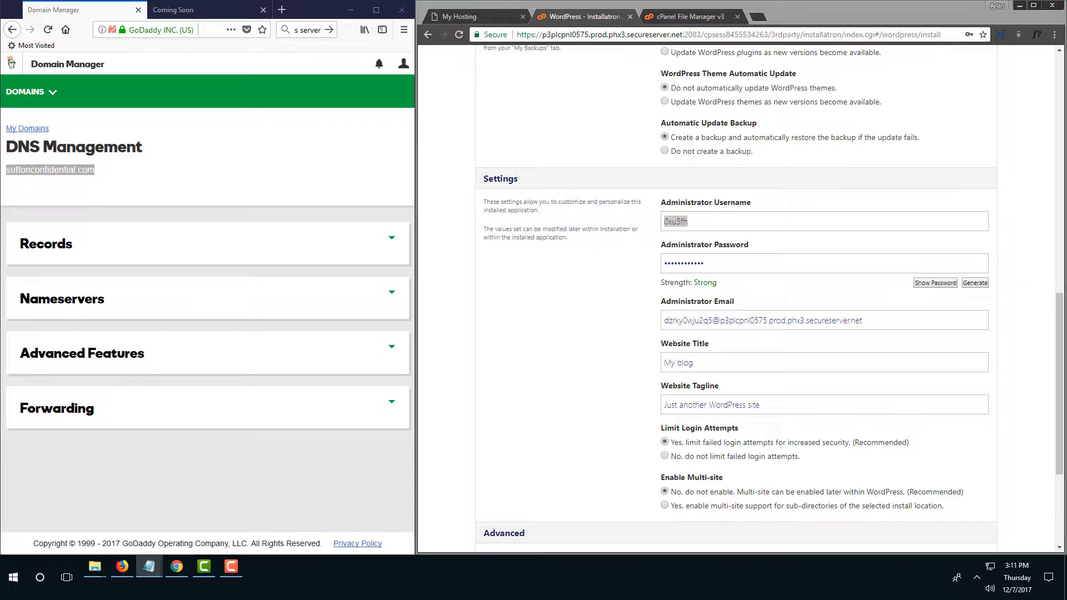
# Reveal the generated administrator password and record the Username and Password labels and values in Notepad.
pyautogui.click(935, 283)
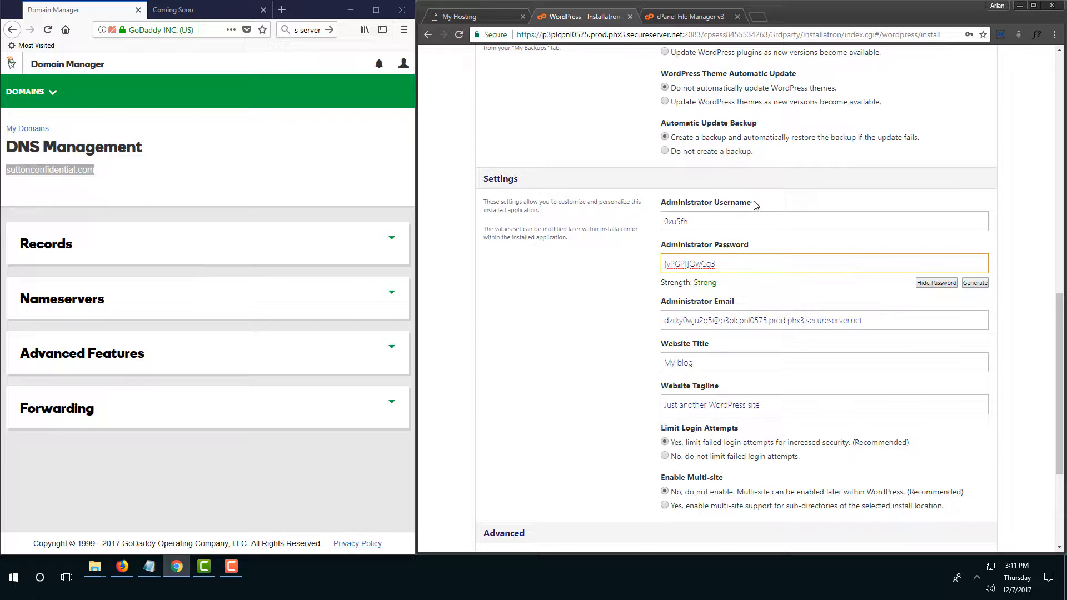
pyautogui.moveTo(756, 205); pyautogui.dragTo(716, 206)
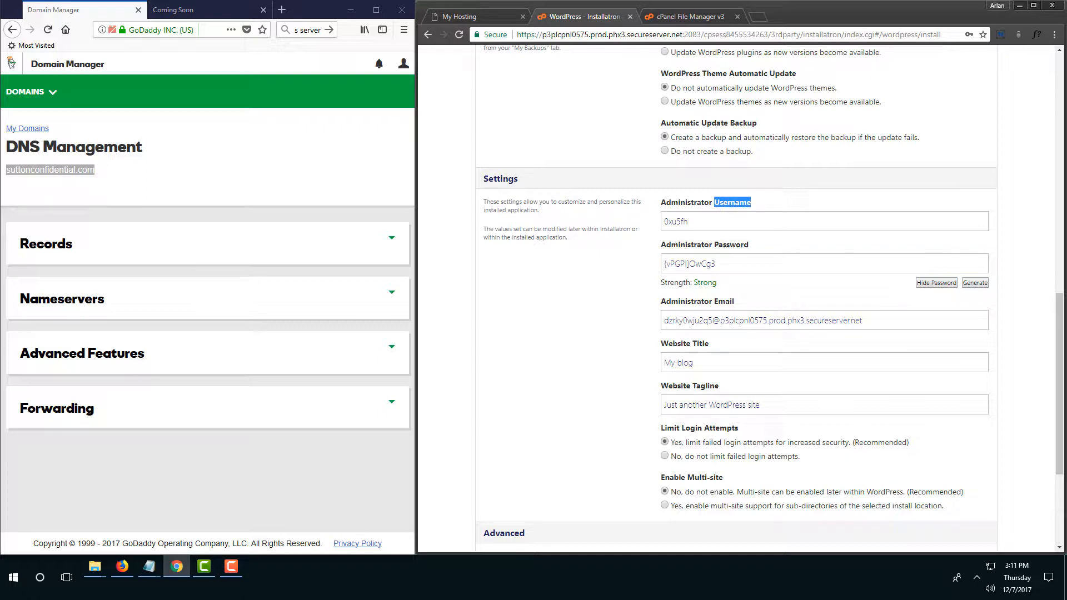
pyautogui.hotkey('alt', 'Tab')
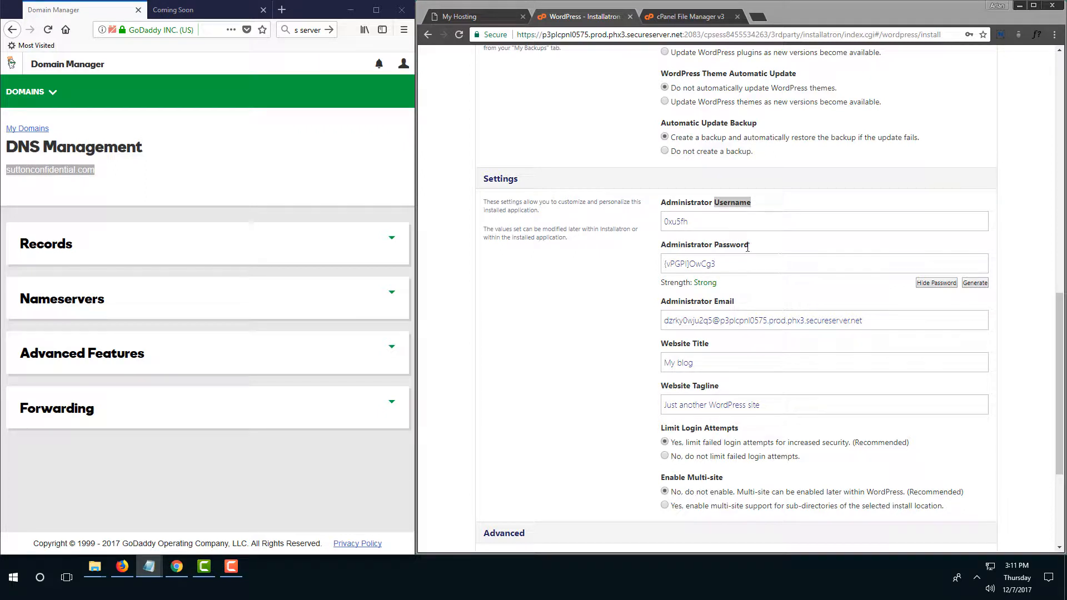
pyautogui.moveTo(747, 247); pyautogui.dragTo(649, 275)
pyautogui.hotkey('alt', 'Tab')
pyautogui.hotkey('alt', 'Tab')
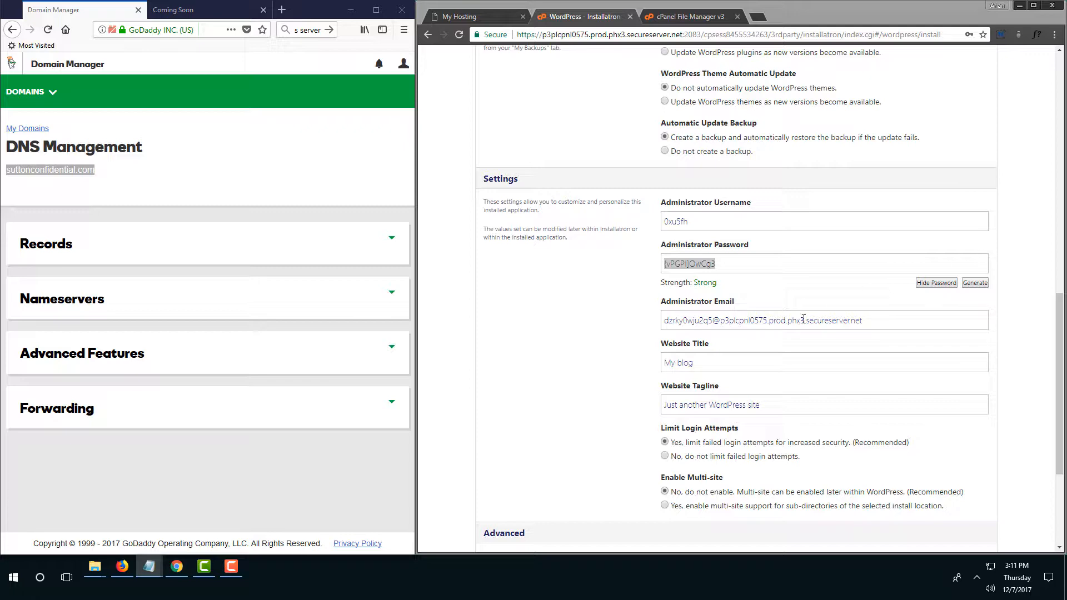
# Submit the WordPress install at tazmweb.com/suttonconfidential.com.
pyautogui.scroll(-3, 815, 338)
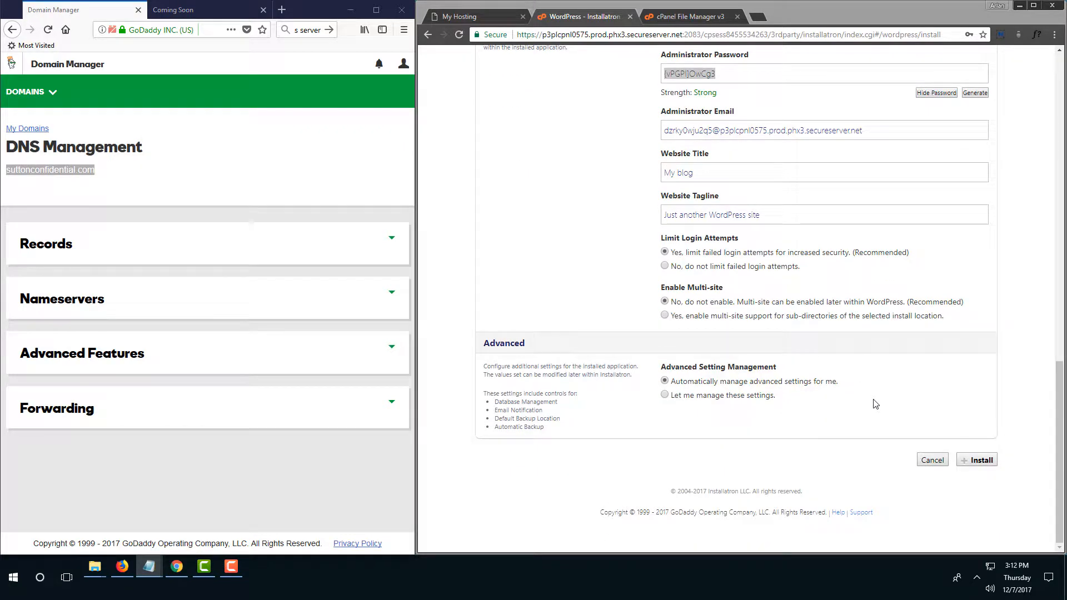
pyautogui.scroll(15, 912, 445)
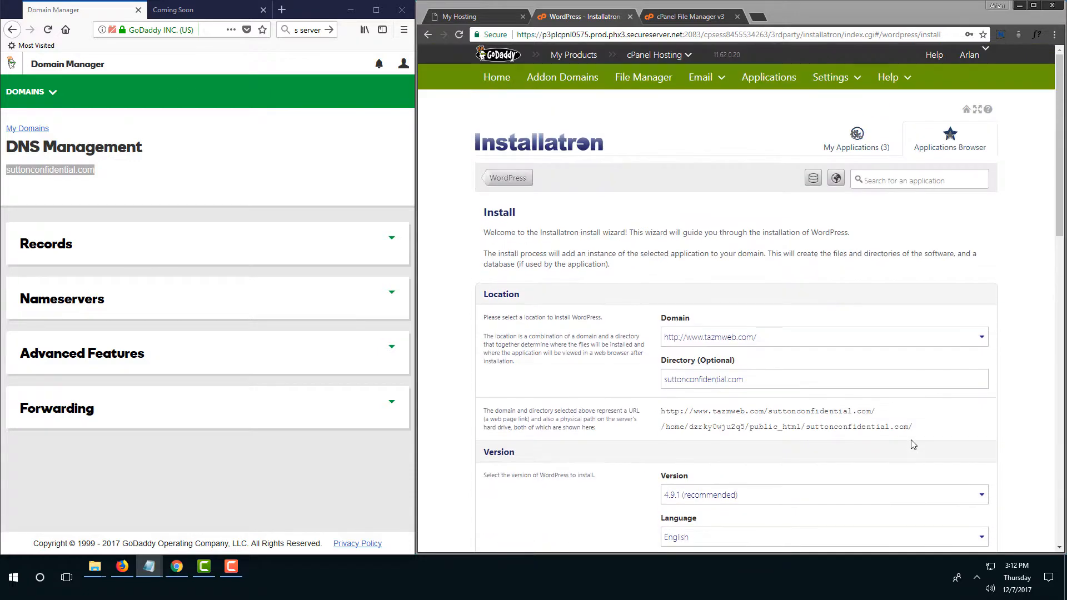
pyautogui.scroll(-14, 911, 445)
pyautogui.scroll(-2, 911, 444)
pyautogui.click(982, 462)
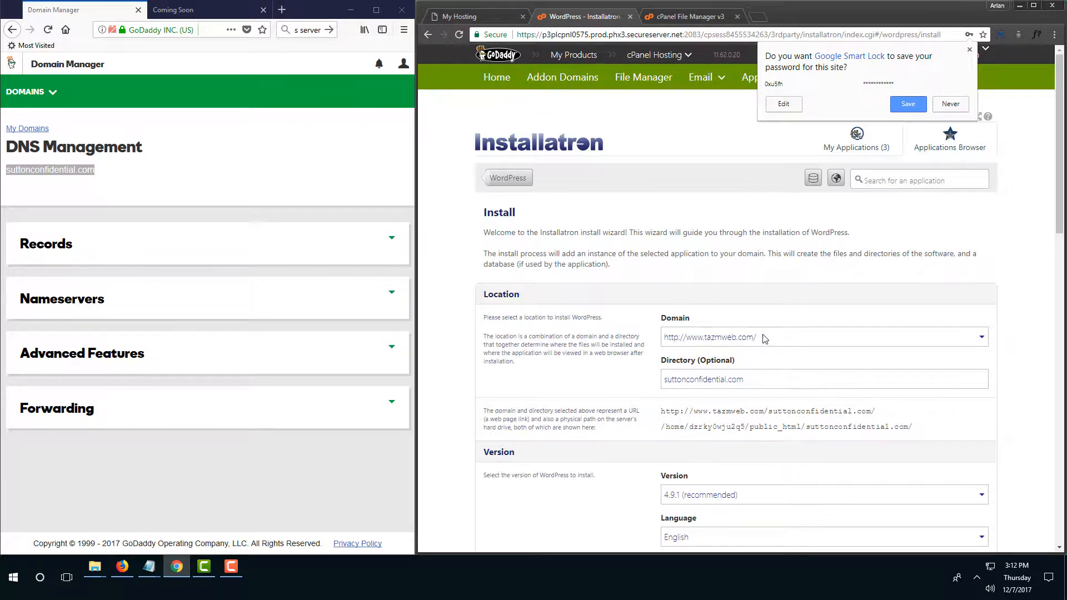
# Close the File Manager tab and begin entering tazmweb.com in a new tab.
pyautogui.click(689, 18)
pyautogui.click(665, 33)
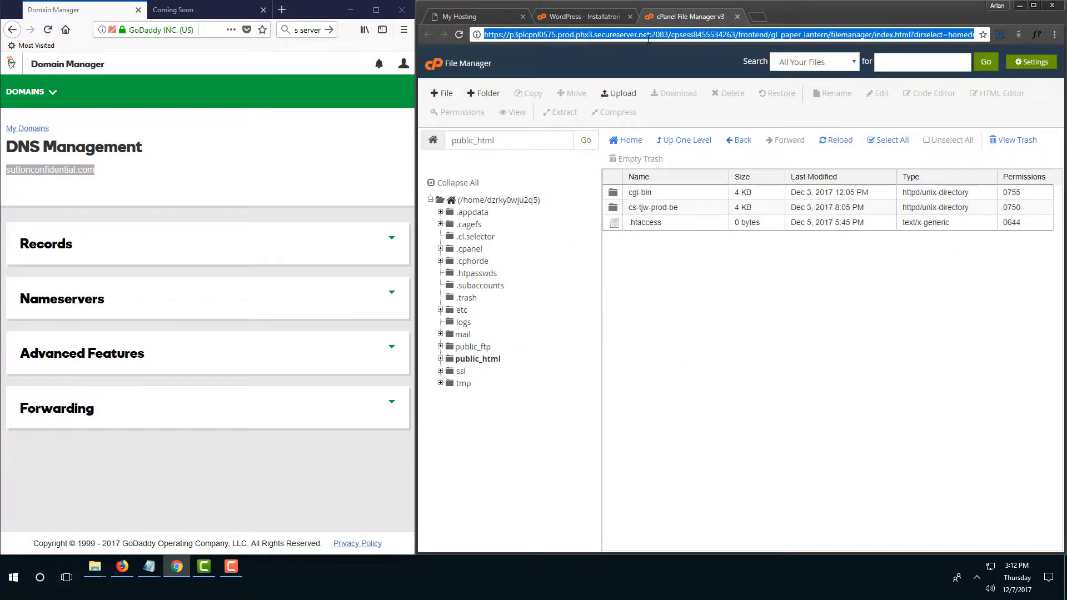
pyautogui.click(738, 17)
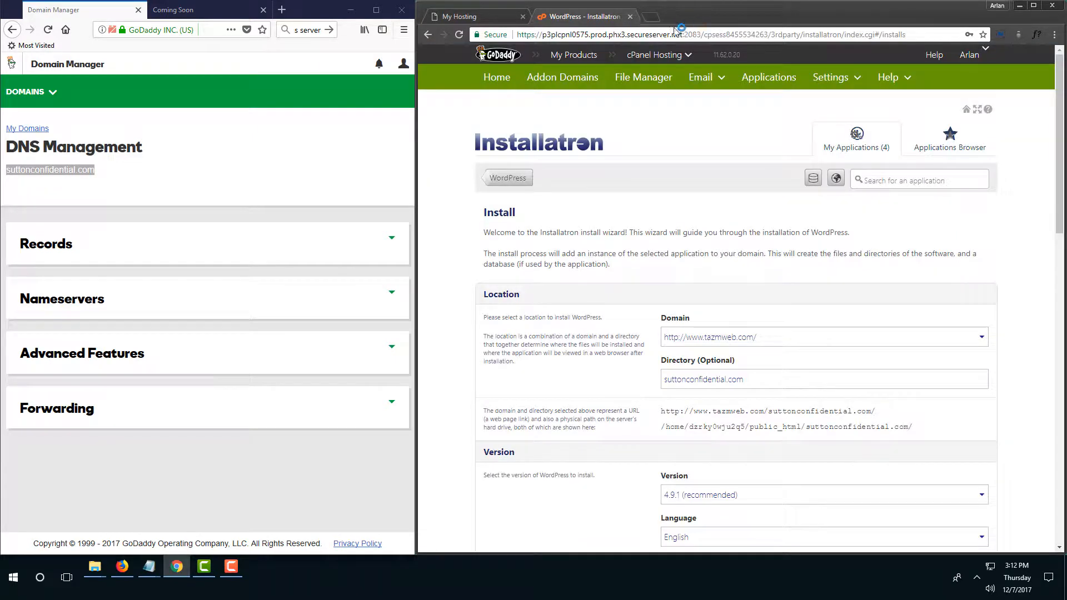
pyautogui.click(649, 17)
pyautogui.write('taz')
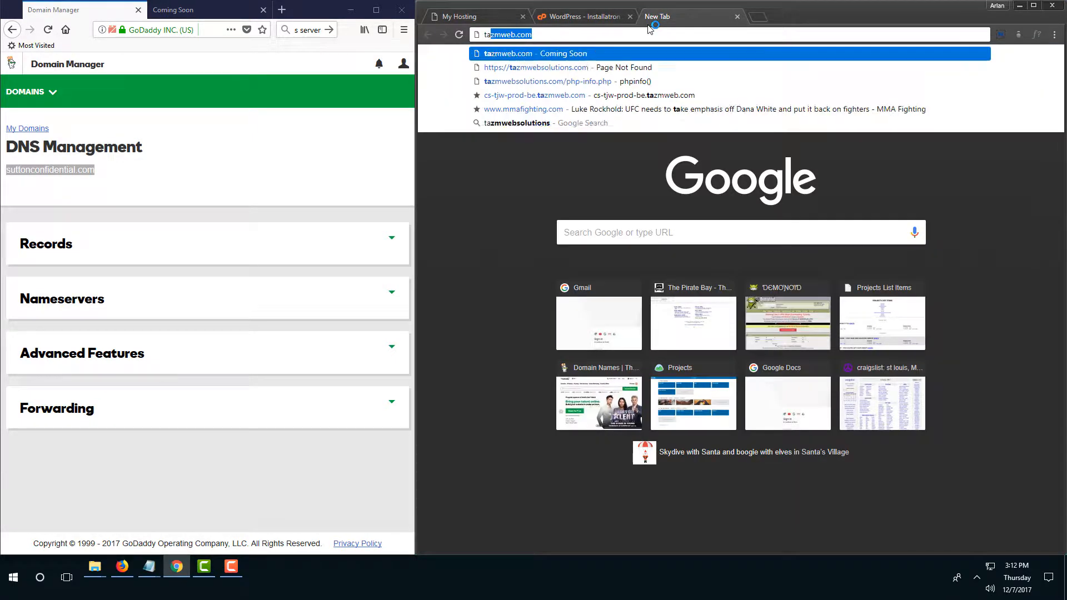
# Load the new site at tazmweb.com/suttonconfidential.com using the copied domain name.
pyautogui.click(612, 48)
pyautogui.click(606, 17)
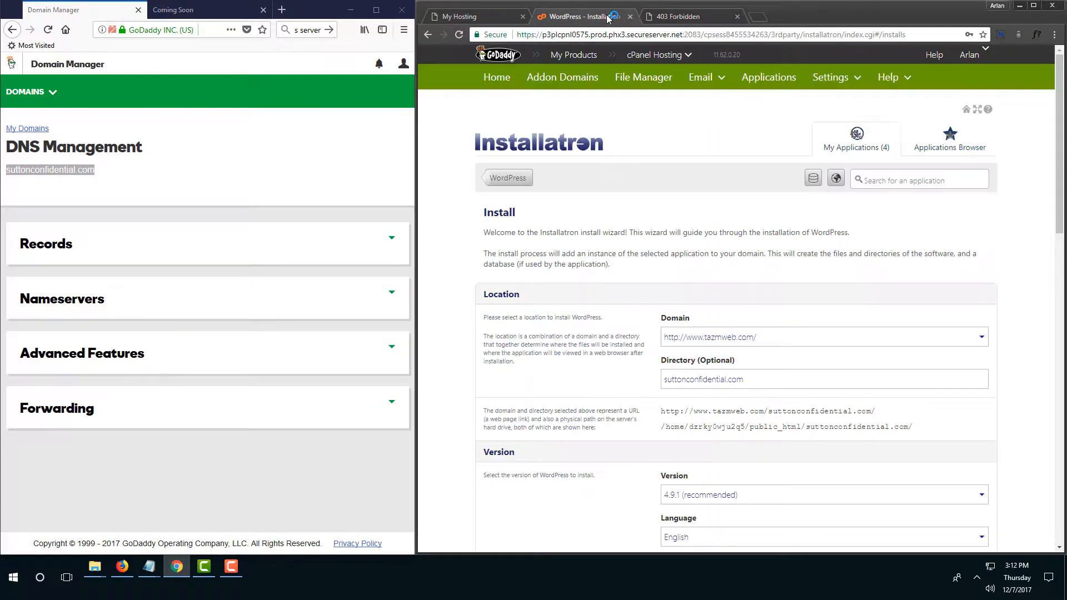
pyautogui.rightClick(39, 165)
pyautogui.click(88, 253)
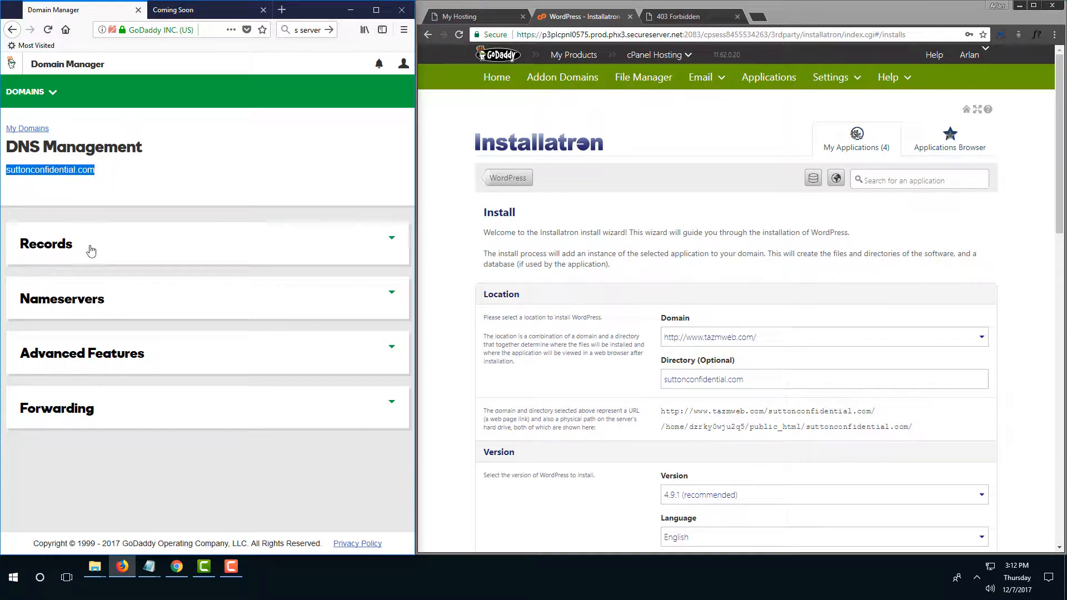
pyautogui.click(689, 16)
pyautogui.click(567, 34)
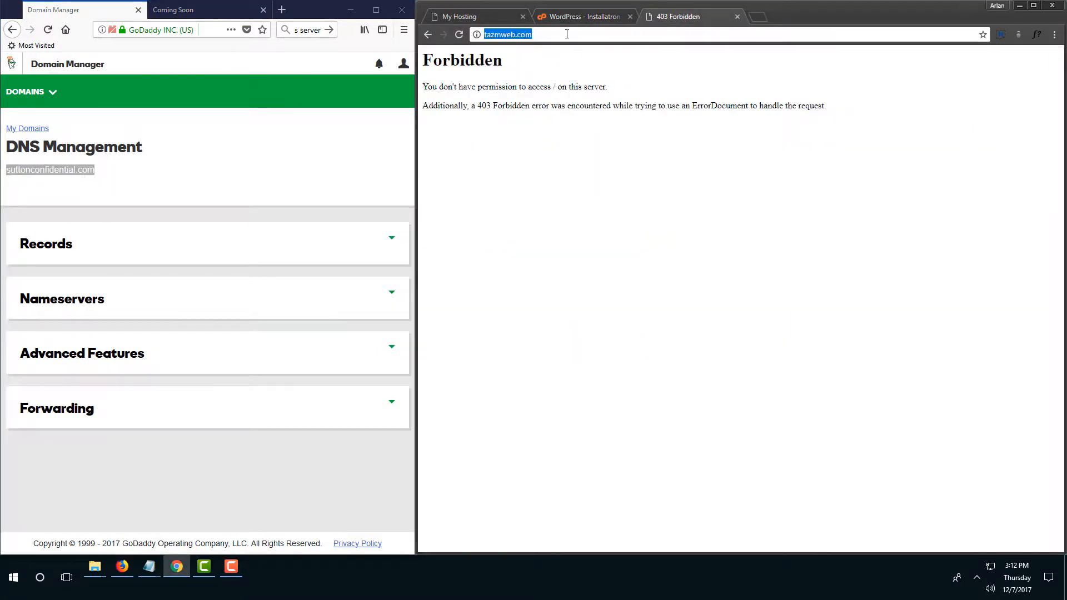
pyautogui.click(567, 35)
pyautogui.write('/')
pyautogui.hotkey('ctrl', 'v')
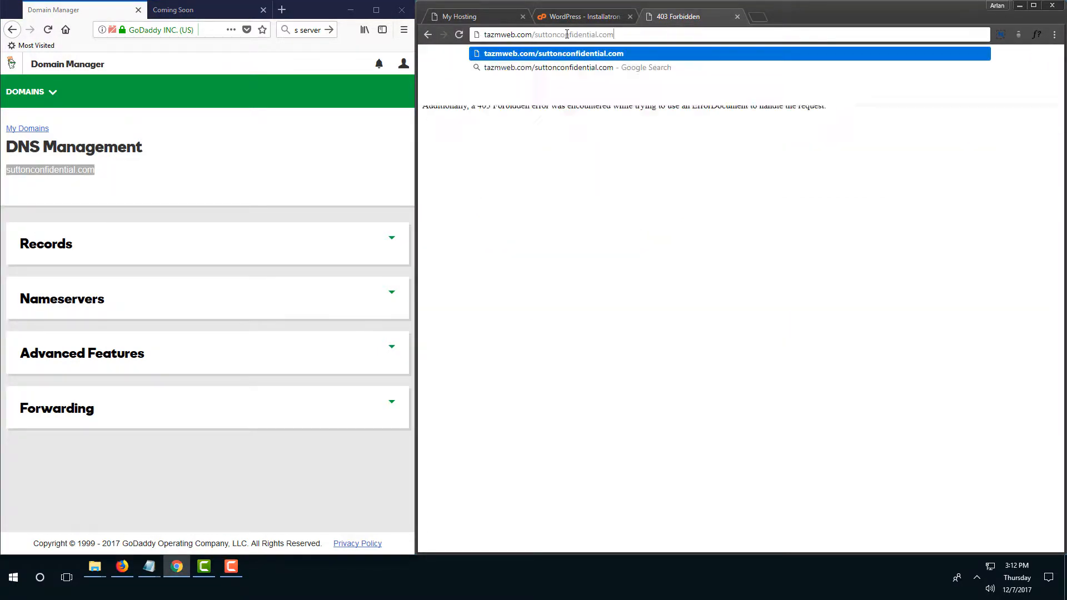
pyautogui.press('Return')
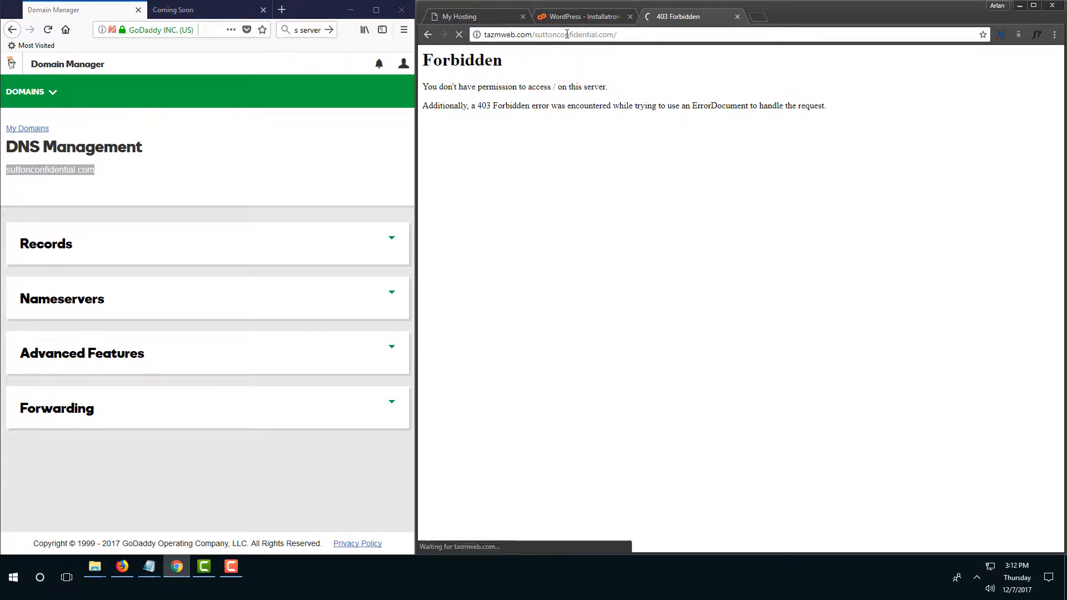
# Open the site's Hello world! post, then go back to the hosting tabs.
pyautogui.scroll(-4, 606, 210)
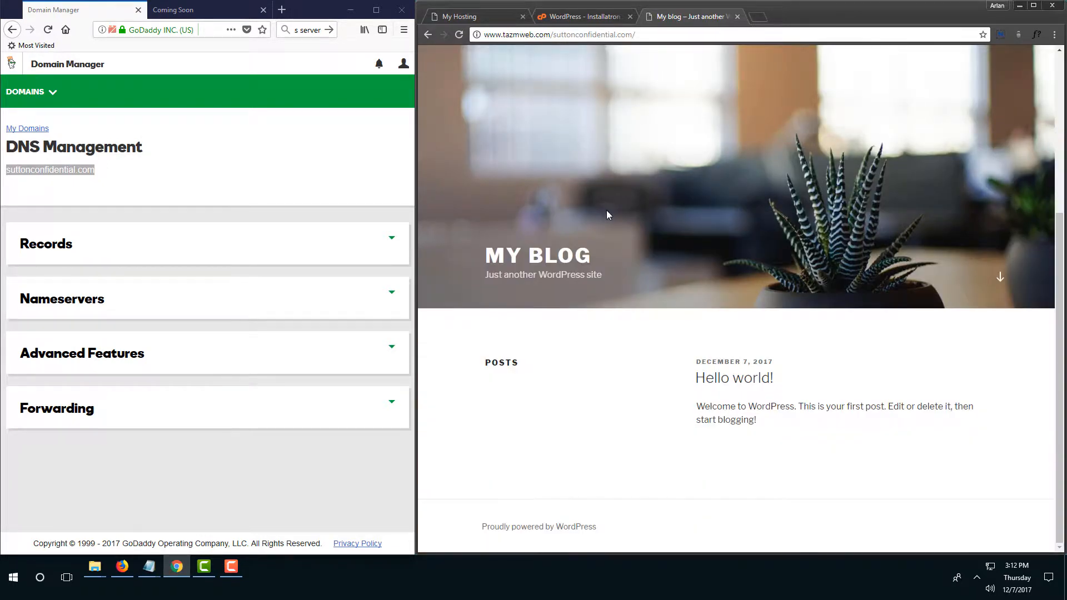
pyautogui.click(762, 379)
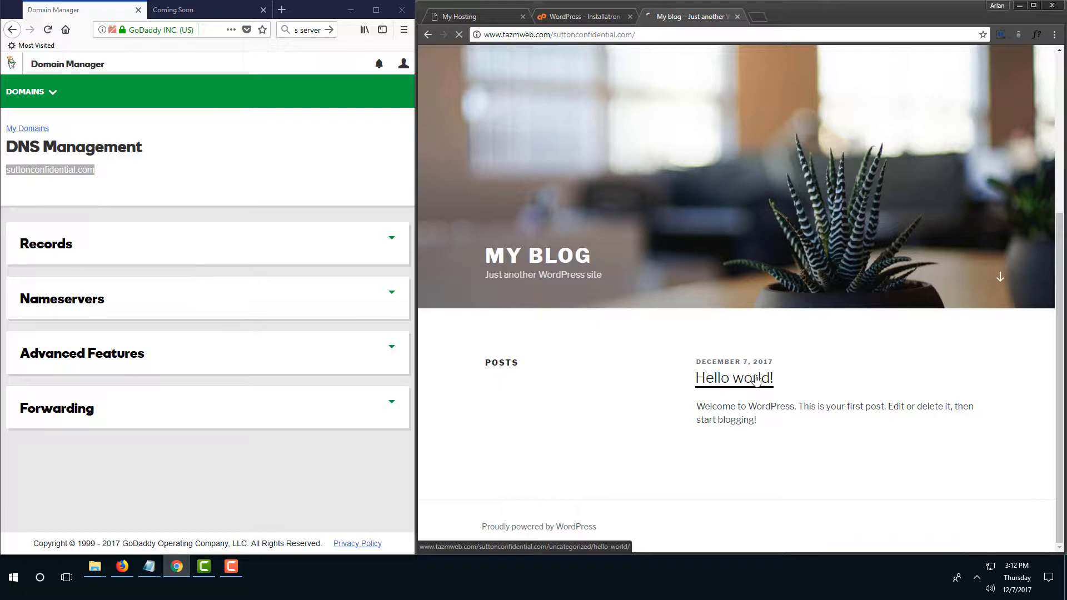
pyautogui.click(588, 15)
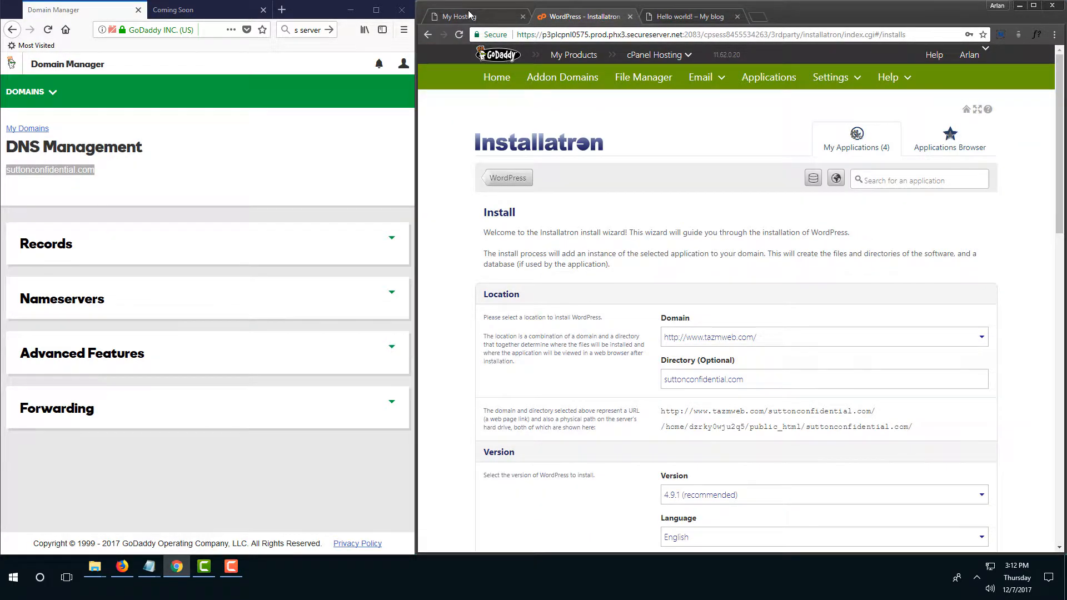
pyautogui.click(469, 15)
# Open the tazmweb.com cPanel main dashboard, showing IP 23.229.249.128, in a new tab.
pyautogui.click(589, 16)
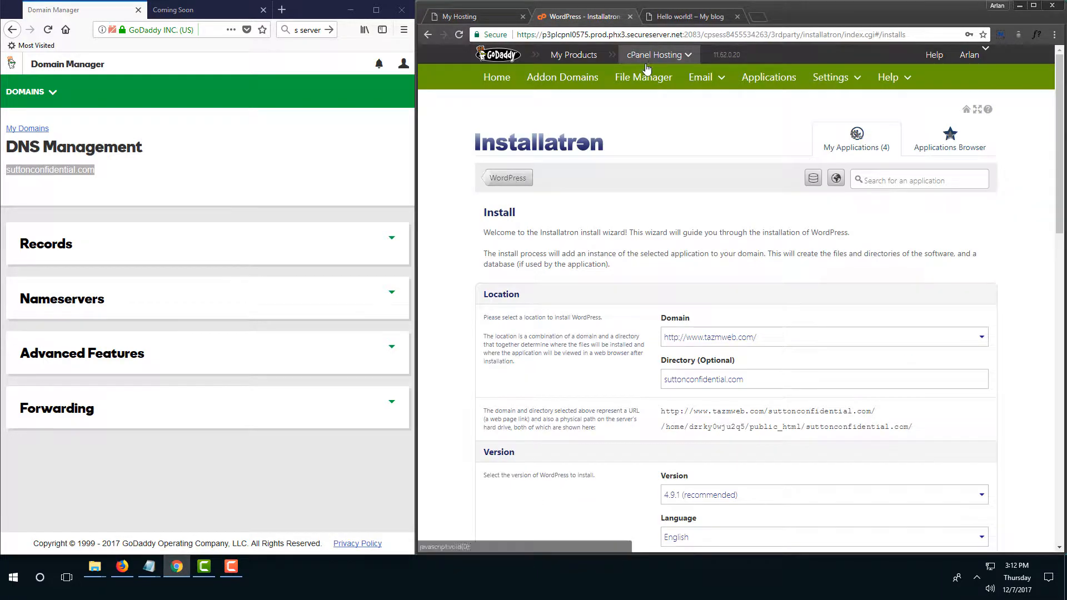
pyautogui.rightClick(495, 78)
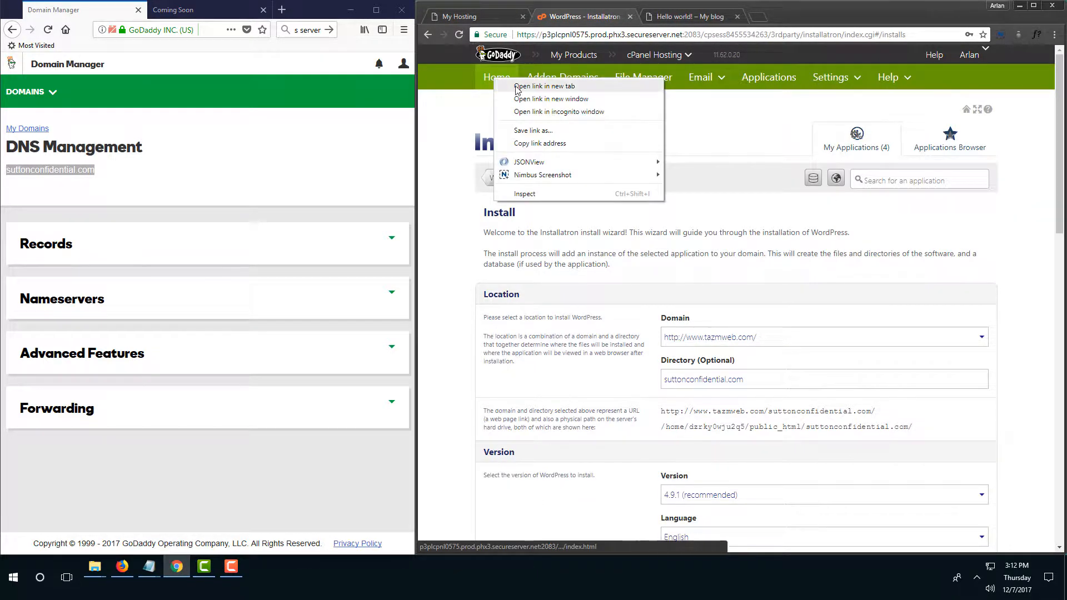
pyautogui.click(517, 86)
pyautogui.click(694, 17)
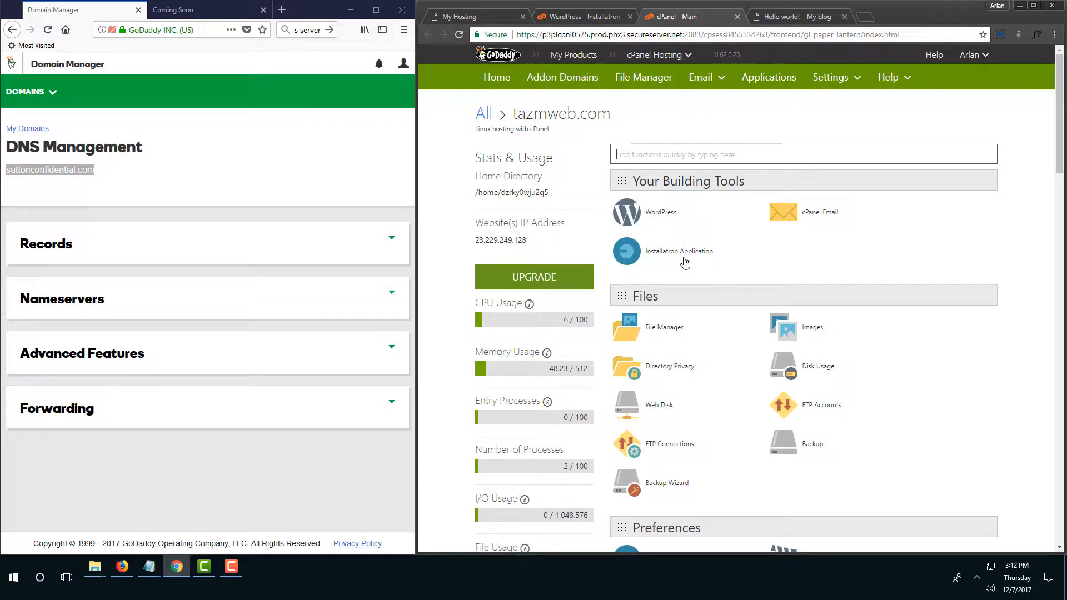
pyautogui.click(125, 179)
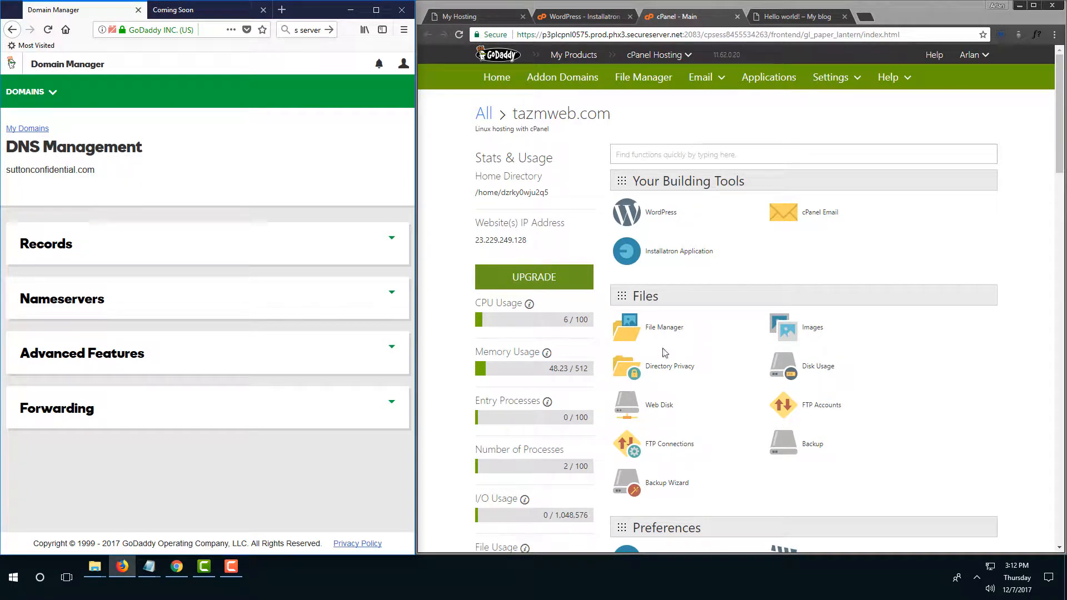
# Change the @ A record from 184.168.221.45 to 23.229.249.128 and save it.
pyautogui.moveTo(530, 244); pyautogui.dragTo(476, 250)
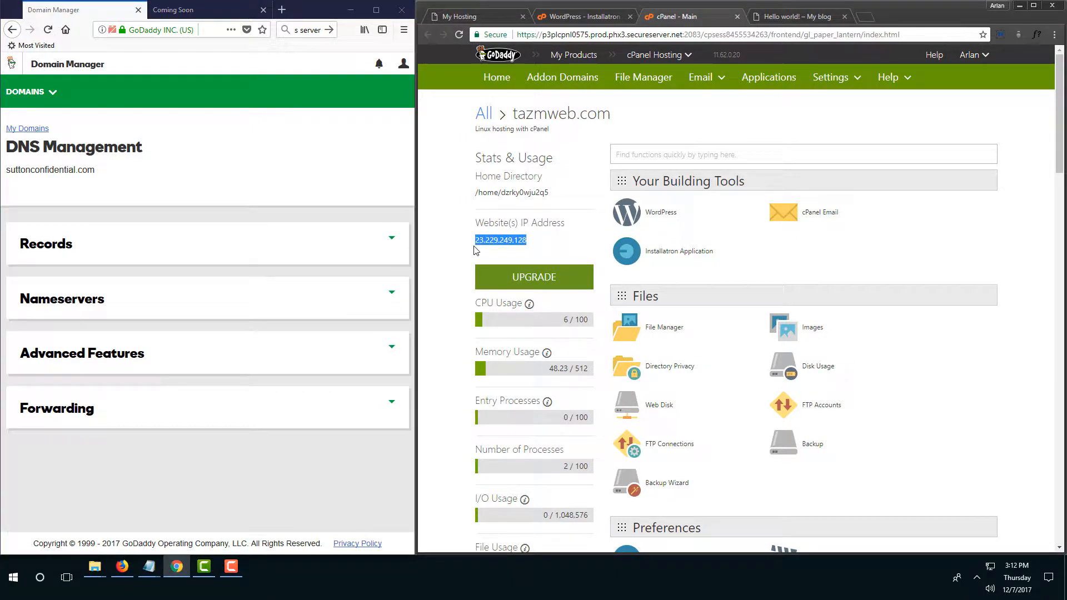
pyautogui.click(542, 243)
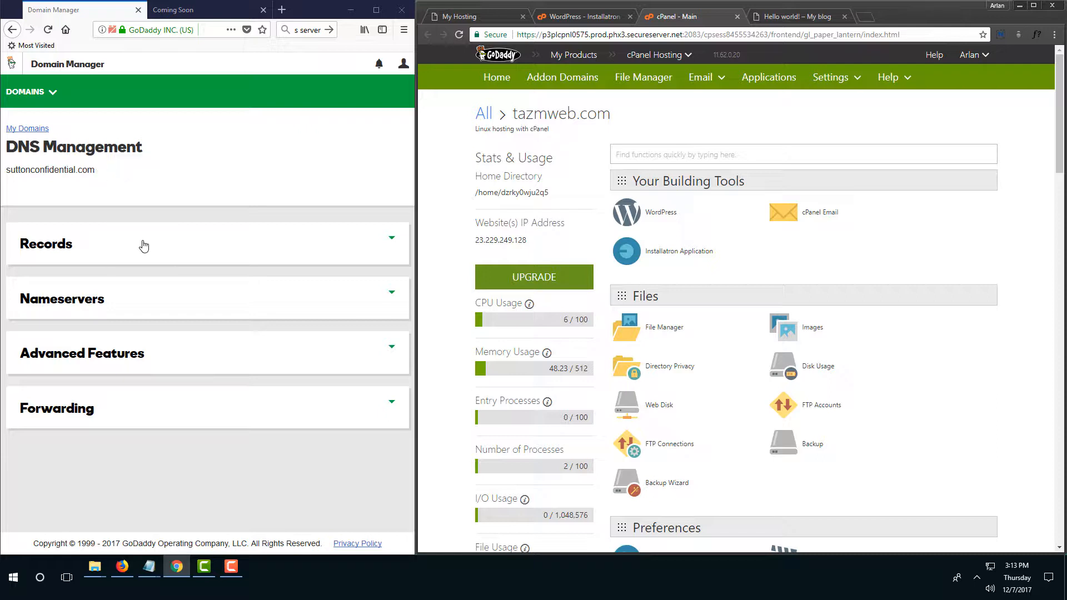
pyautogui.click(118, 254)
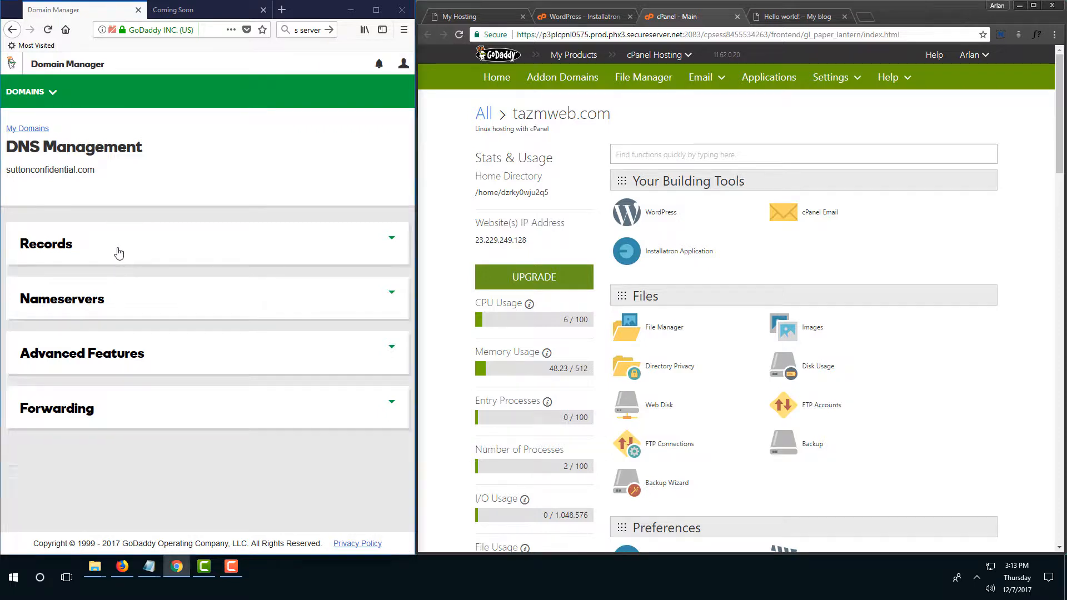
pyautogui.scroll(-4, 119, 254)
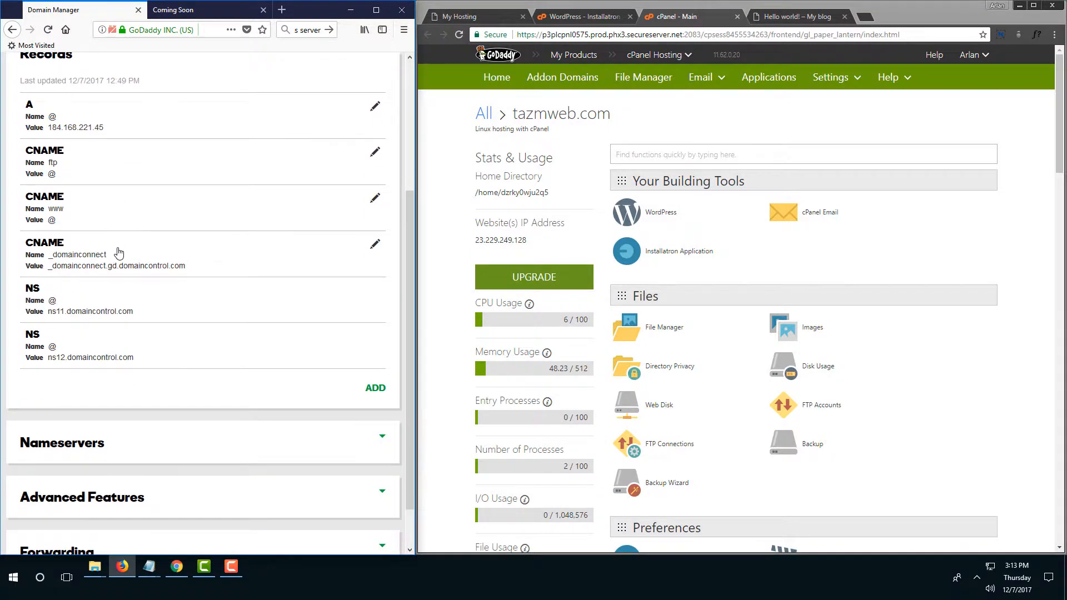
pyautogui.scroll(2, 133, 244)
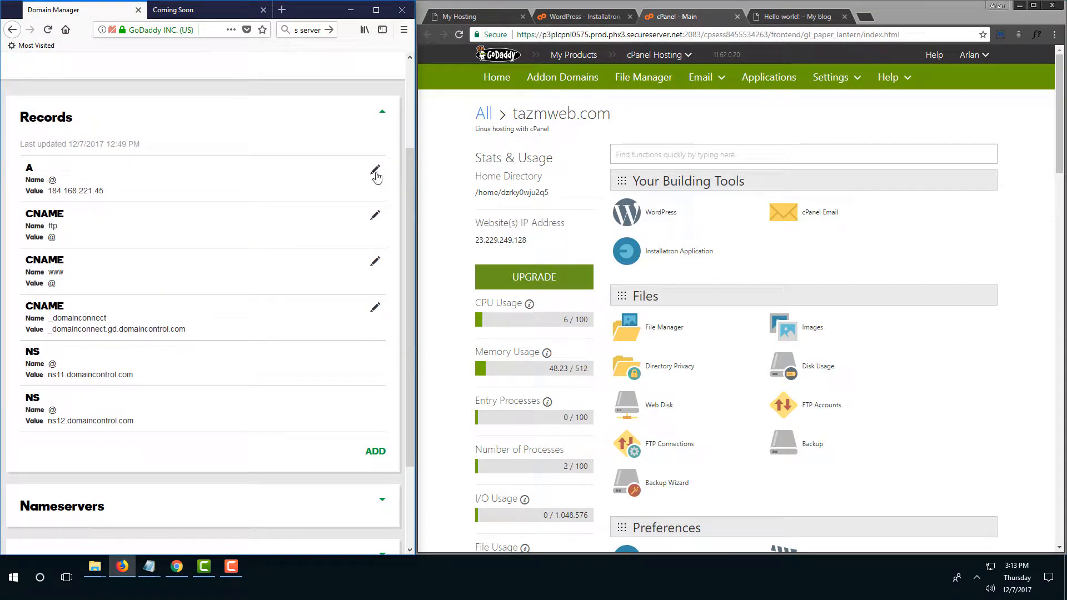
pyautogui.click(376, 172)
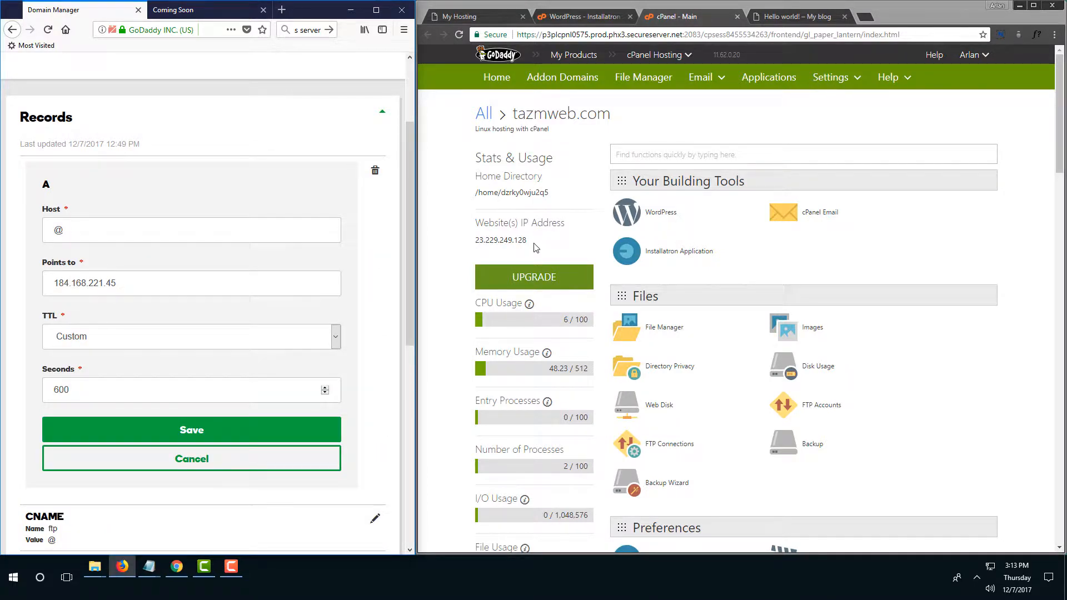
pyautogui.moveTo(533, 242); pyautogui.dragTo(475, 240)
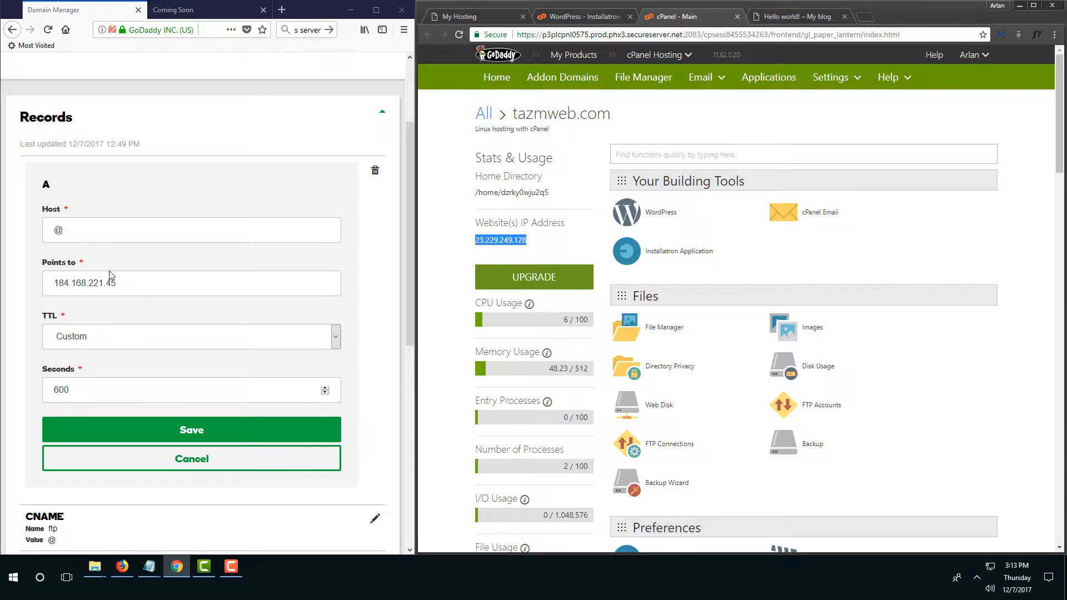
pyautogui.tripleClick(138, 281)
pyautogui.hotkey('ctrl', 'v')
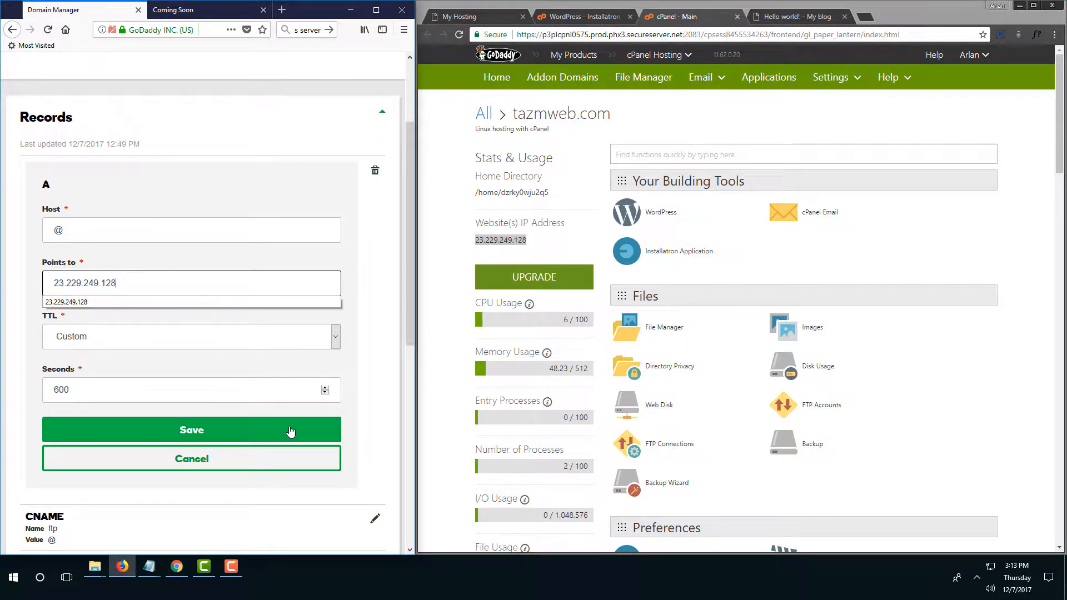
pyautogui.click(244, 436)
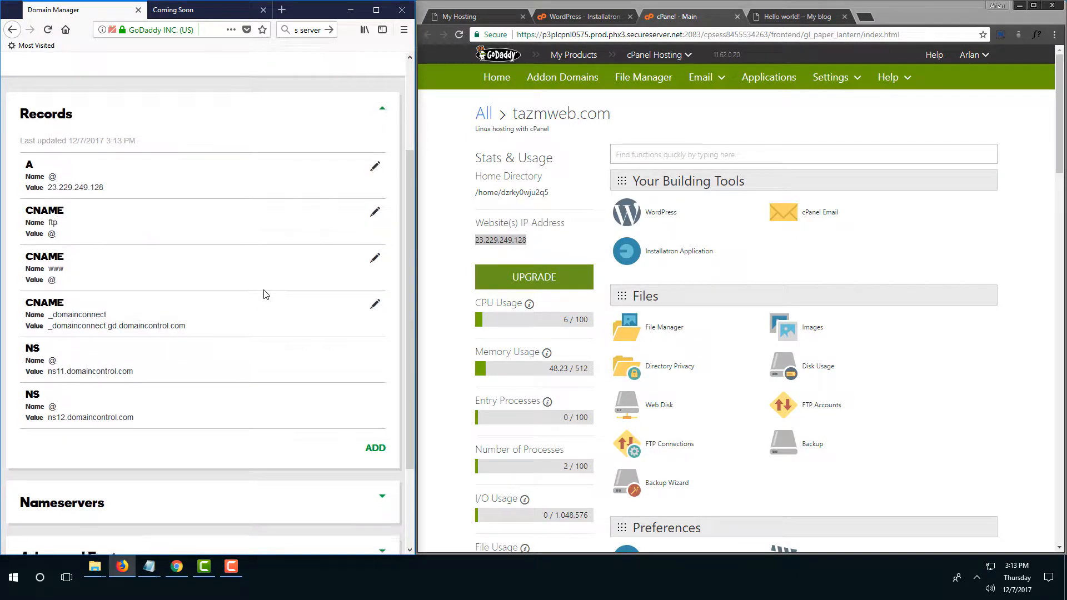
# Change the nameserver type from Default to Custom, revealing two blank nameserver entries.
pyautogui.scroll(-2, 264, 295)
pyautogui.click(211, 399)
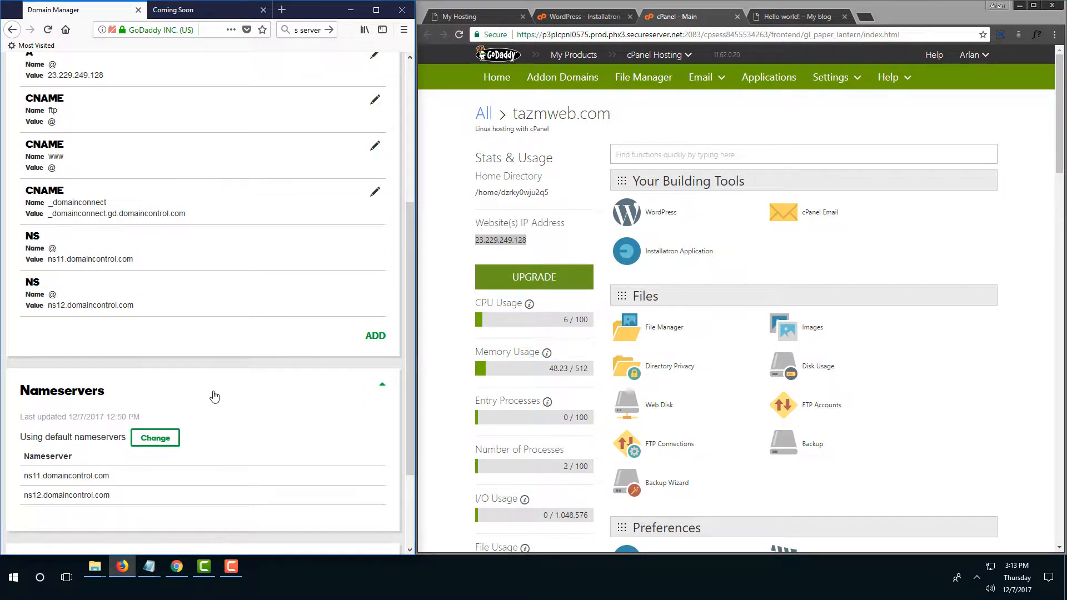
pyautogui.scroll(-2, 203, 353)
pyautogui.click(155, 318)
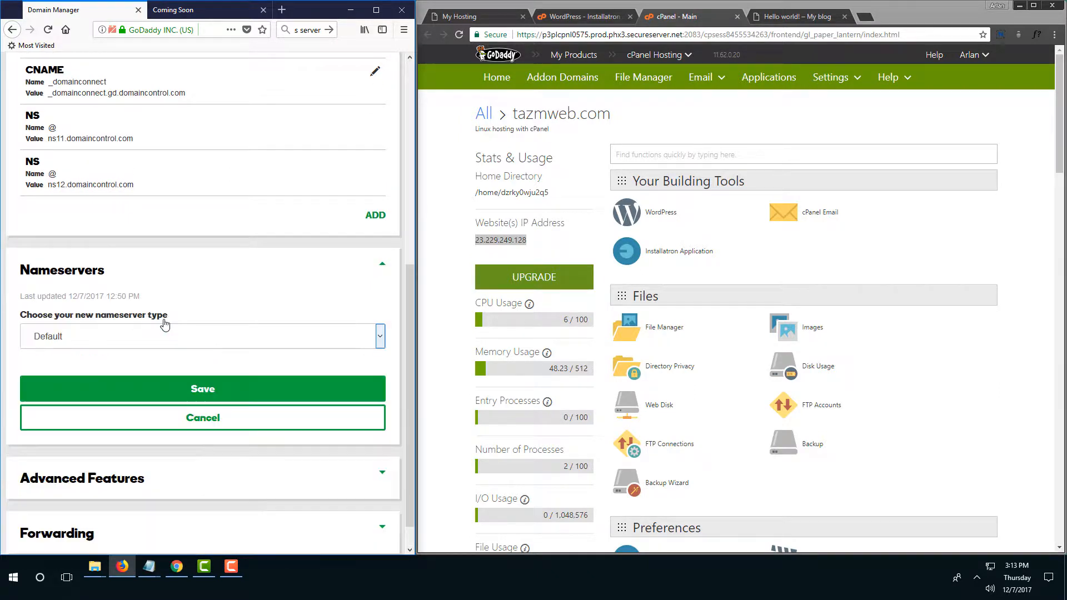
pyautogui.scroll(-1, 165, 325)
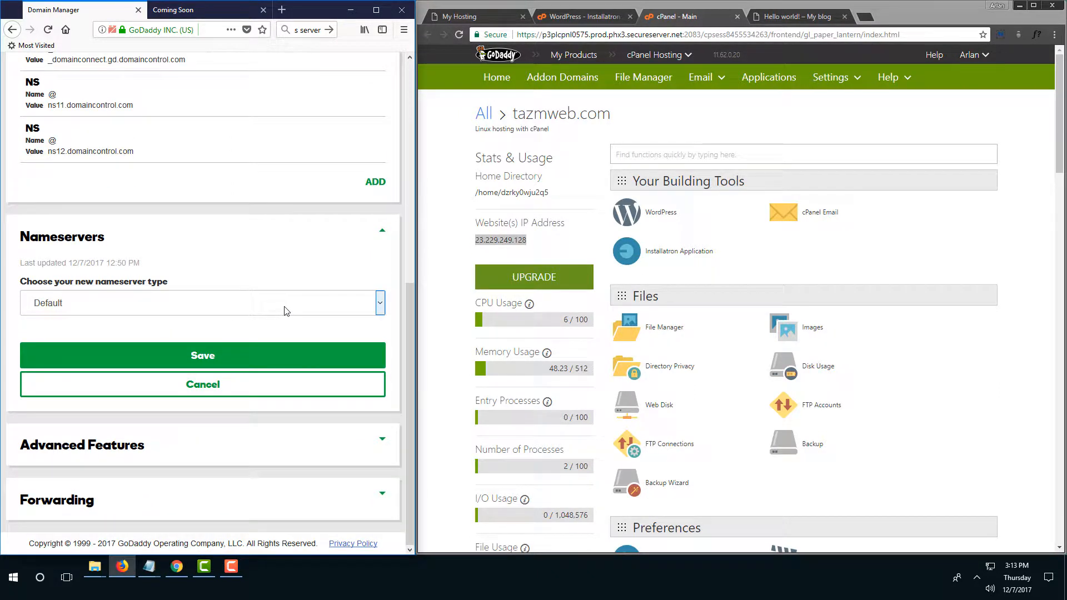
pyautogui.click(282, 314)
pyautogui.click(228, 335)
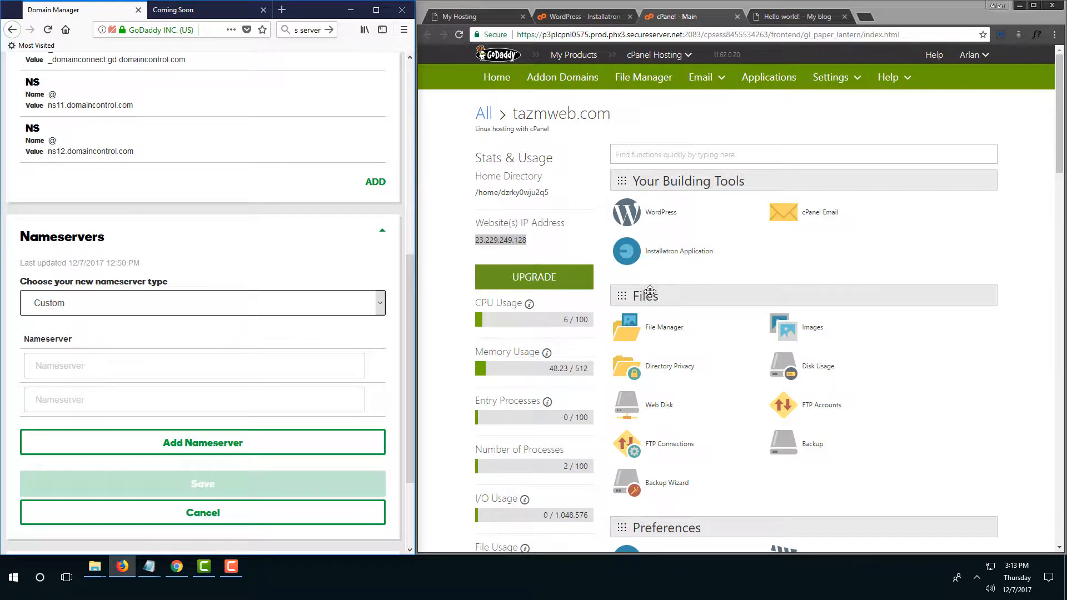
pyautogui.click(719, 281)
pyautogui.scroll(-7, 719, 285)
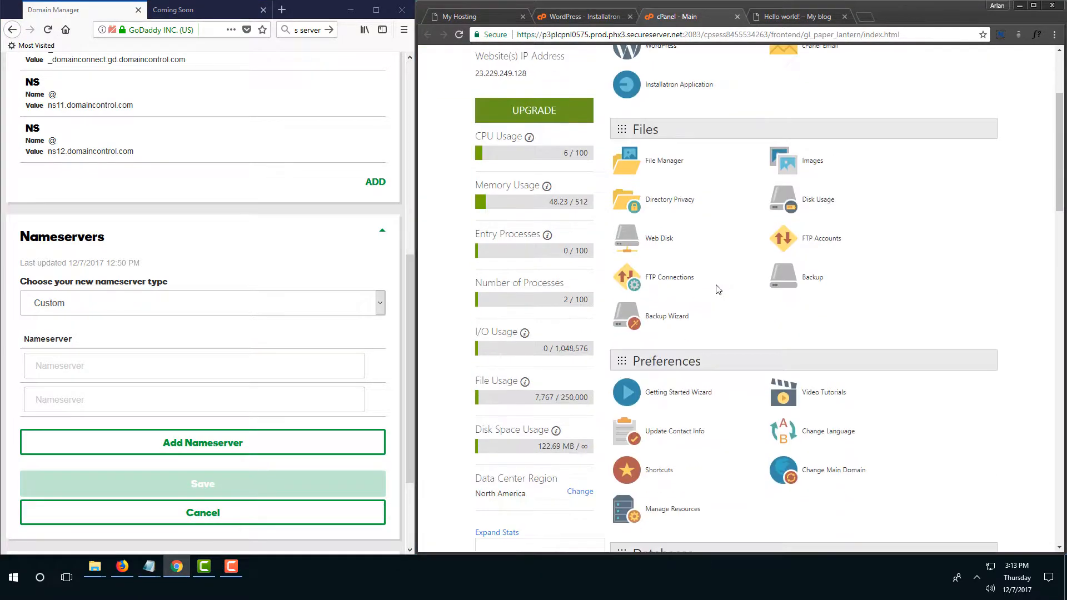
pyautogui.scroll(-6, 714, 284)
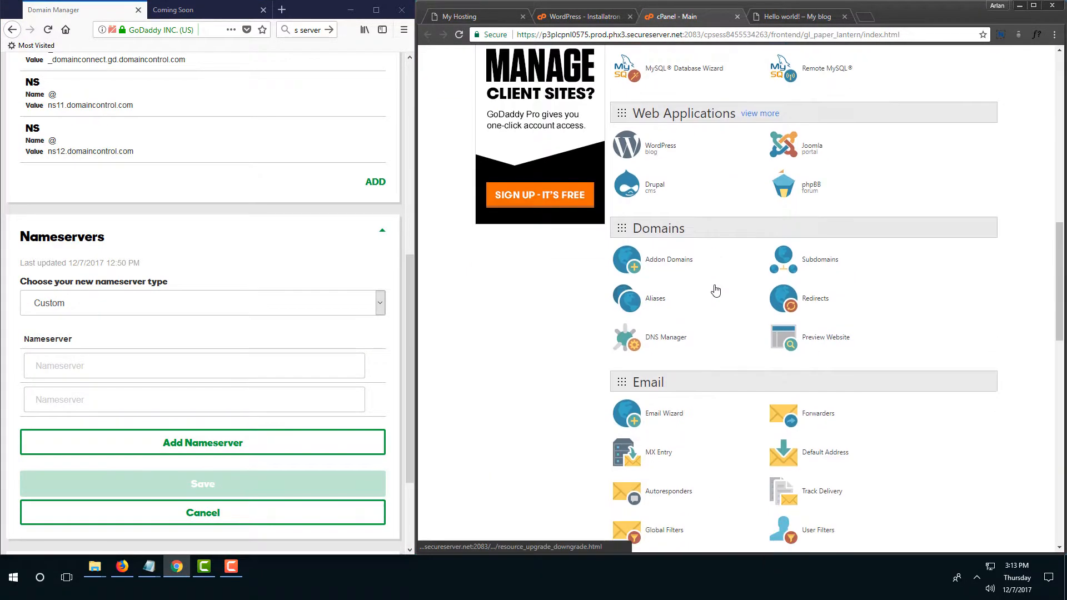
# Open Manage DNS for TAZMWEB.COM and find its nameservers ns69 and ns70.domaincontrol.com on records page 2.
pyautogui.click(660, 340)
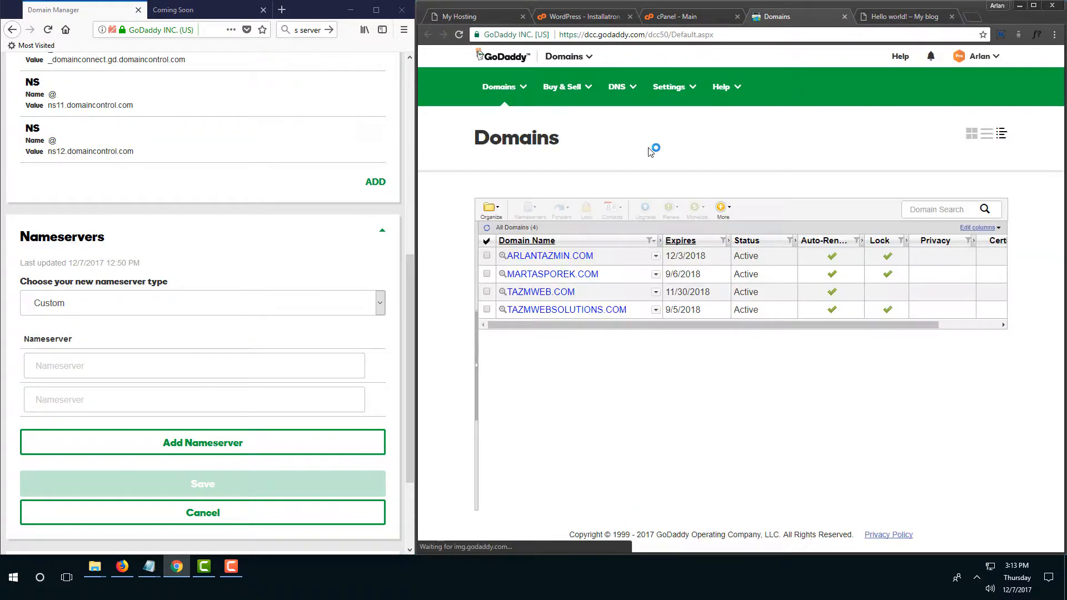
pyautogui.click(656, 292)
pyautogui.click(700, 325)
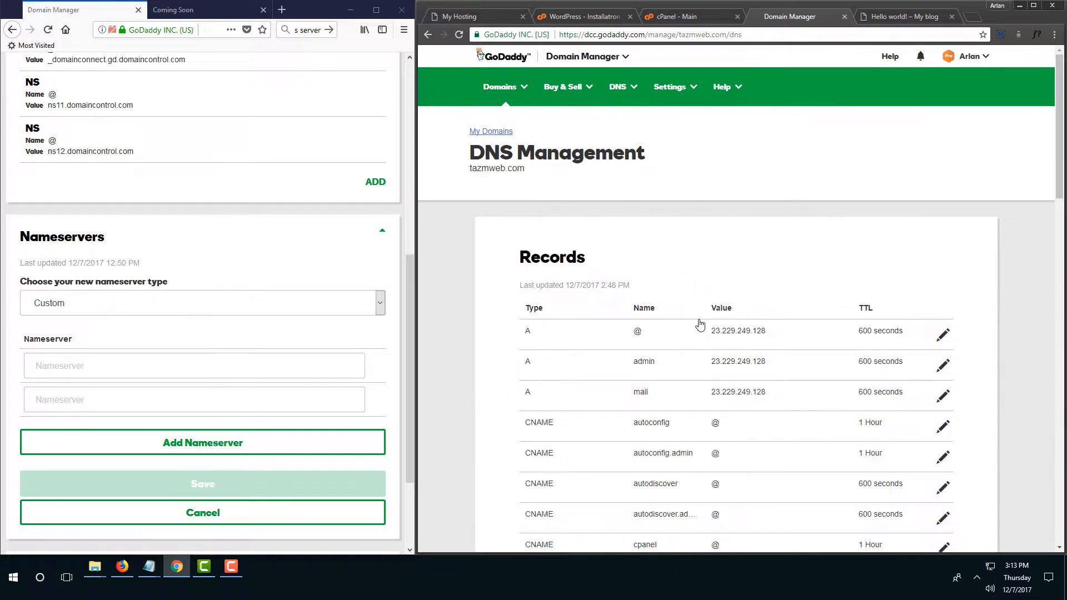
pyautogui.scroll(-3, 700, 325)
pyautogui.scroll(-10, 699, 323)
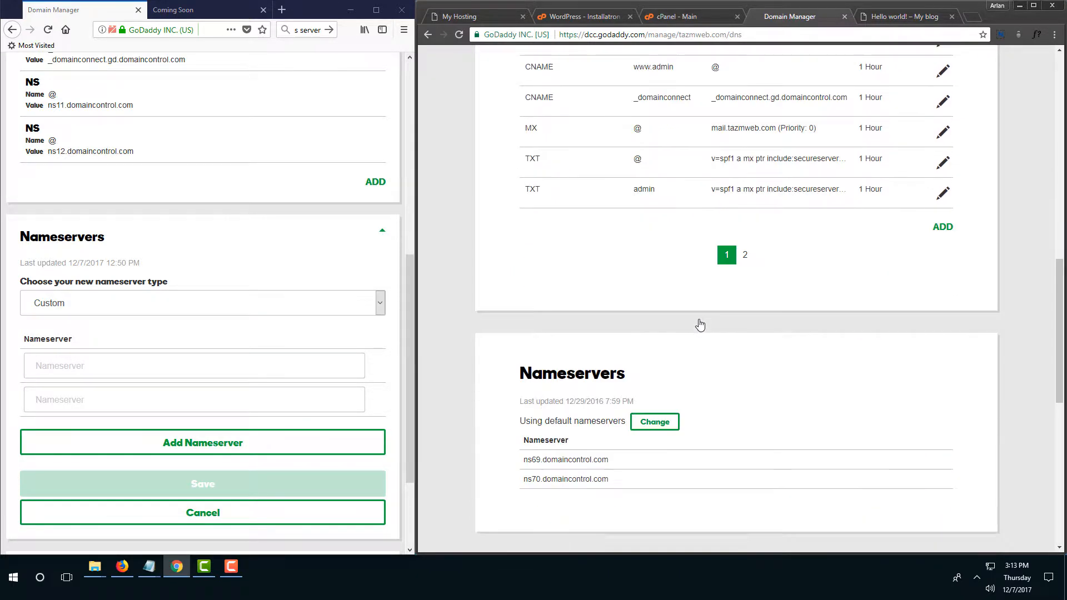
pyautogui.click(745, 257)
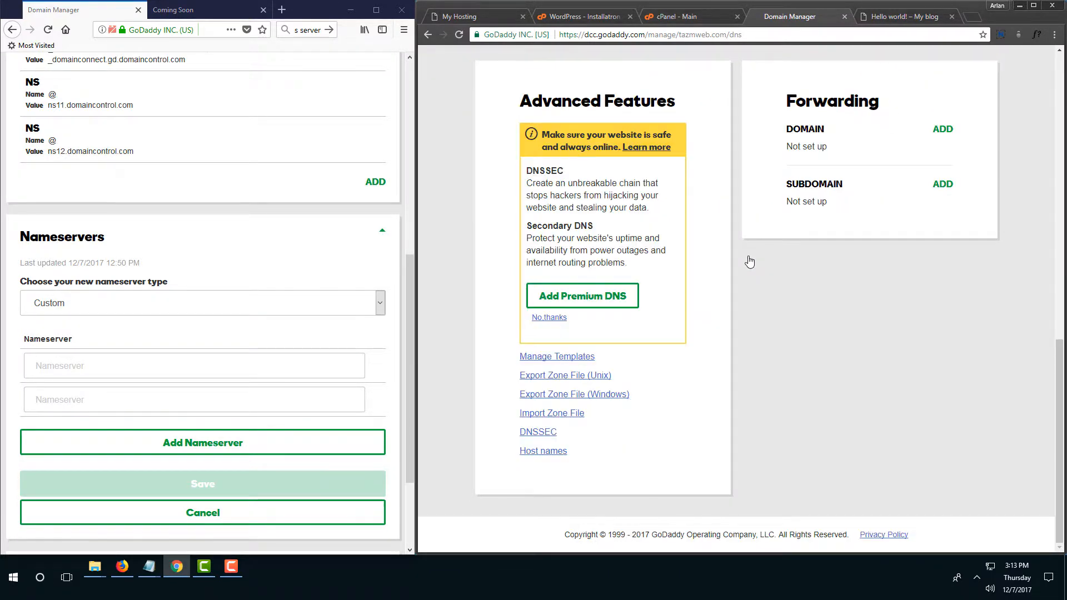
pyautogui.scroll(-2, 723, 289)
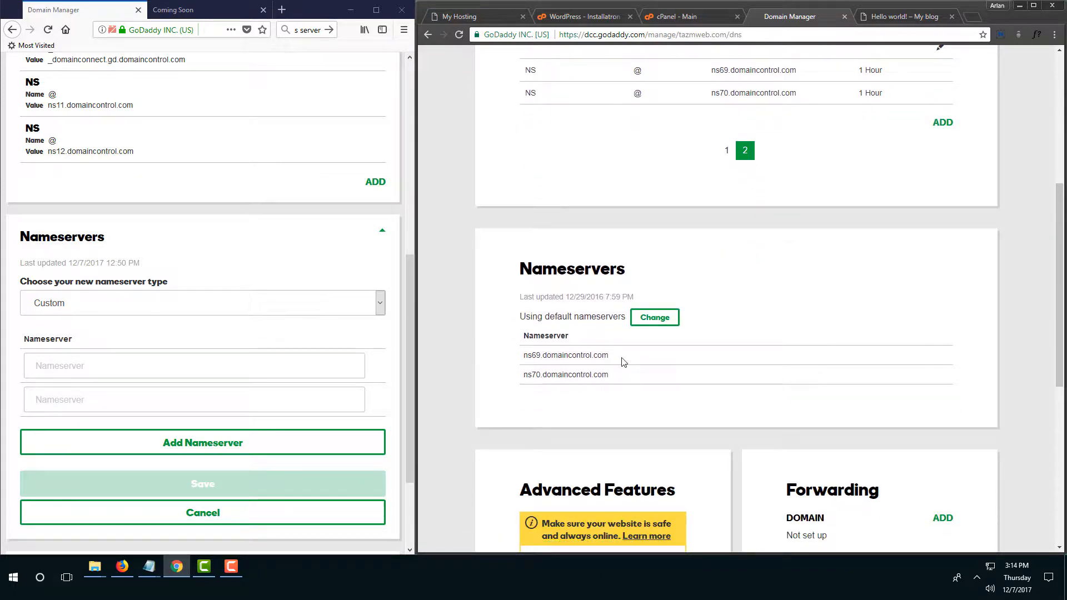
# Enter ns69.domaincontrol.com and ns70.domaincontrol.com as the two custom nameservers and save.
pyautogui.moveTo(621, 357); pyautogui.dragTo(526, 355)
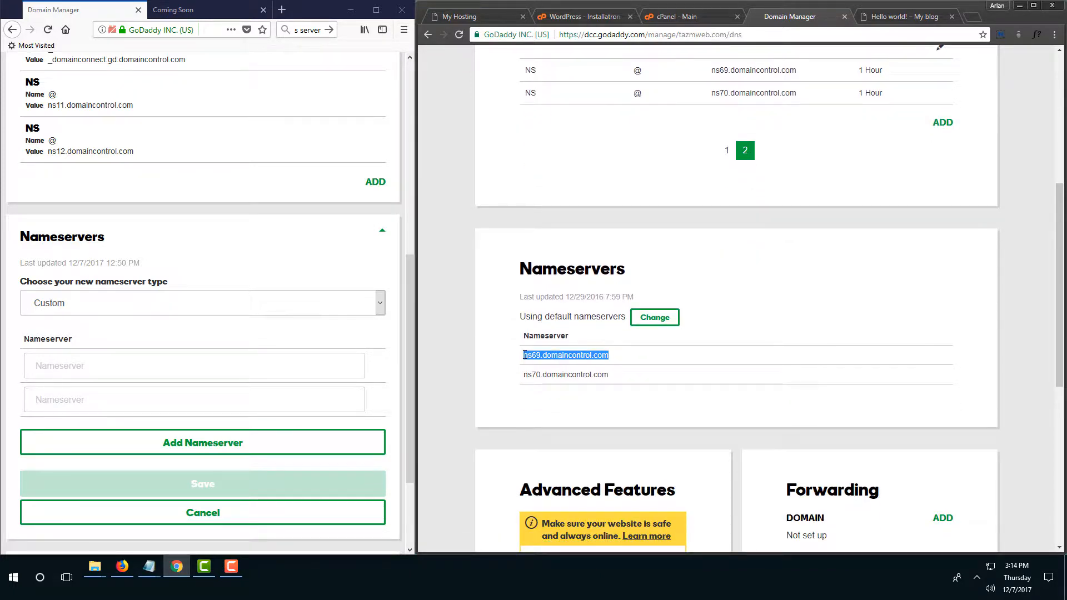
pyautogui.hotkey('ctrl', 'c')
pyautogui.click(80, 374)
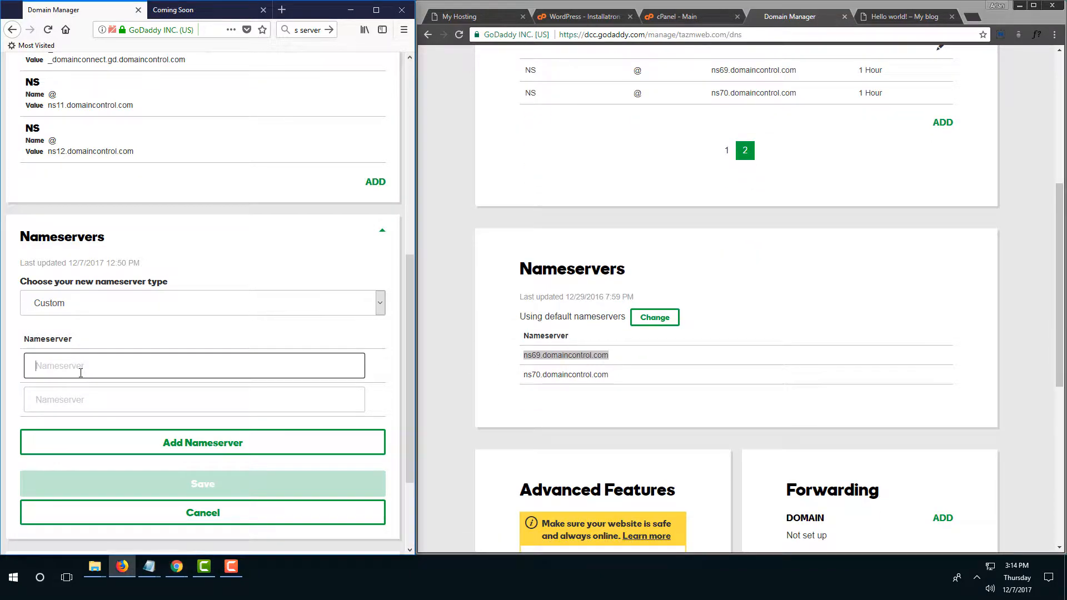
pyautogui.hotkey('ctrl', 'v')
pyautogui.moveTo(614, 375); pyautogui.dragTo(524, 380)
pyautogui.hotkey('ctrl', 'c')
pyautogui.click(115, 399)
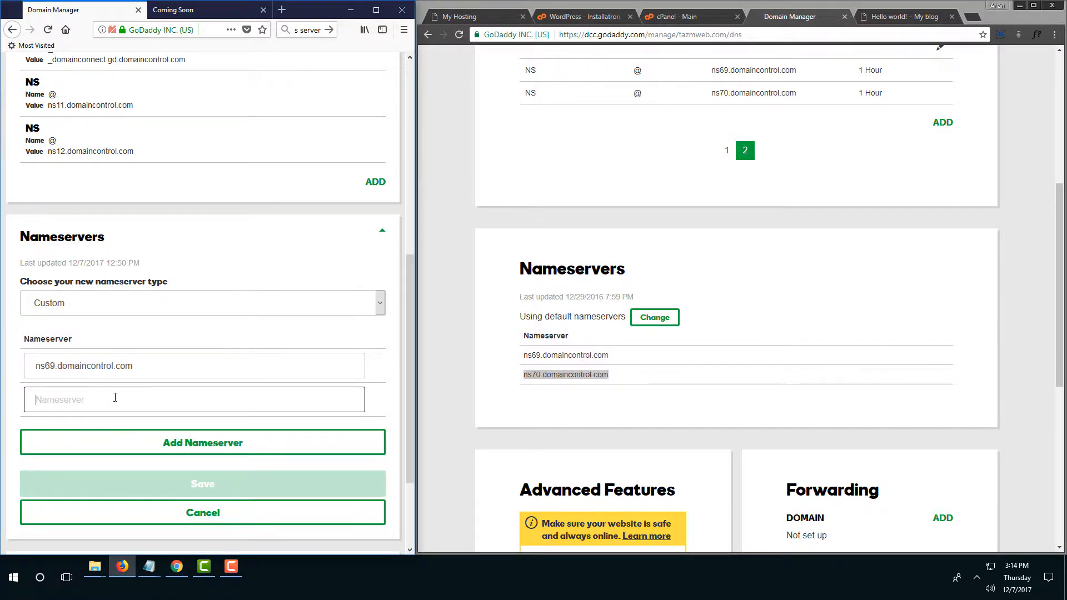
pyautogui.hotkey('ctrl', 'v')
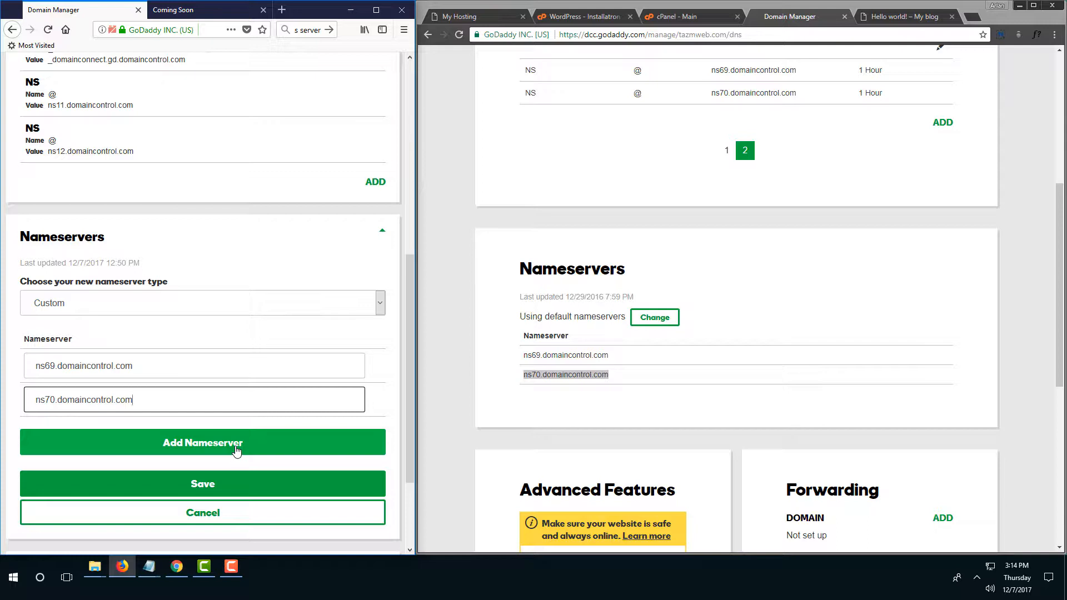
pyautogui.click(215, 484)
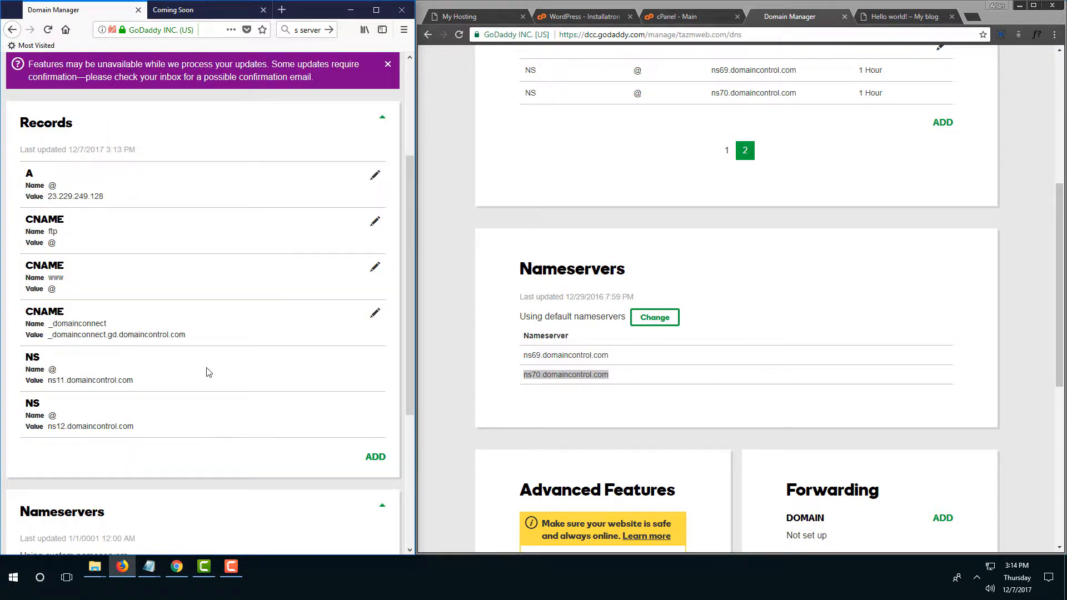
# Reload the suttonconfidential.com DNS page and check that Records and Nameservers show ns11/ns12.domaincontrol.com.
pyautogui.click(47, 35)
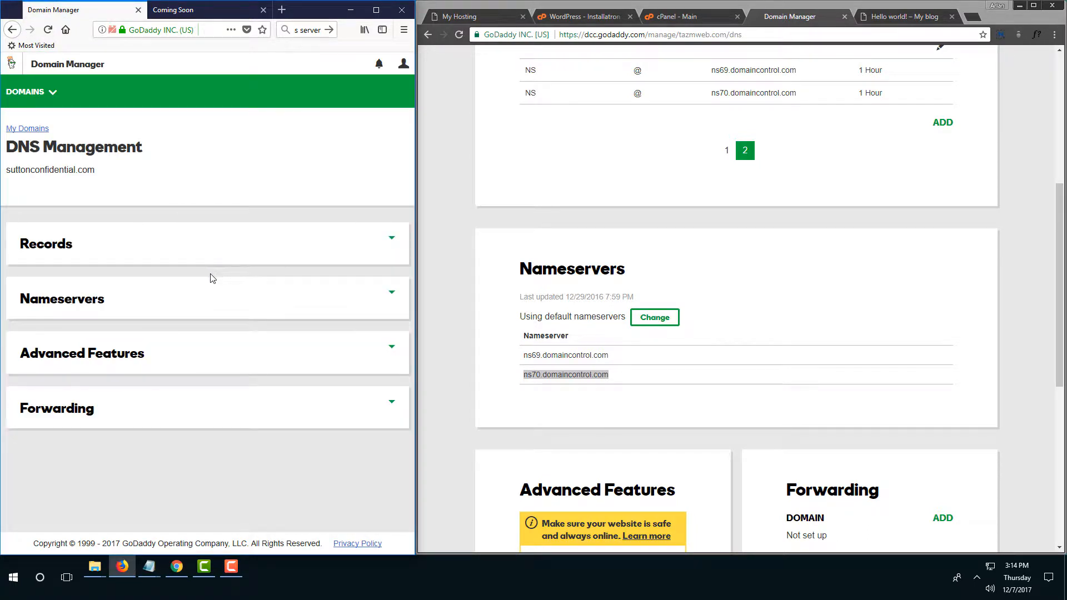
pyautogui.click(143, 252)
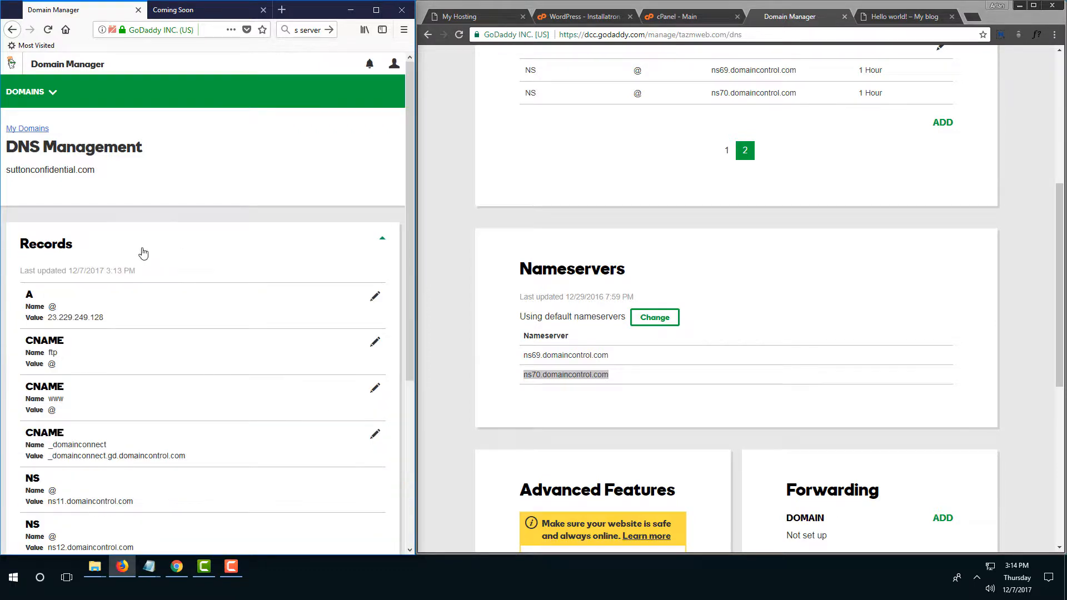
pyautogui.scroll(-4, 151, 267)
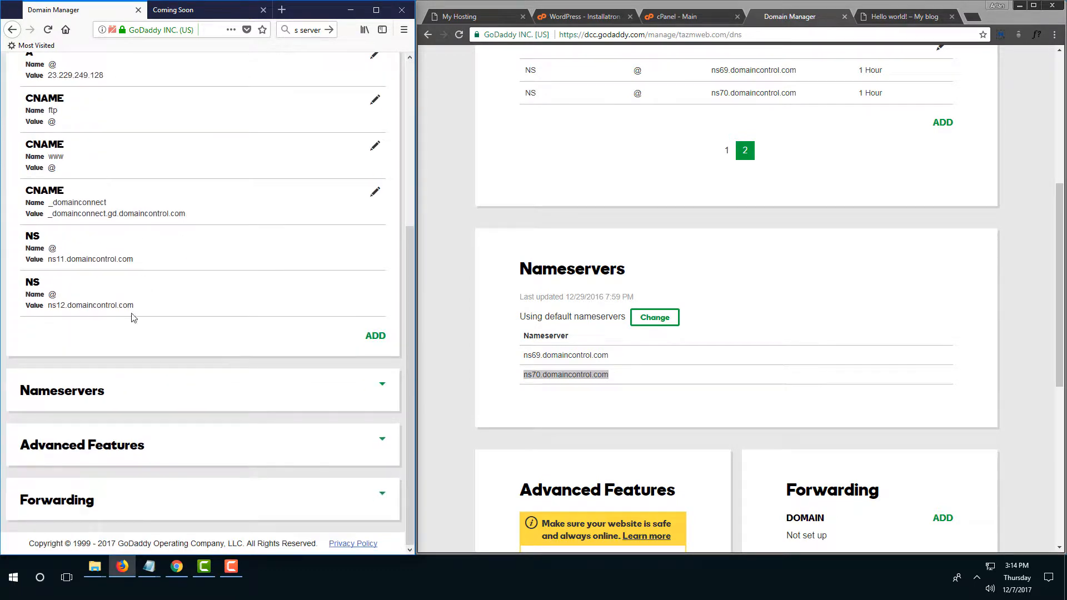
pyautogui.click(174, 385)
pyautogui.scroll(-3, 174, 385)
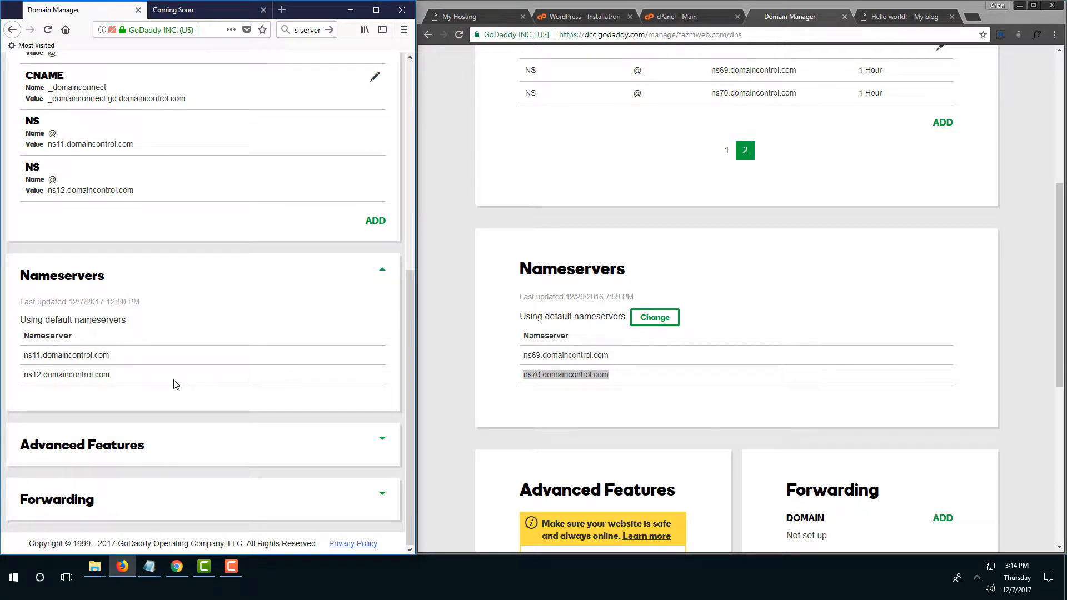
pyautogui.scroll(3, 174, 384)
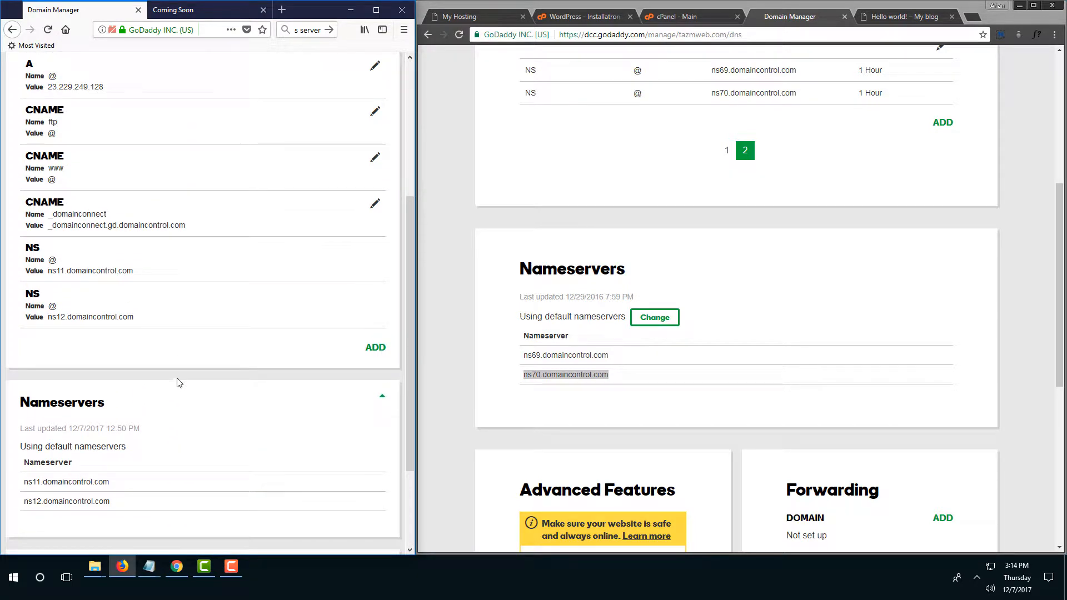
pyautogui.scroll(5, 209, 373)
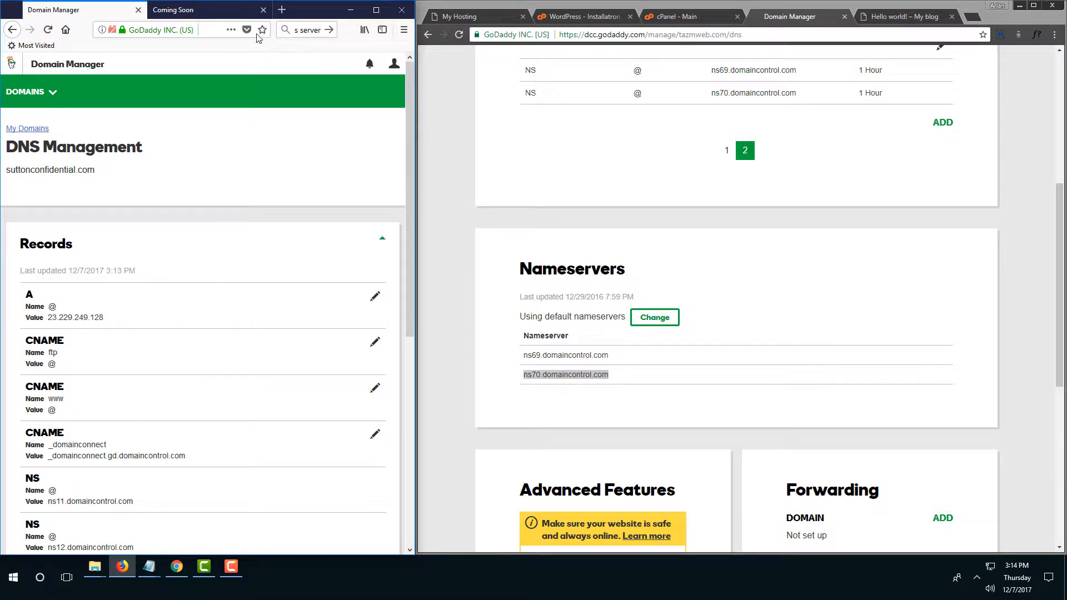
# Search Google for 'ip address' in a new browser tab.
pyautogui.click(287, 12)
pyautogui.click(303, 27)
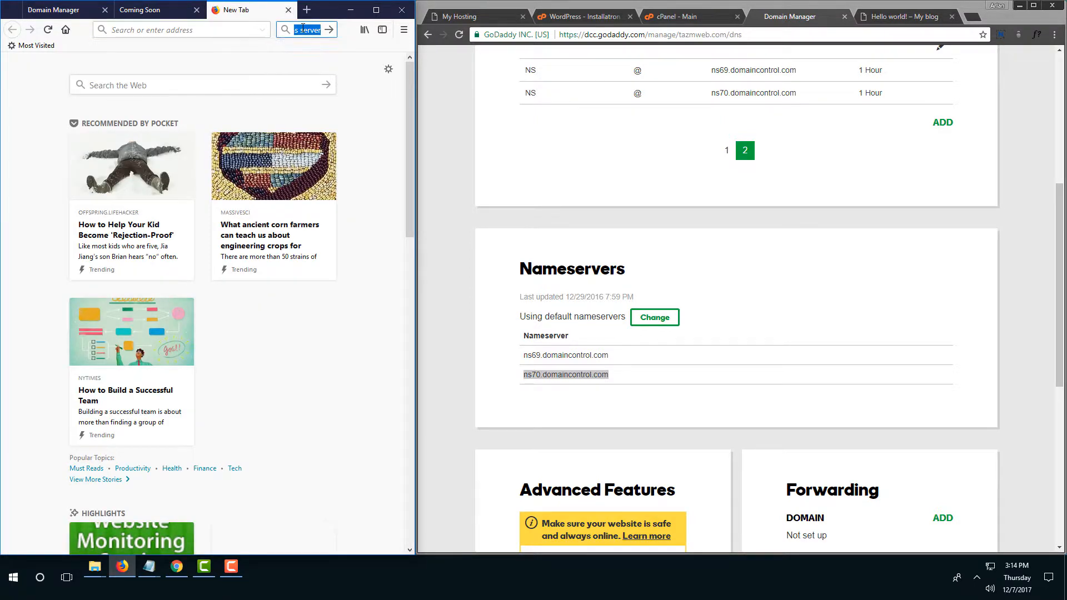
pyautogui.write('ip')
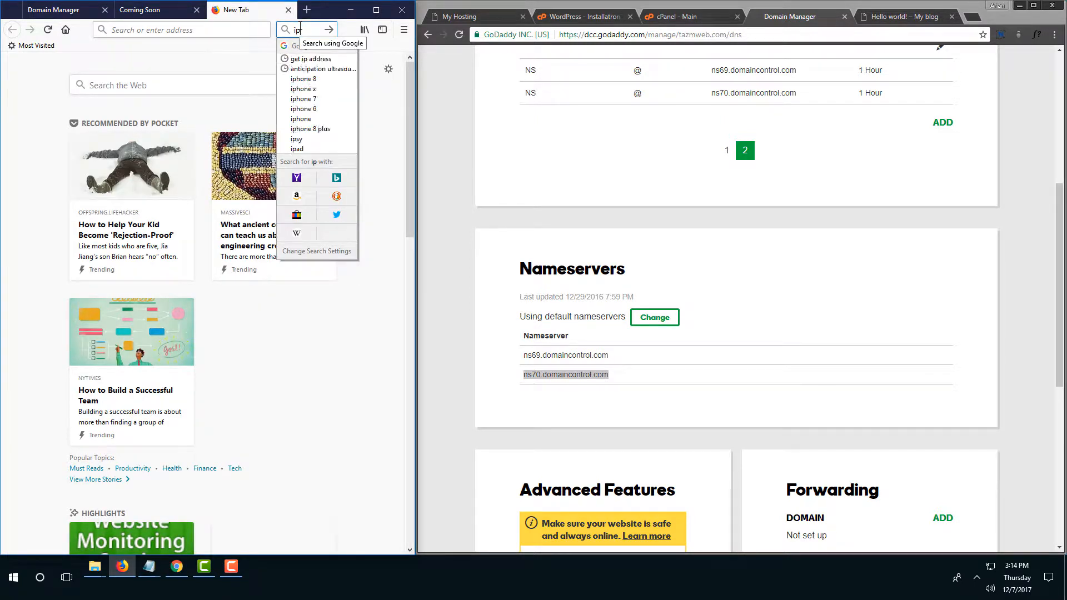
pyautogui.write(' addr')
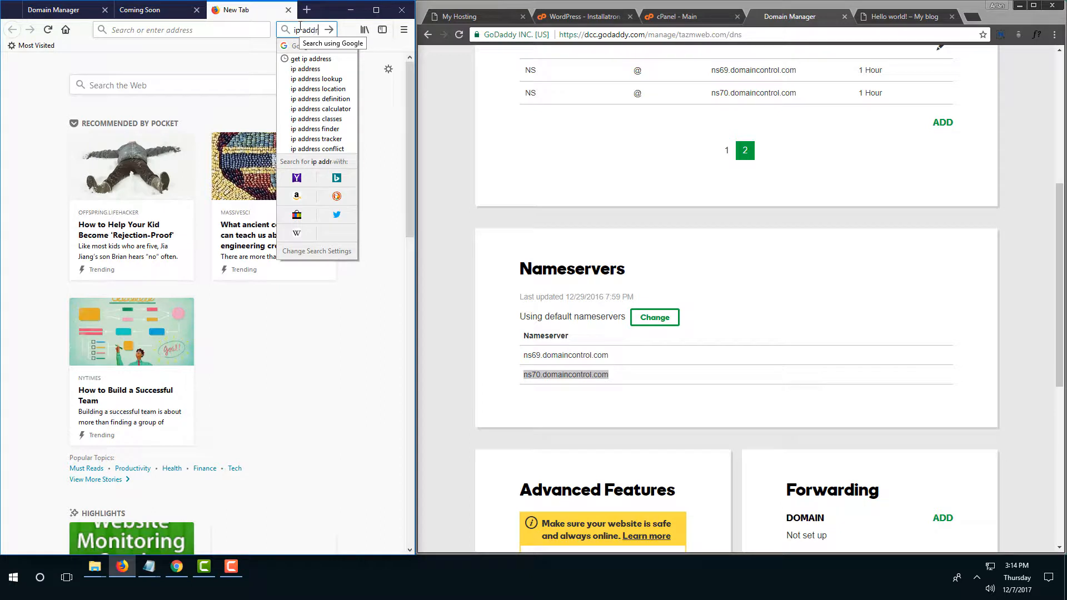
pyautogui.write('ess')
pyautogui.press('Return')
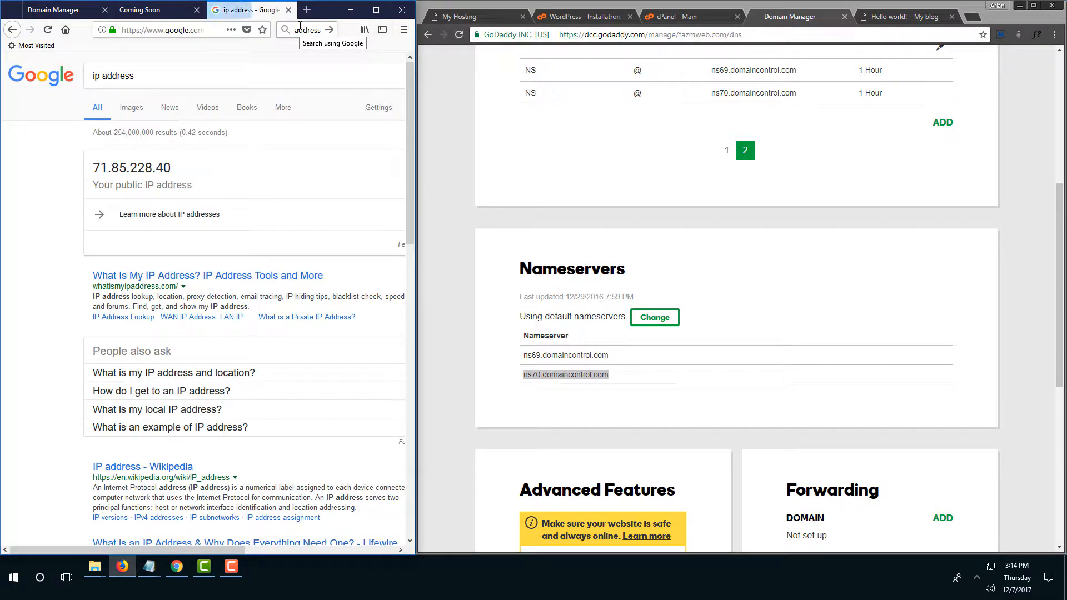
pyautogui.scroll(-5, 219, 320)
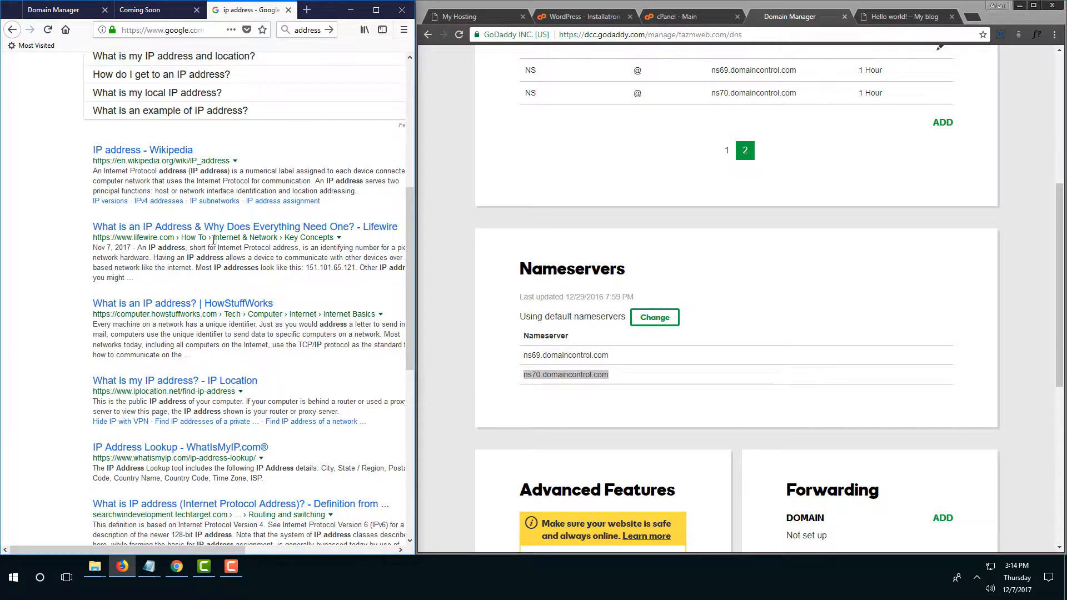
pyautogui.scroll(5, 219, 211)
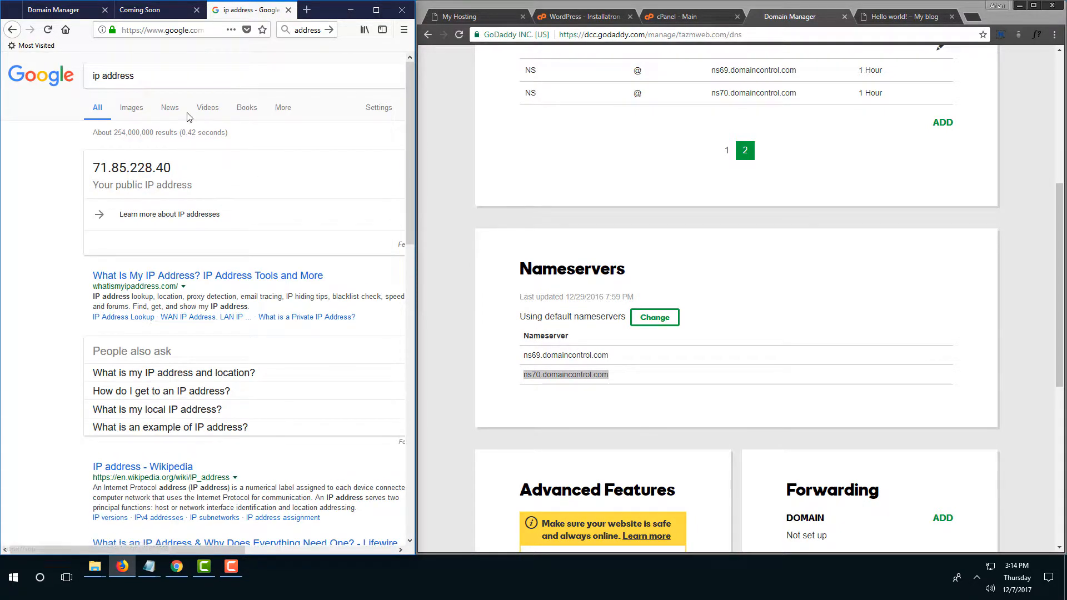
# Refine the Google query to 'ip address lookup' and browse the results.
pyautogui.click(166, 79)
pyautogui.write('loo')
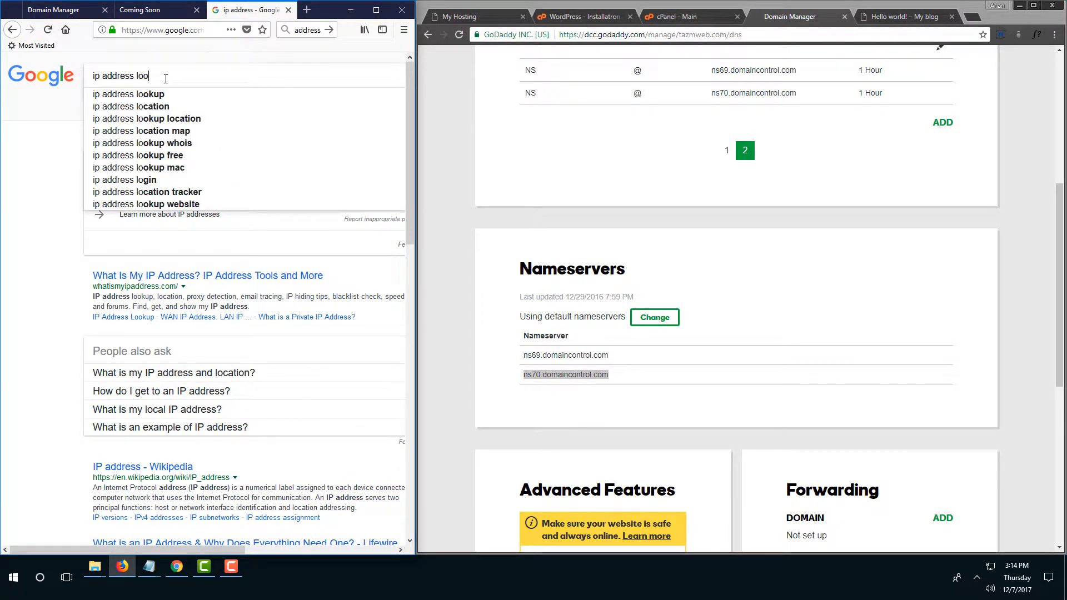
pyautogui.write('kup')
pyautogui.press('Return')
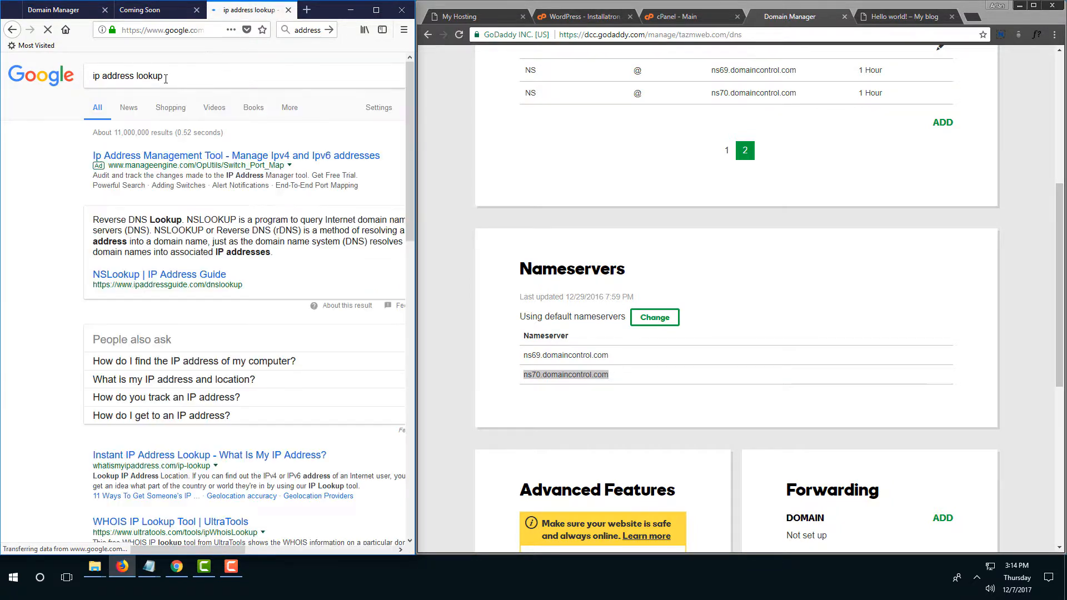
pyautogui.scroll(-2, 225, 278)
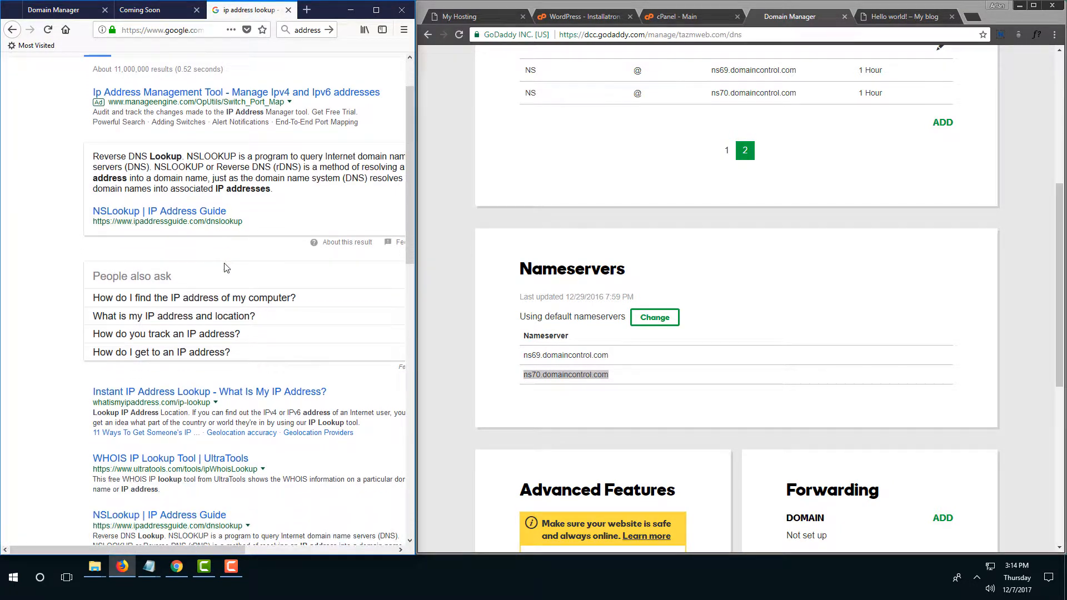
pyautogui.scroll(-2, 250, 403)
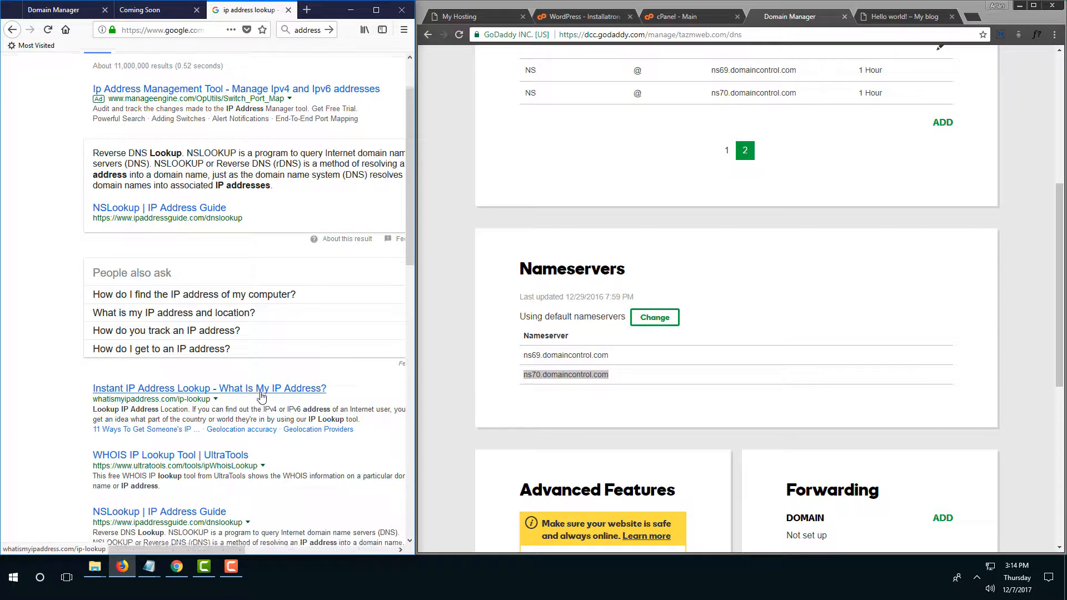
pyautogui.scroll(4, 275, 333)
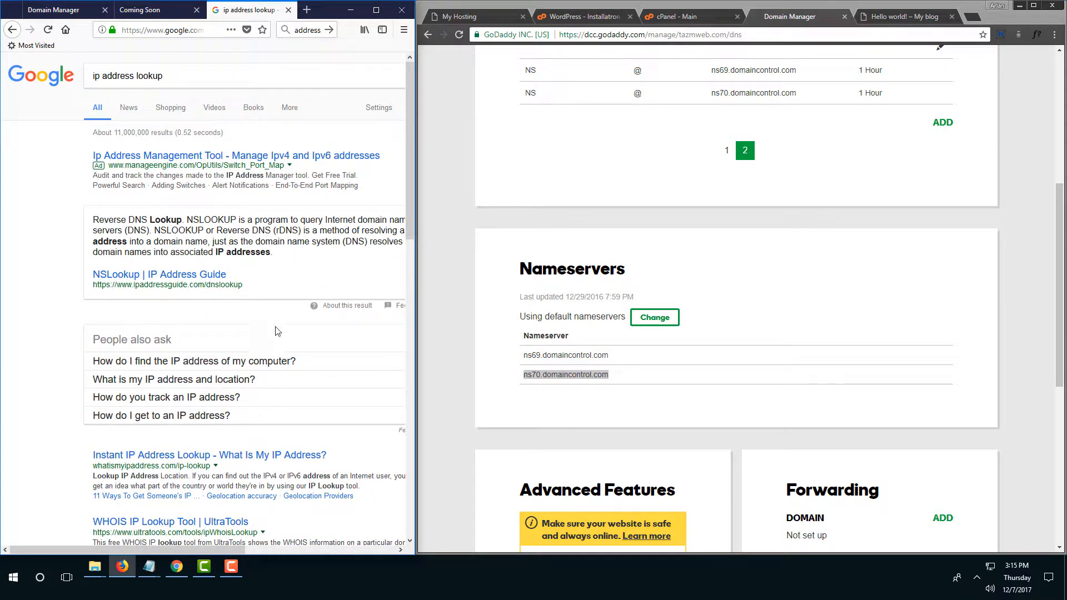
# Replace the query with 'findipaddress' and run the search.
pyautogui.click(319, 30)
pyautogui.tripleClick(102, 80)
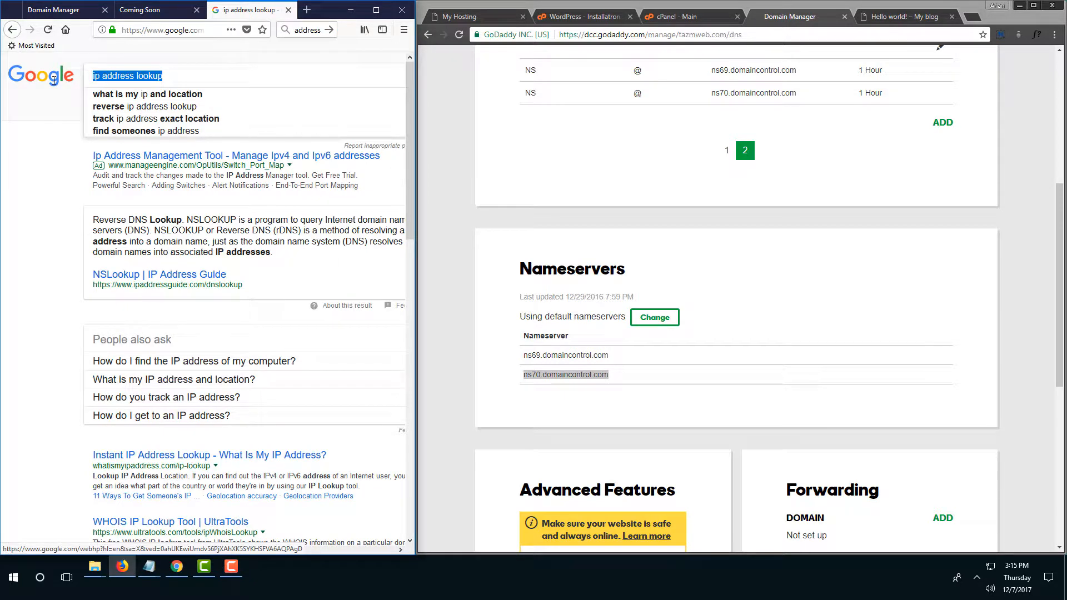
pyautogui.write('findipa')
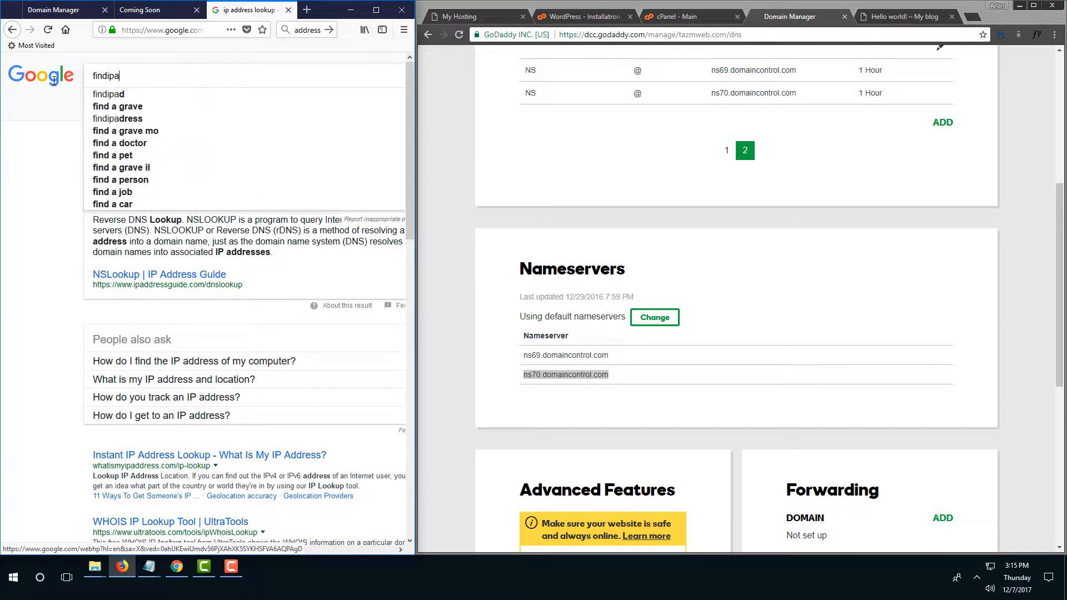
pyautogui.write('ddress')
pyautogui.press('Return')
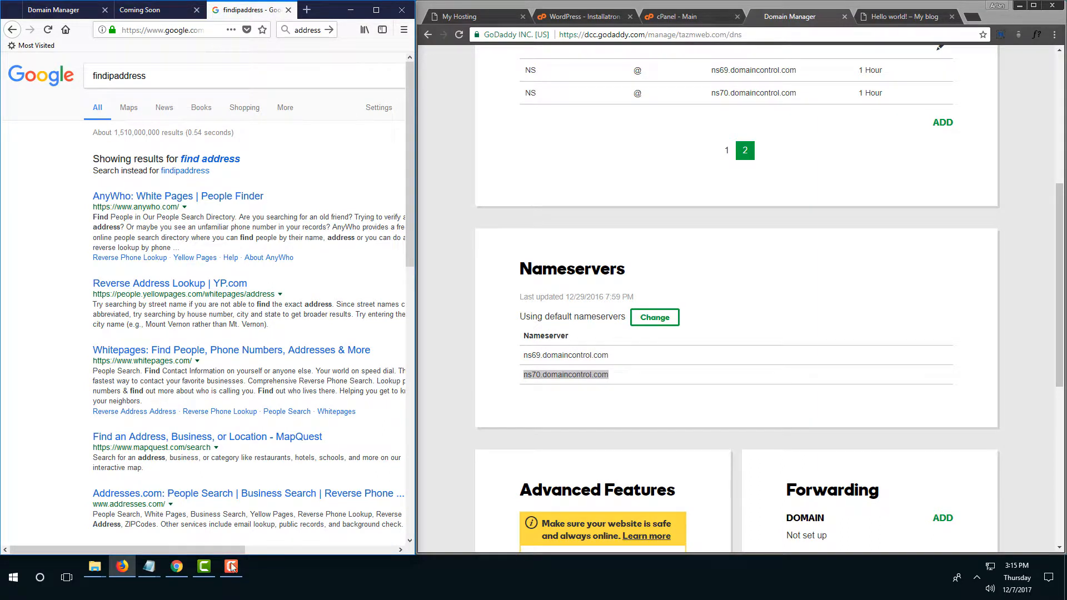
# Launch Command Prompt from Windows search and move its window aside.
pyautogui.press('super')
pyautogui.write('c')
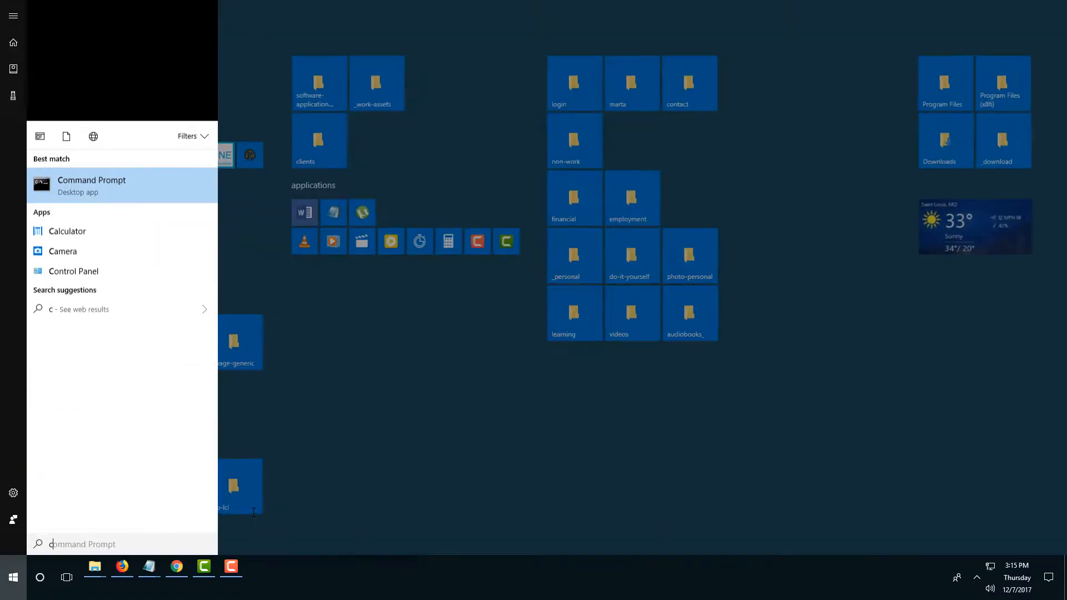
pyautogui.press('Return')
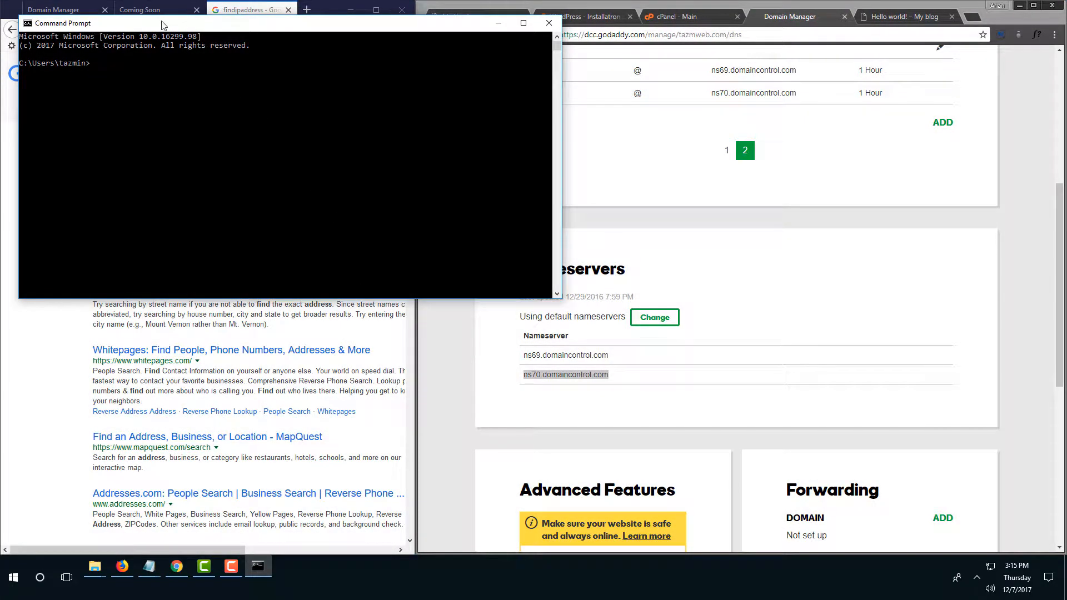
pyautogui.moveTo(163, 25); pyautogui.dragTo(545, 173)
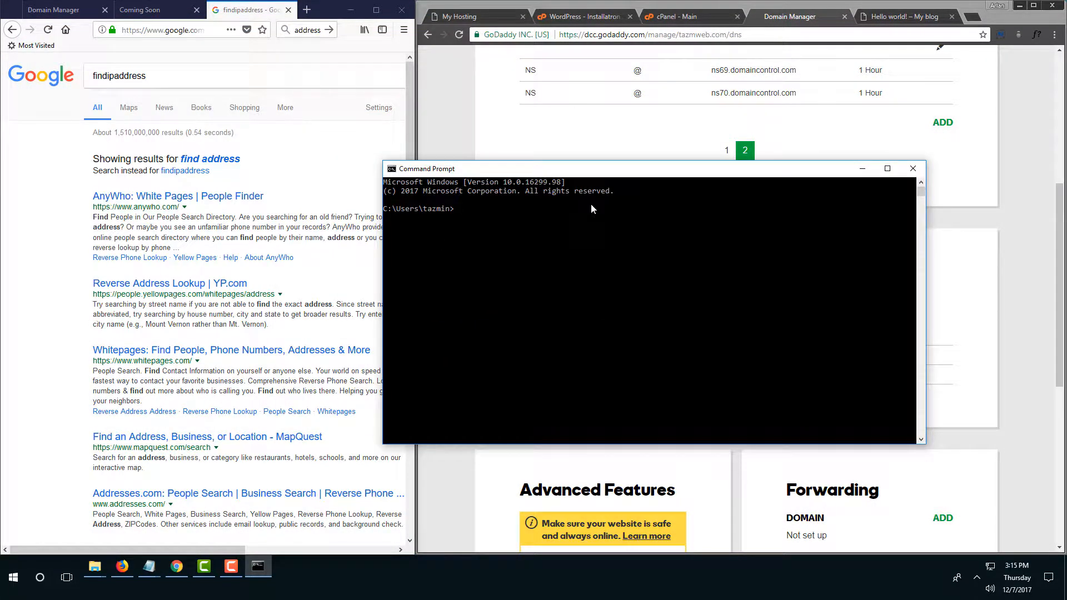
# Ping suttonconfidential.com, getting 4 replies from 184.168.221.45 with 0% loss.
pyautogui.write('ping')
pyautogui.hotkey('alt', 'Tab')
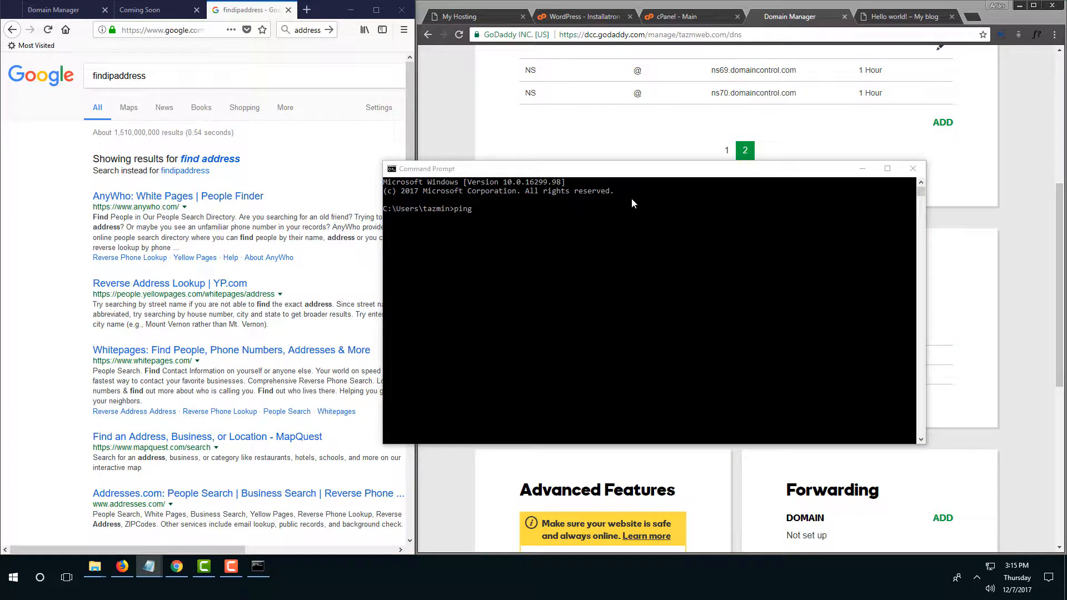
pyautogui.click(545, 208)
pyautogui.click(499, 209)
pyautogui.write('suttonconfidential.com')
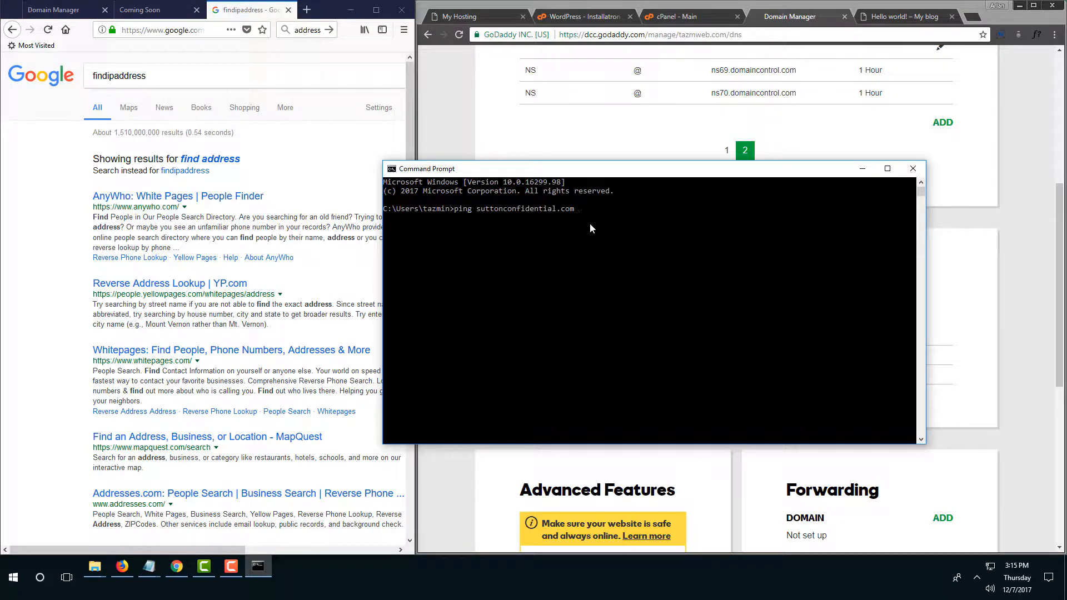
pyautogui.press('Return')
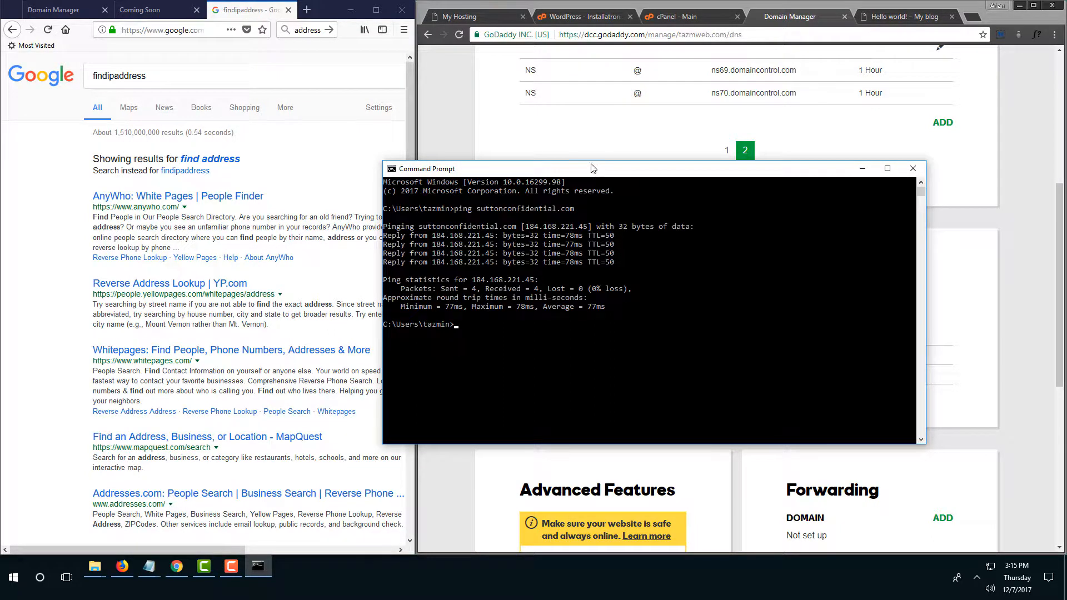
pyautogui.moveTo(591, 168); pyautogui.dragTo(639, 145)
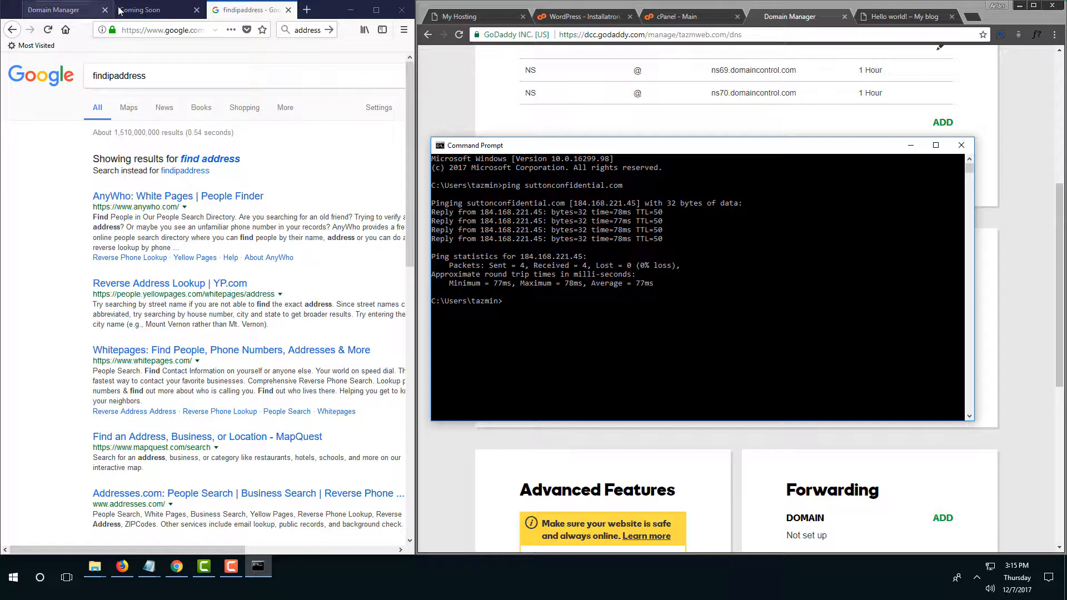
# Search Google for 'dns', then refine the query to 'dns lookup'.
pyautogui.click(180, 32)
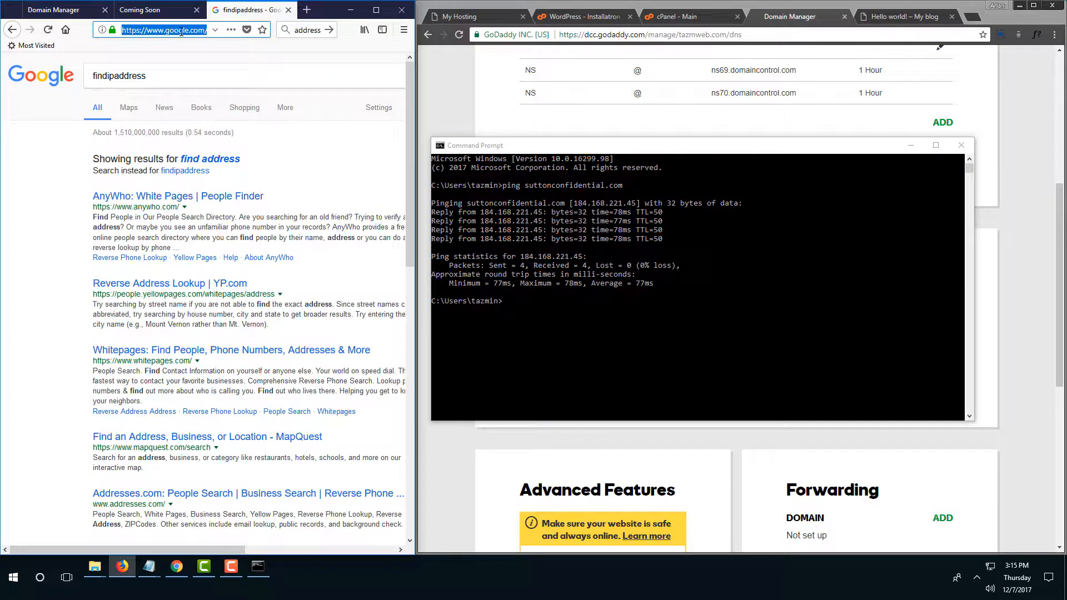
pyautogui.write('dns')
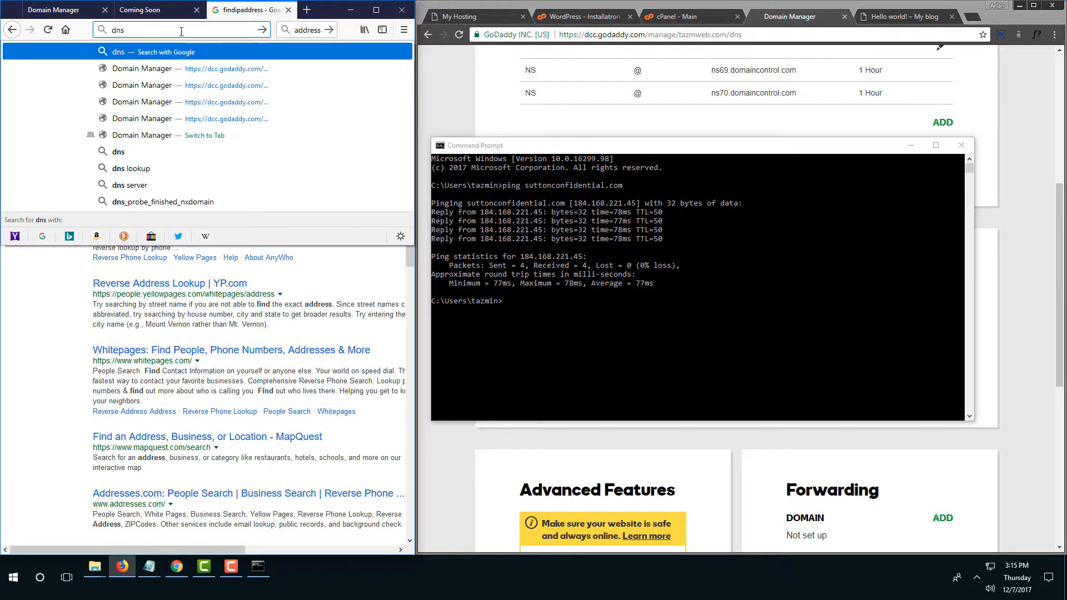
pyautogui.press('Return')
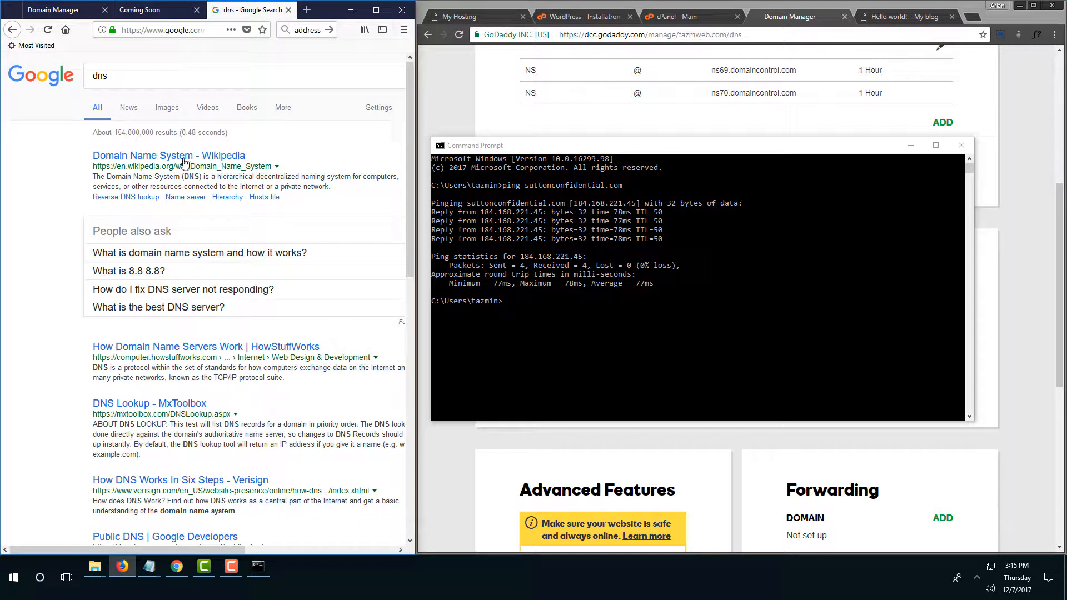
pyautogui.click(162, 75)
pyautogui.write('loo')
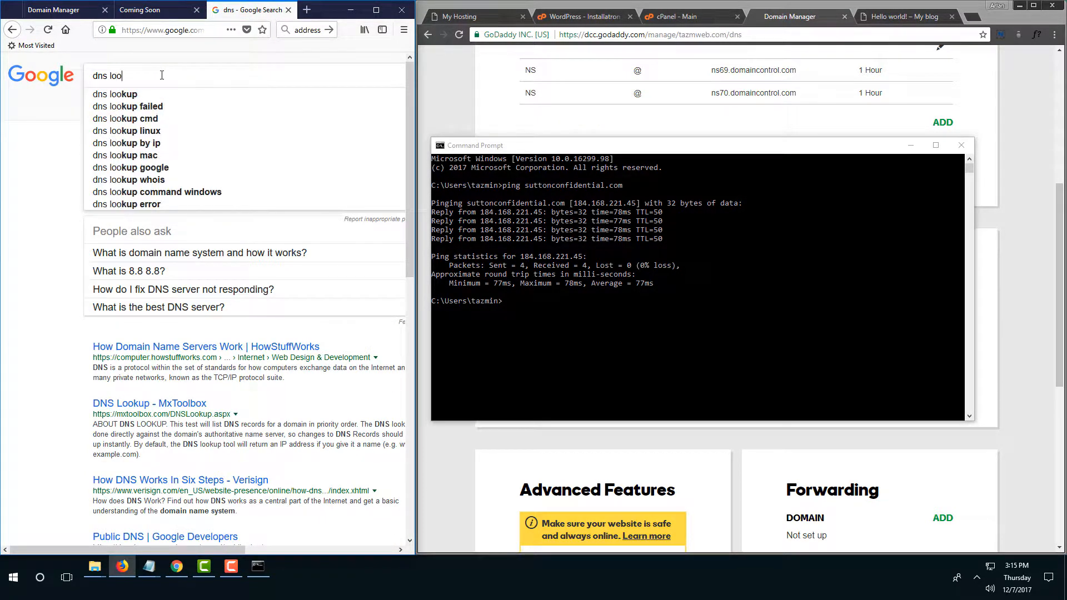
pyautogui.write('kup')
pyautogui.press('Return')
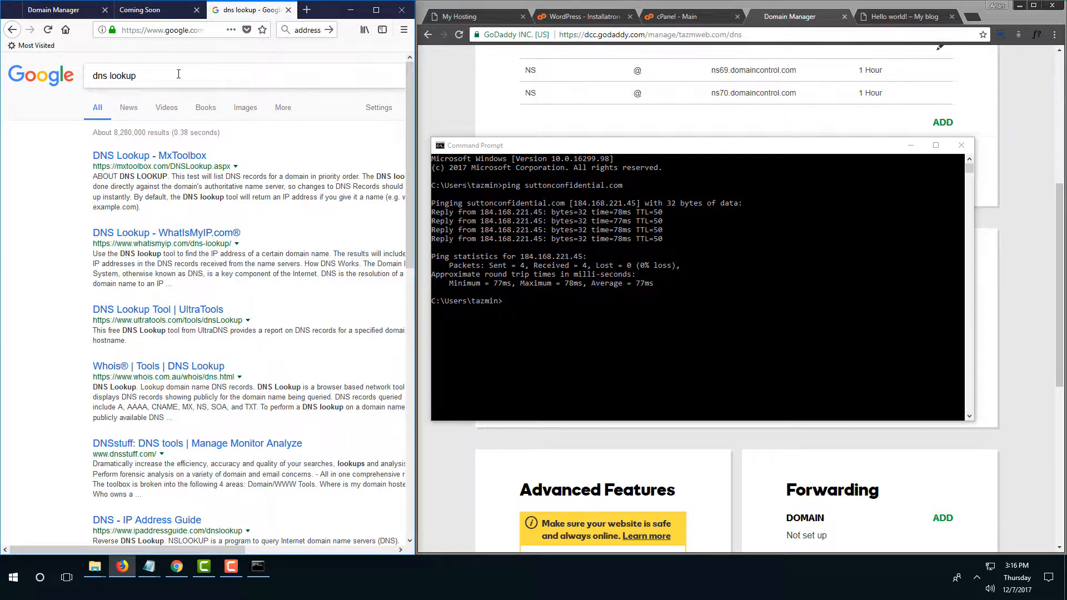
# Search for 'find dns' and open the Pingdom DNS check tool.
pyautogui.click(108, 77)
pyautogui.moveTo(136, 76); pyautogui.dragTo(15, 86)
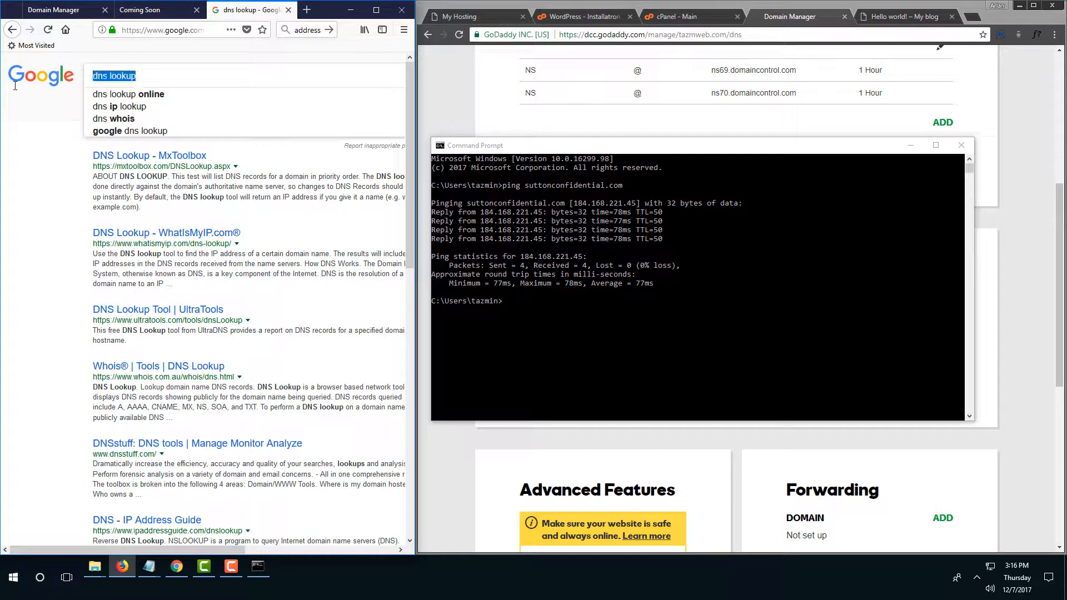
pyautogui.write('find dns')
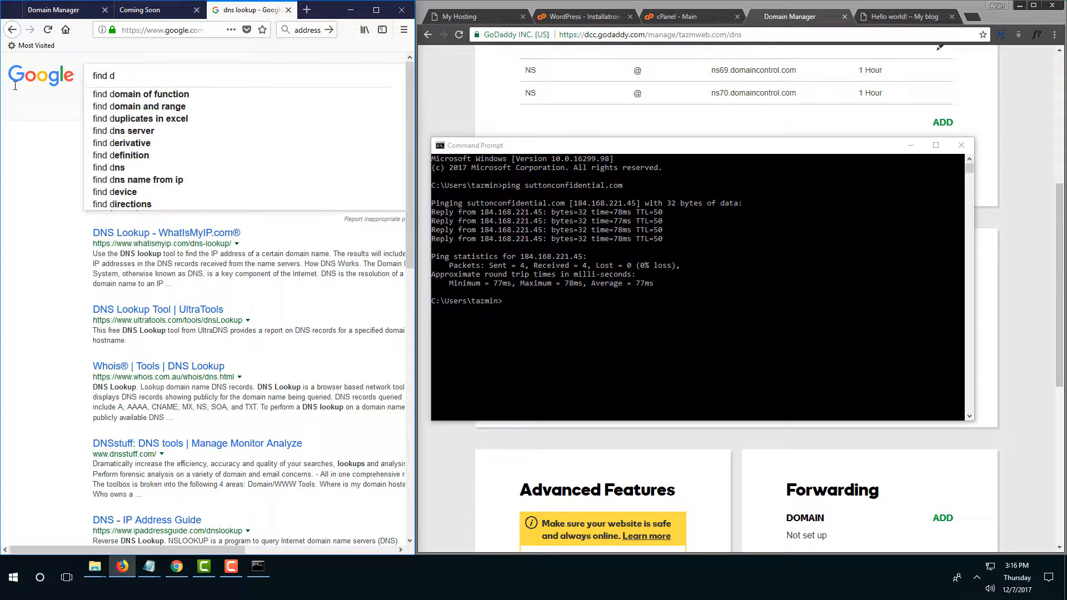
pyautogui.press('Return')
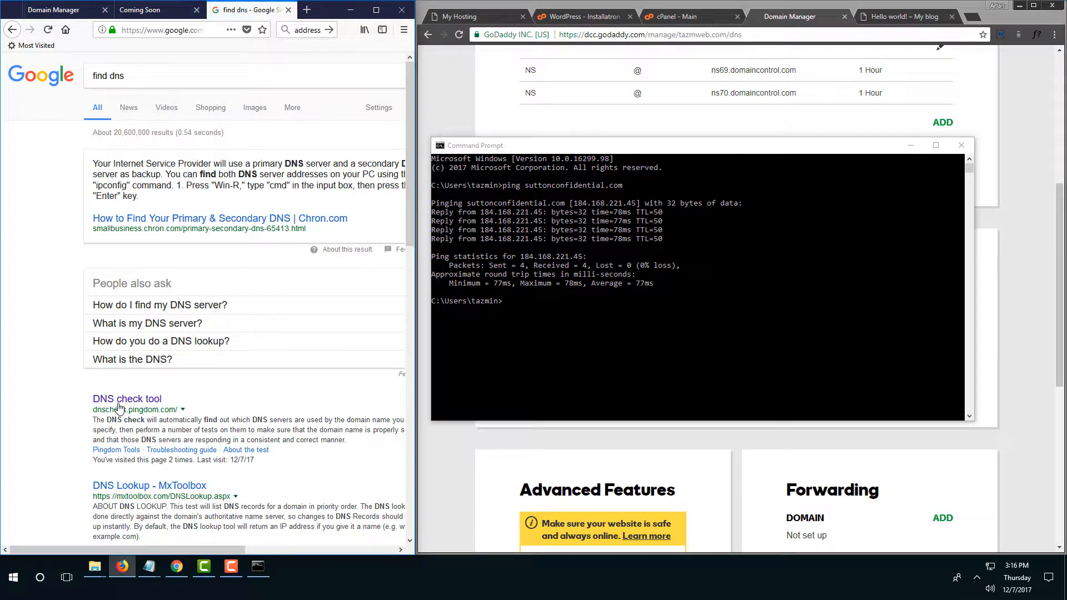
pyautogui.click(123, 400)
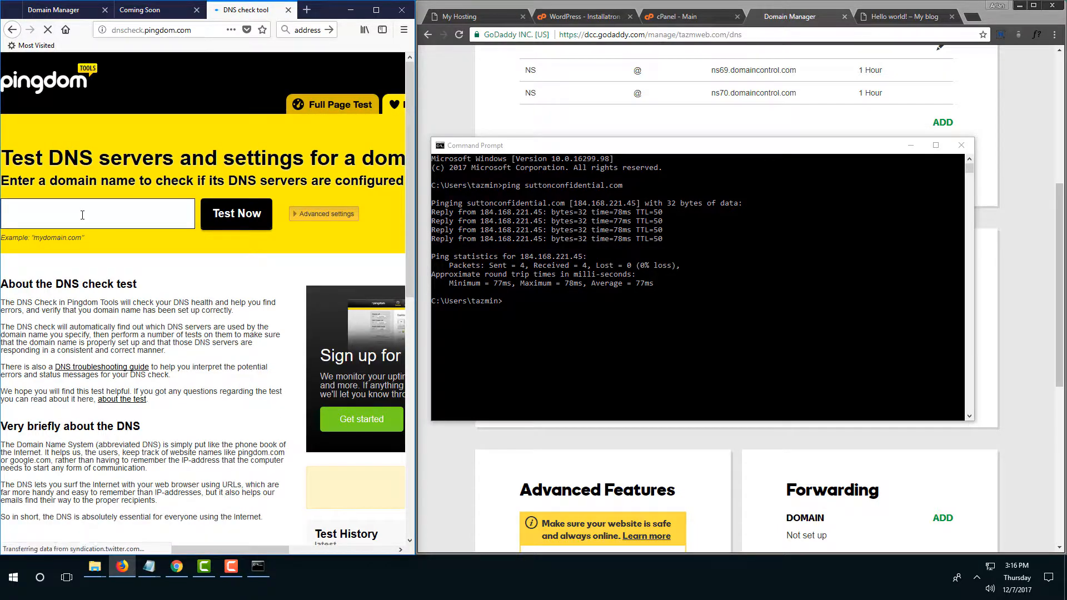
# Test suttonconfidential.com in Pingdom DNS Check and review the superfluous ns69/ns70 name server errors.
pyautogui.write('suttonconfidential.com')
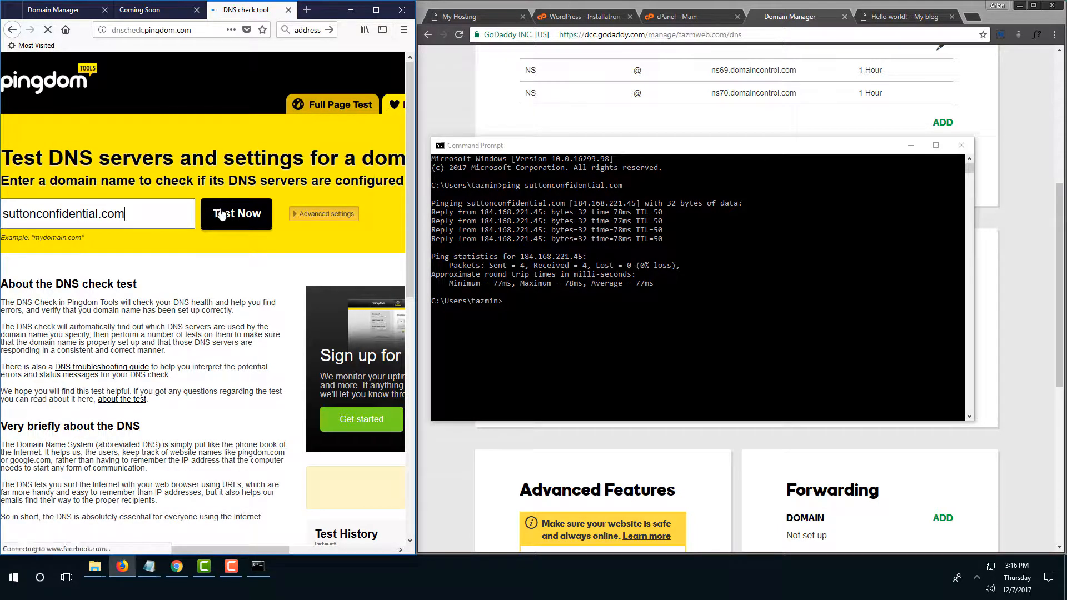
pyautogui.click(228, 216)
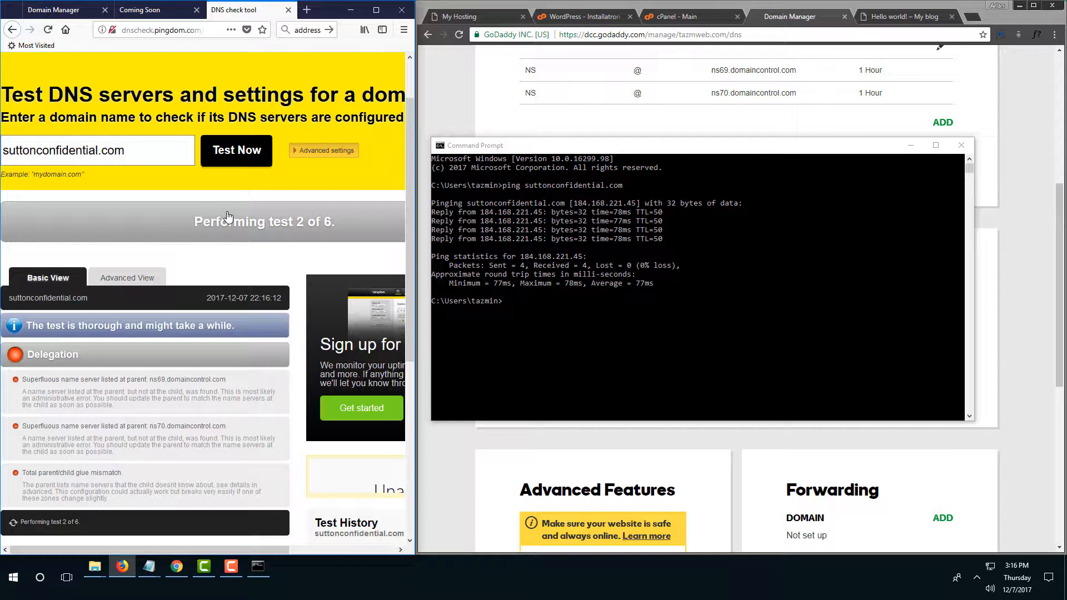
pyautogui.scroll(-2, 237, 383)
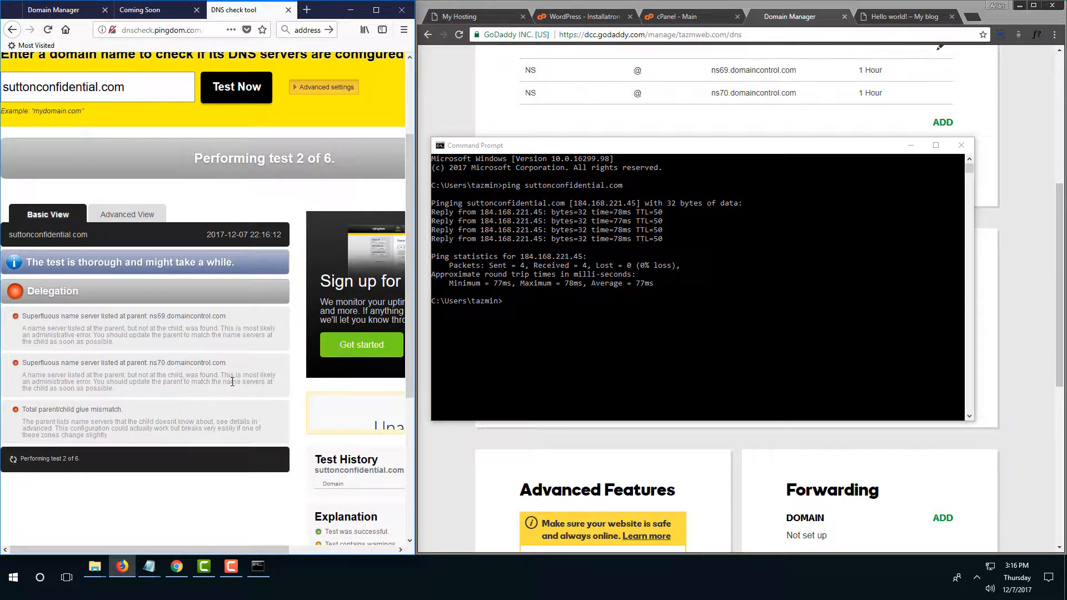
pyautogui.moveTo(227, 363); pyautogui.dragTo(156, 362)
# Rerun the ping to suttonconfidential.com, still hitting 184.168.221.45, then return to the DNS results.
pyautogui.click(526, 302)
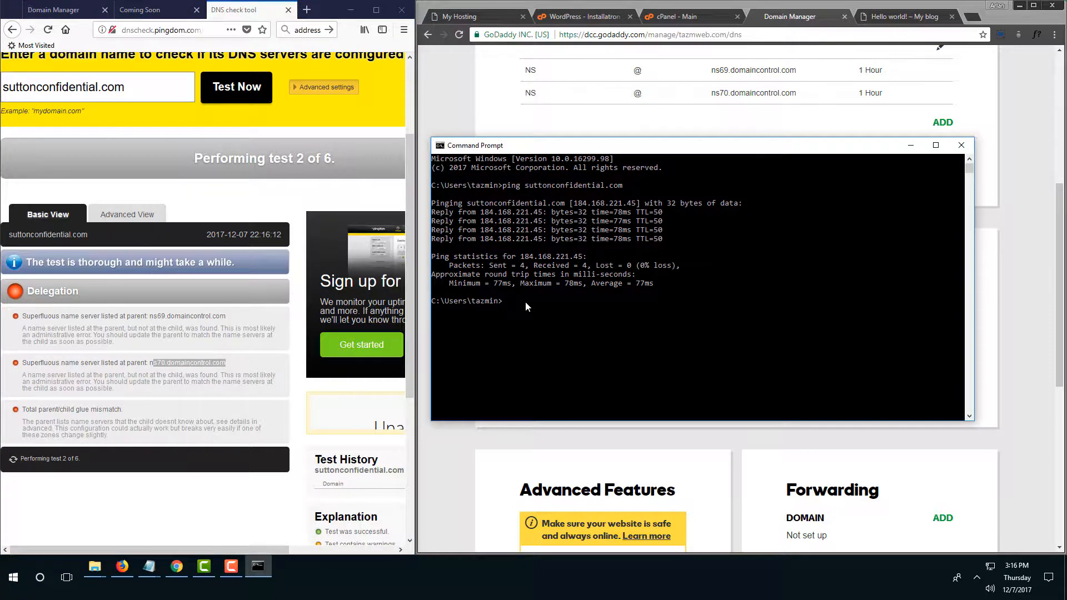
pyautogui.press('Up')
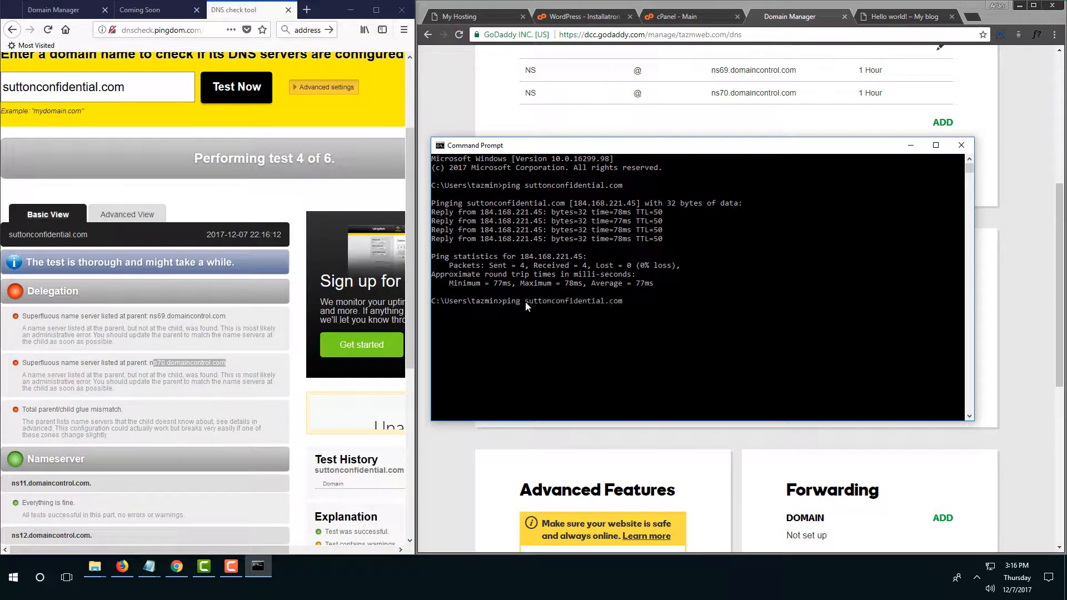
pyautogui.press('Return')
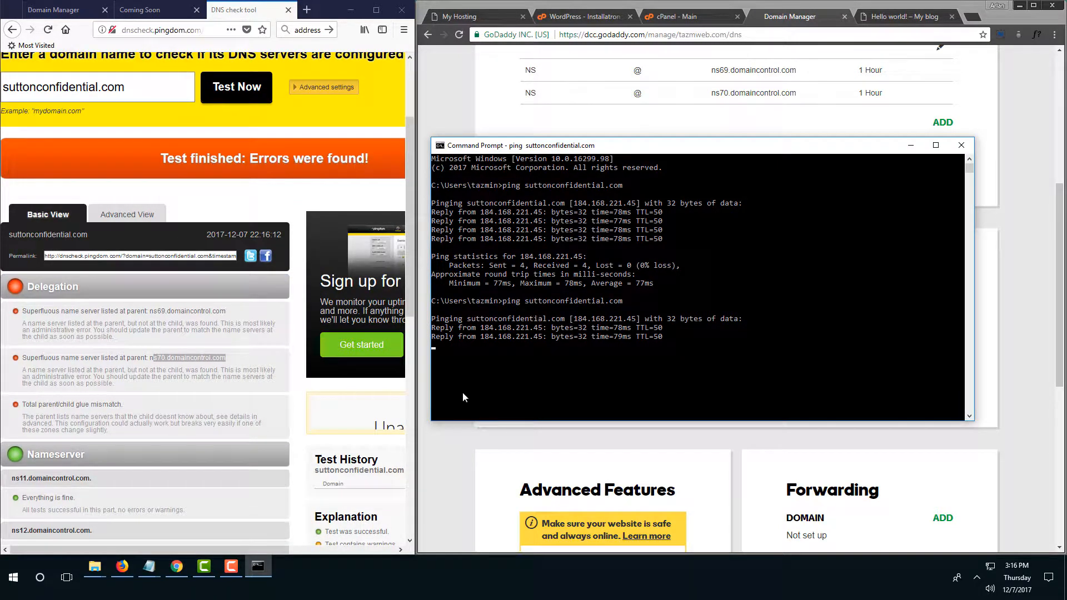
pyautogui.scroll(-3, 85, 412)
pyautogui.scroll(-4, 84, 418)
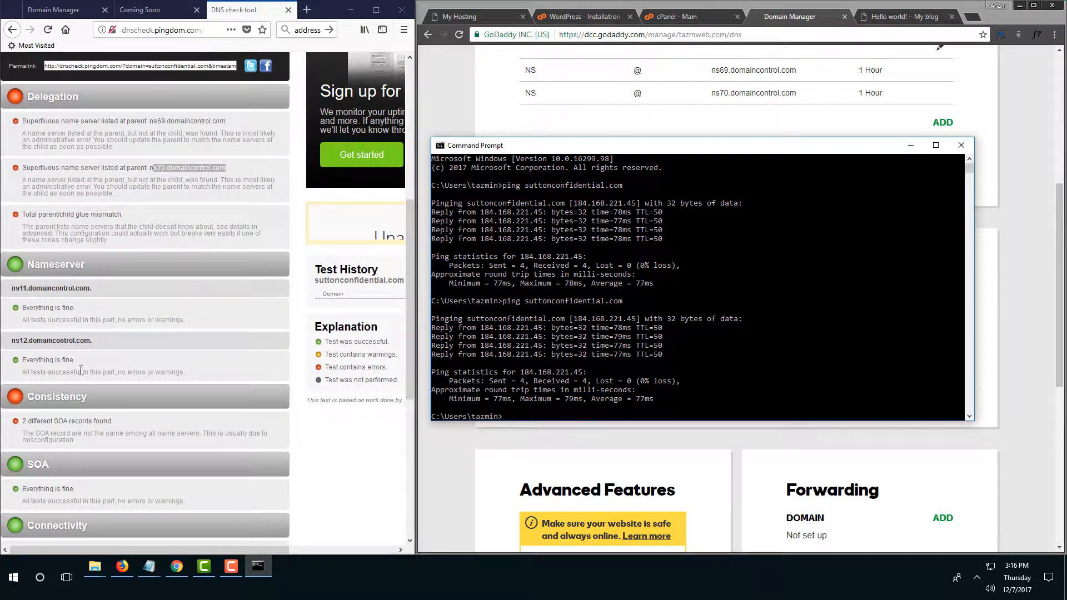
pyautogui.click(98, 340)
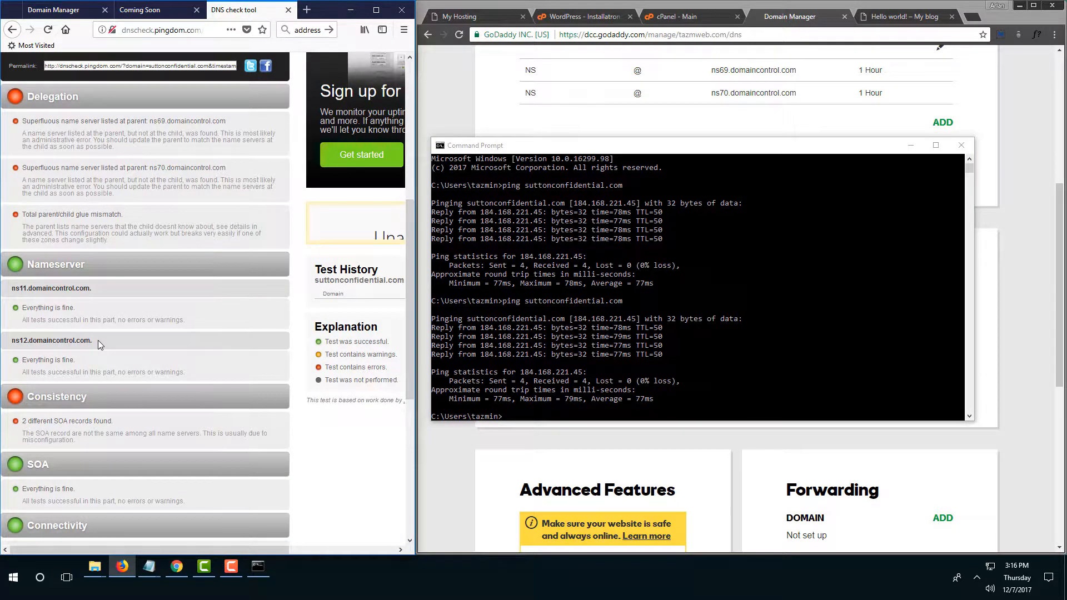
pyautogui.scroll(12, 97, 340)
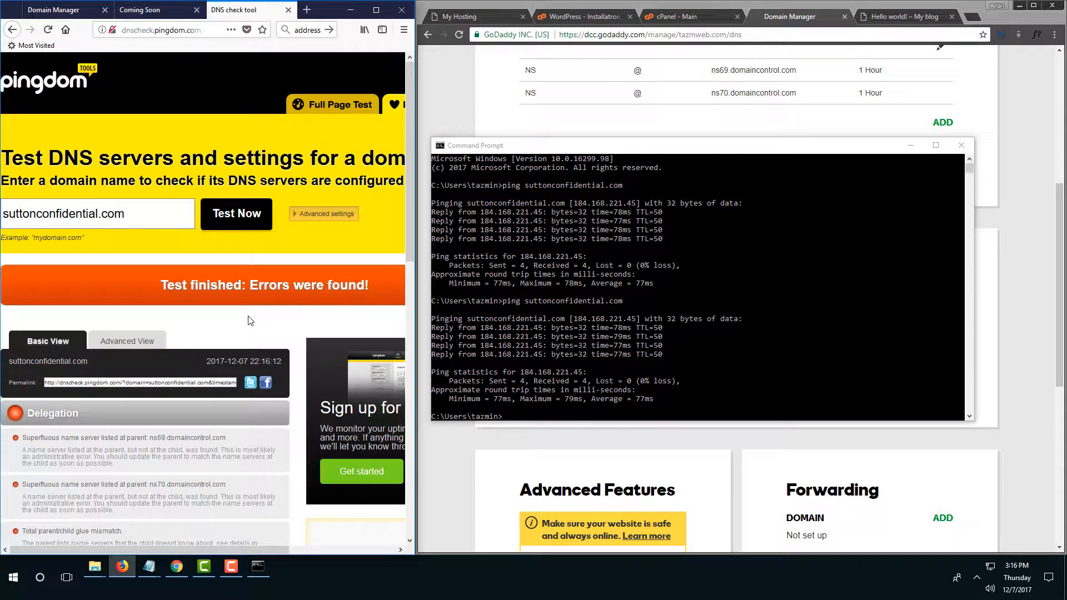
# Review the domain's nameservers in Domain Manager, widening the window and highlighting 'Using default nameservers'.
pyautogui.click(81, 11)
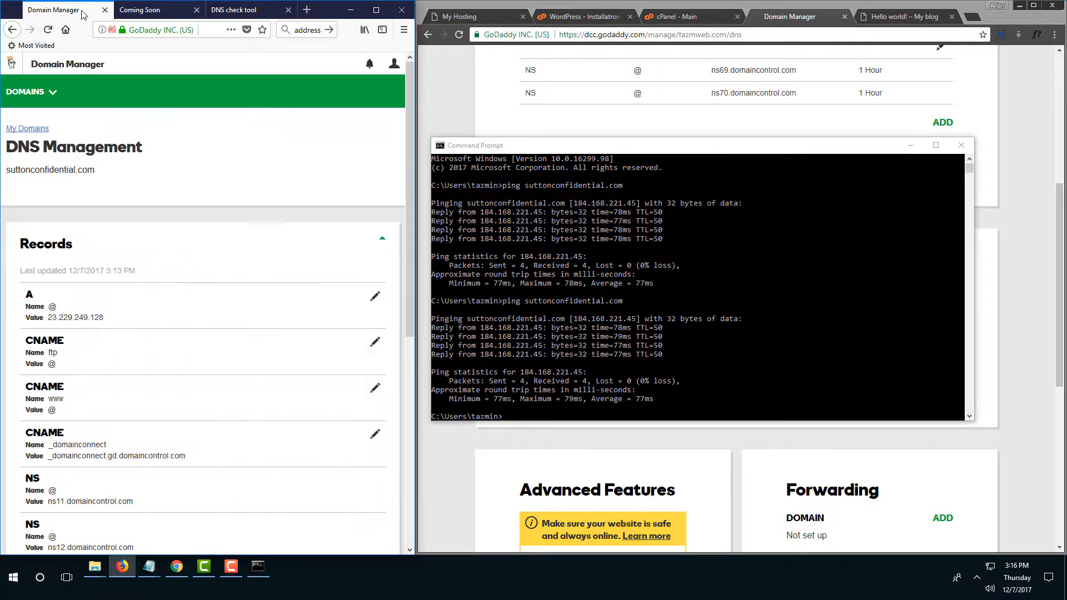
pyautogui.scroll(-5, 226, 274)
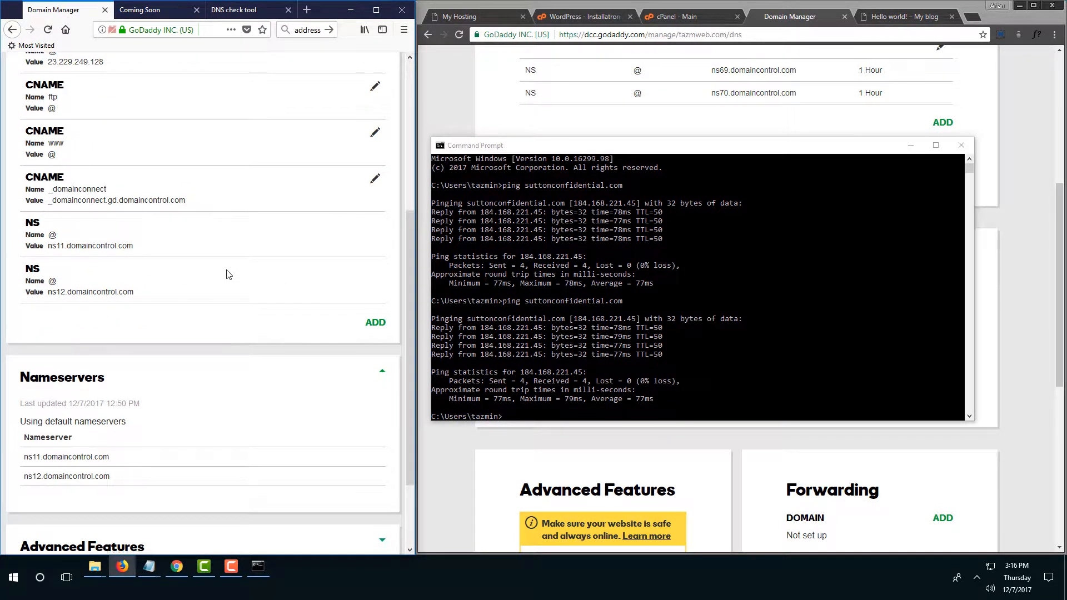
pyautogui.scroll(-2, 226, 274)
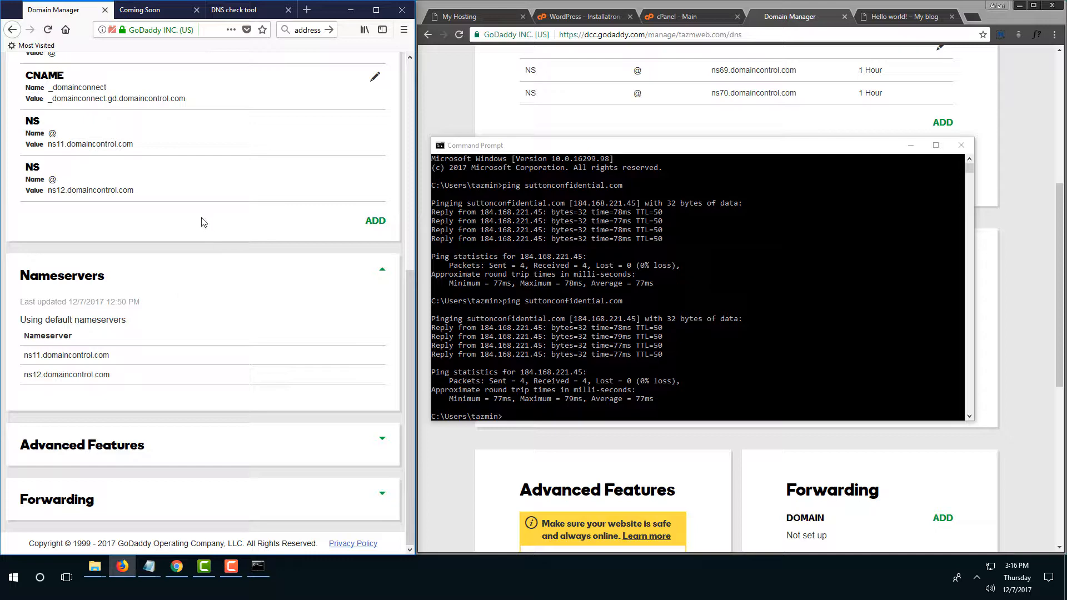
pyautogui.scroll(6, 201, 251)
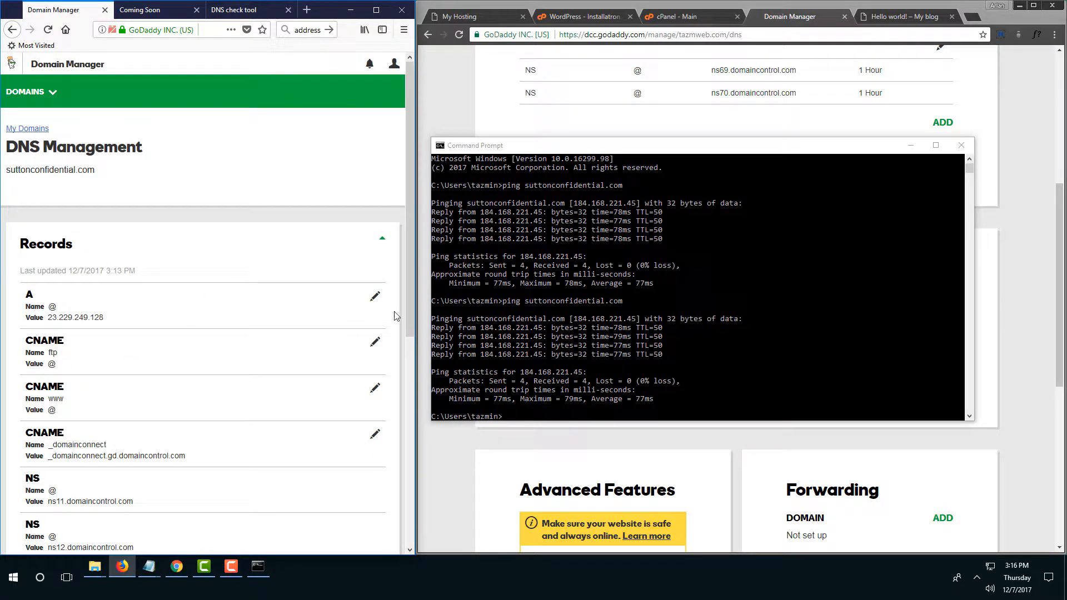
pyautogui.moveTo(415, 311); pyautogui.dragTo(621, 314)
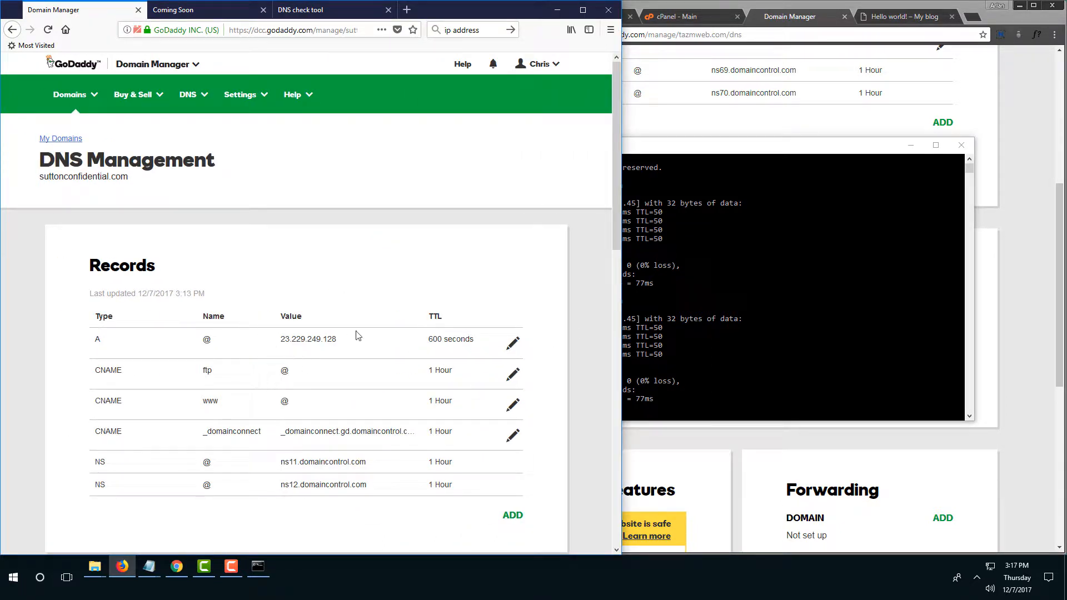
pyautogui.scroll(-5, 357, 336)
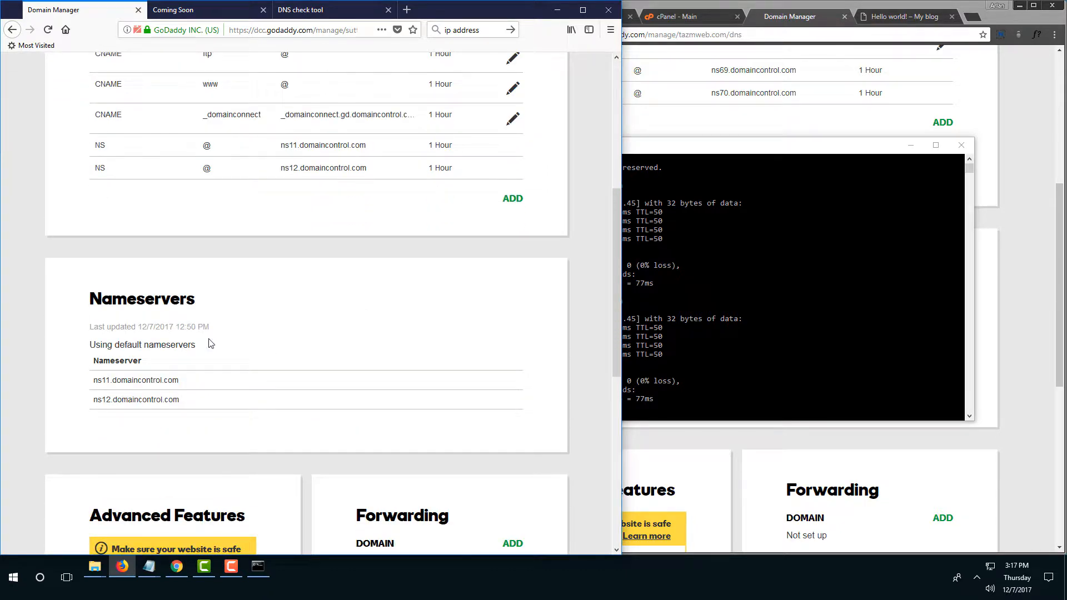
pyautogui.moveTo(197, 345); pyautogui.dragTo(91, 346)
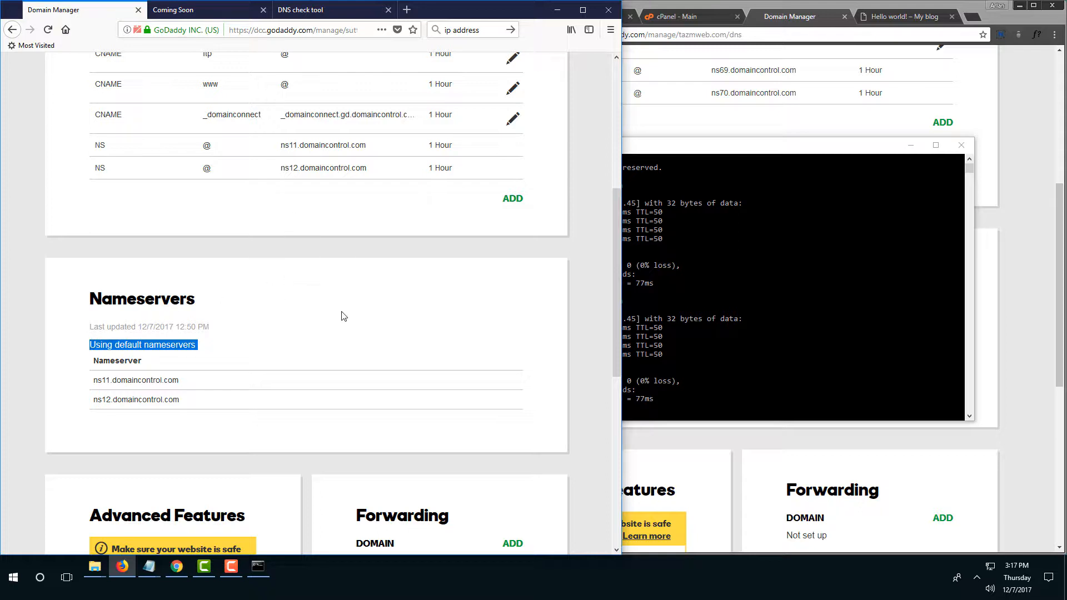
pyautogui.scroll(6, 369, 311)
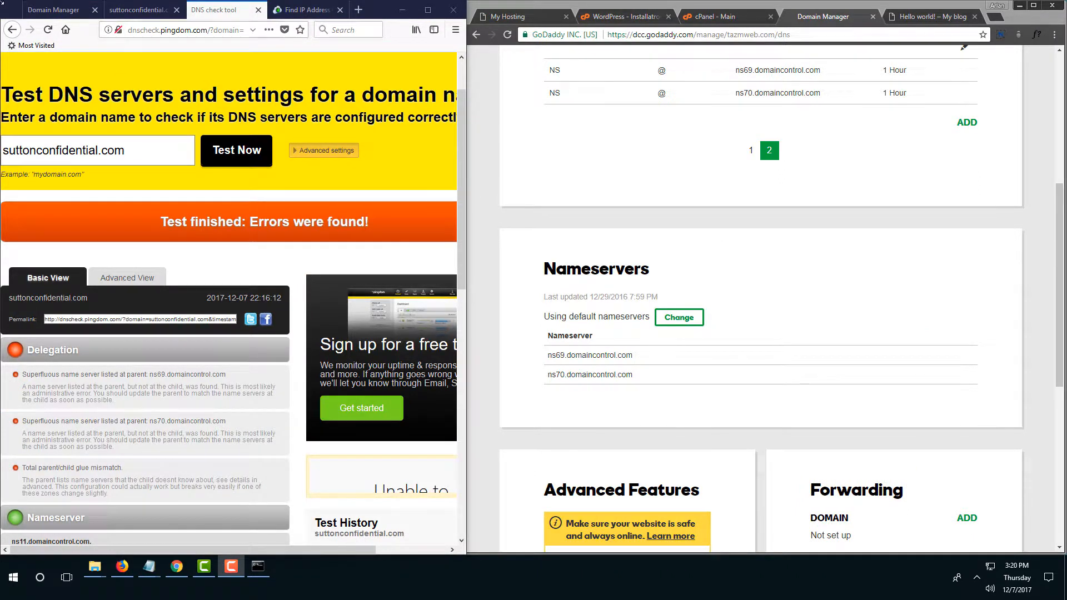
# Check the A 23.229.249.128 and ns69/ns70 NS records, then bring up the cPanel main page.
pyautogui.click(54, 10)
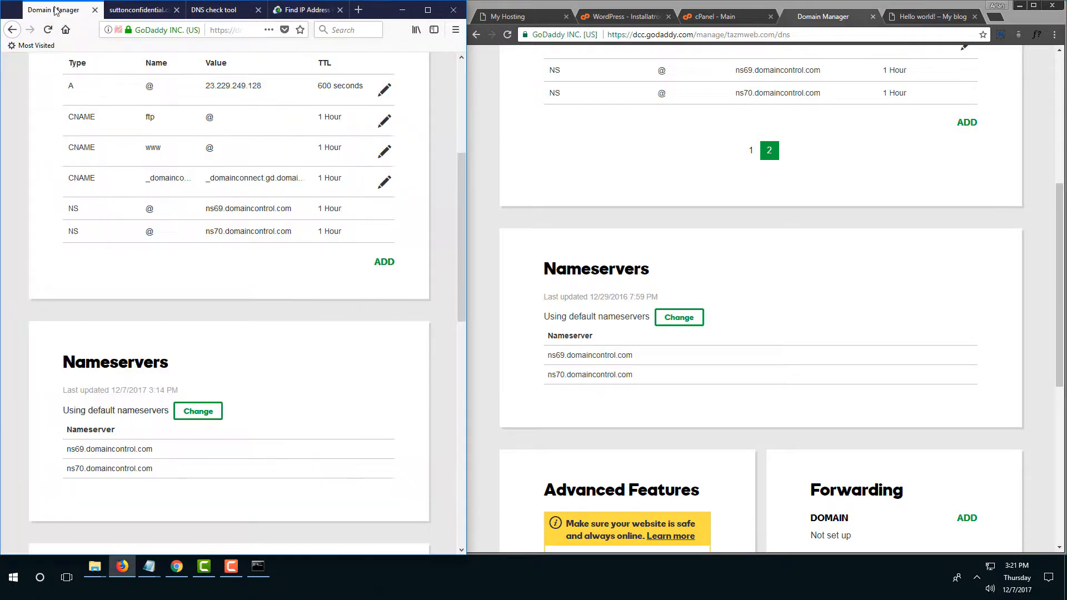
pyautogui.scroll(5, 339, 309)
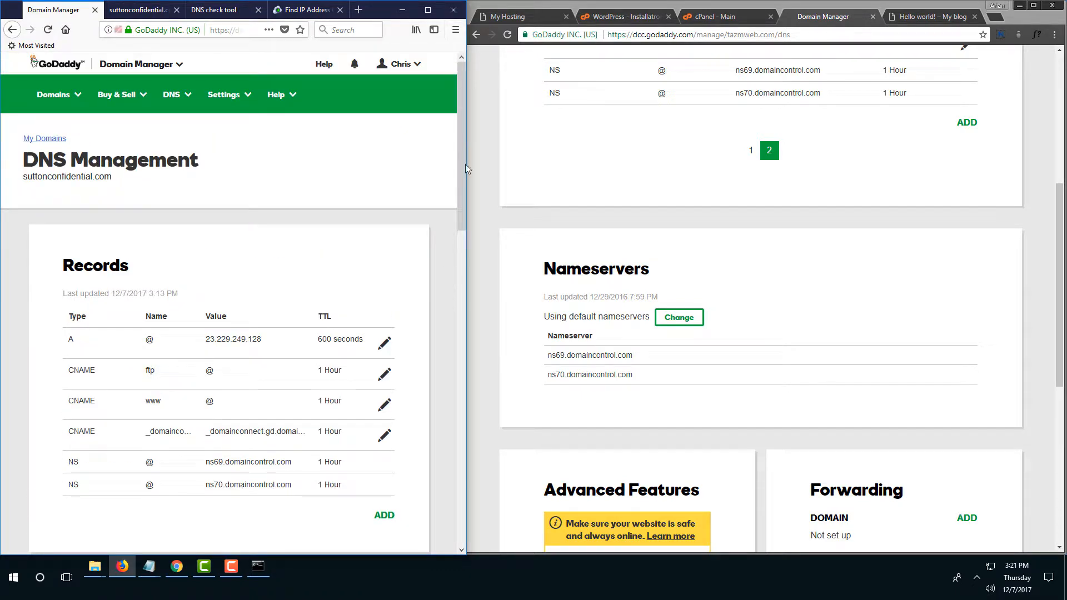
pyautogui.scroll(6, 639, 283)
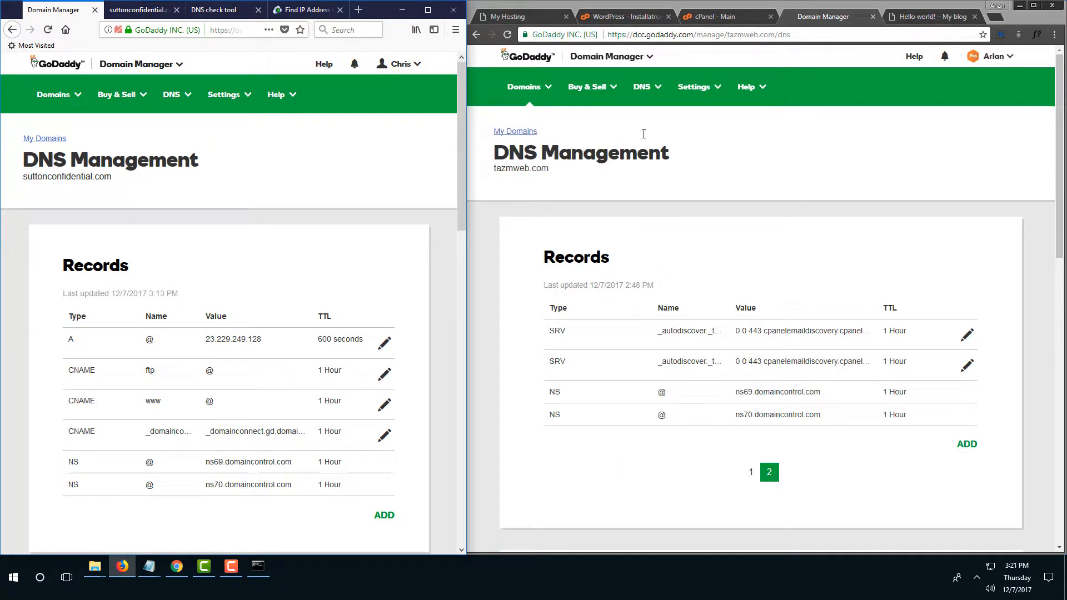
pyautogui.click(716, 18)
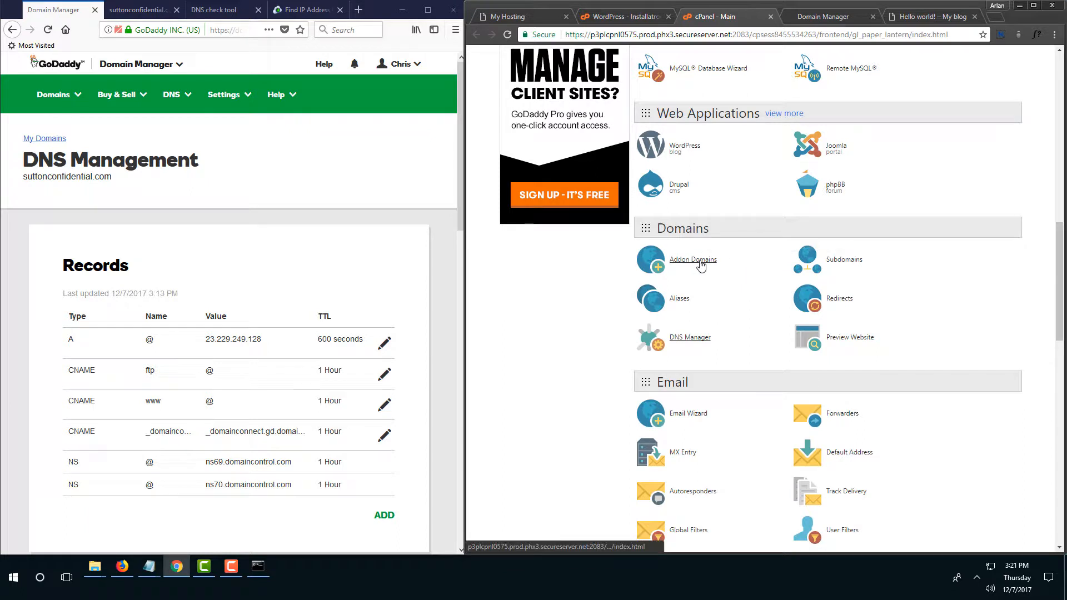
# Fill the Addon Domains form with suttonconfidential.com, subdomain suttonconfidential, document root public_html/suttonconfidential.com.
pyautogui.click(699, 263)
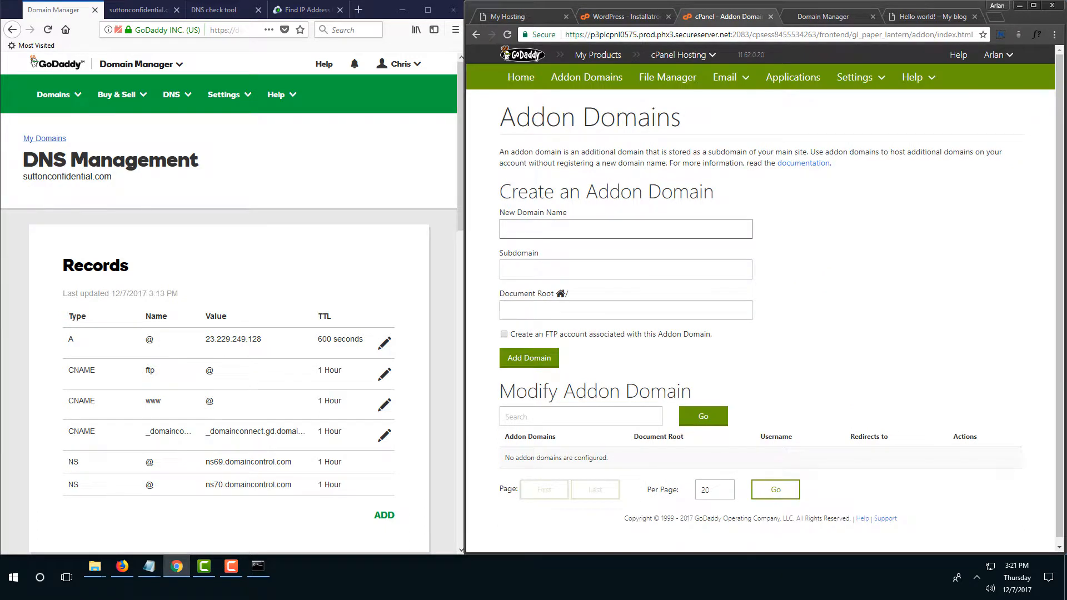
pyautogui.hotkey('alt', 'Tab')
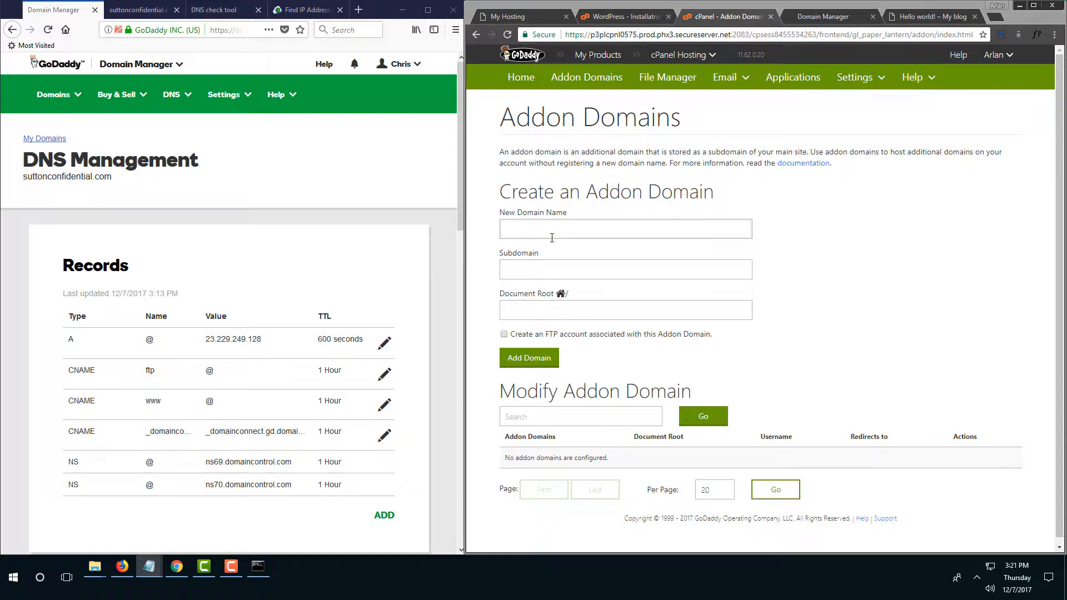
pyautogui.hotkey('alt', 'Tab')
pyautogui.write('suttonconfidential.com')
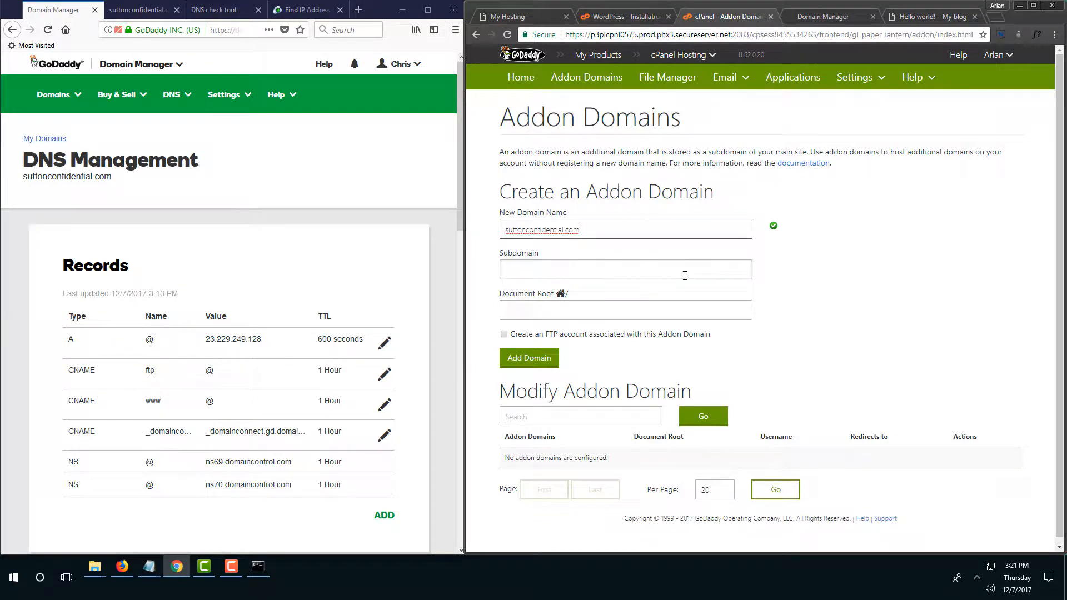
pyautogui.click(685, 271)
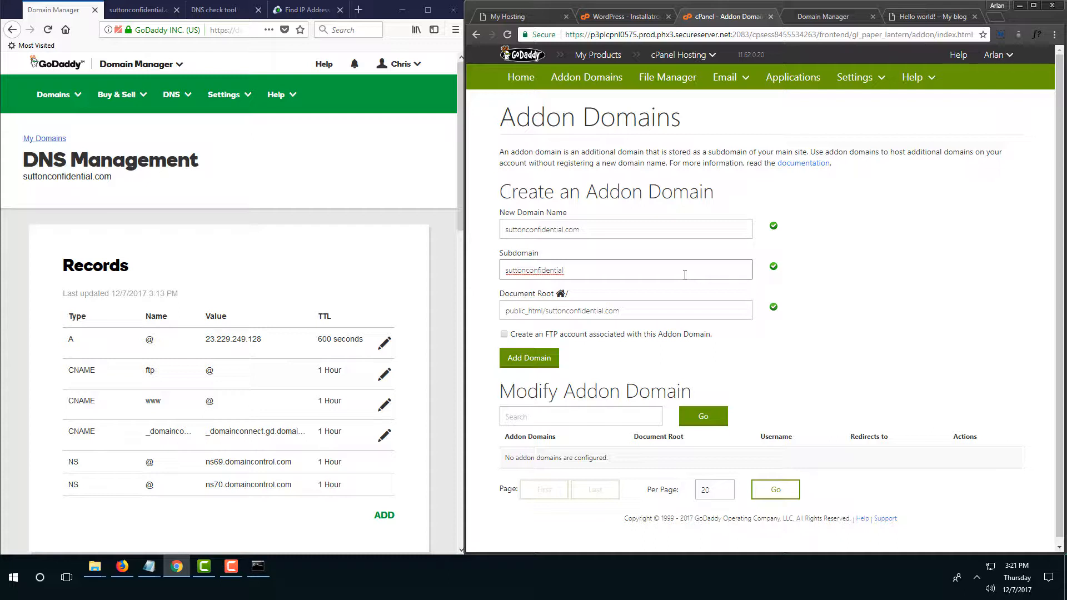
pyautogui.click(633, 308)
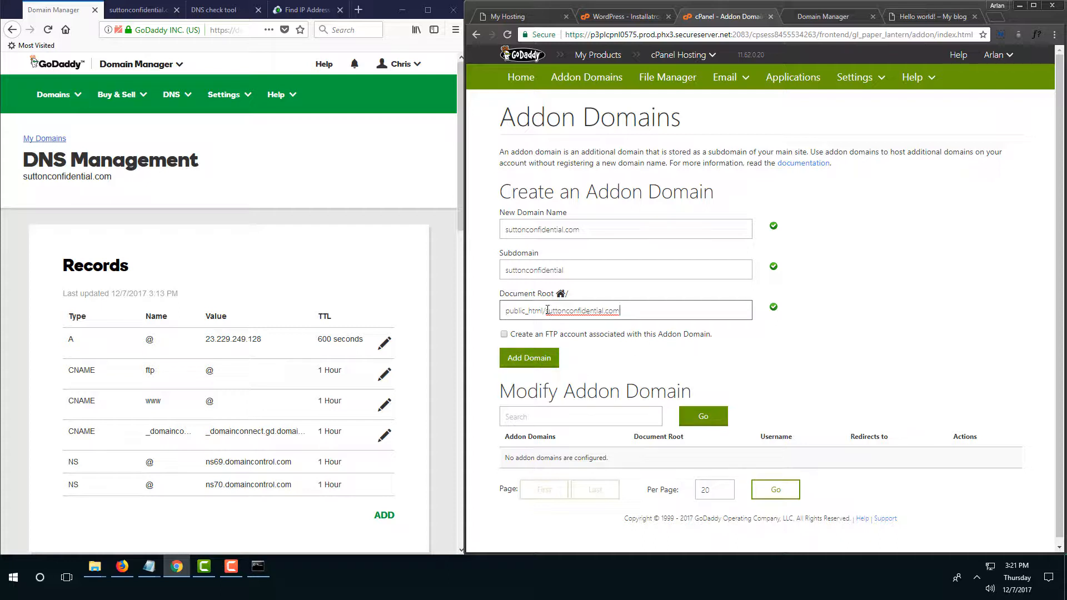
pyautogui.moveTo(548, 310); pyautogui.dragTo(623, 315)
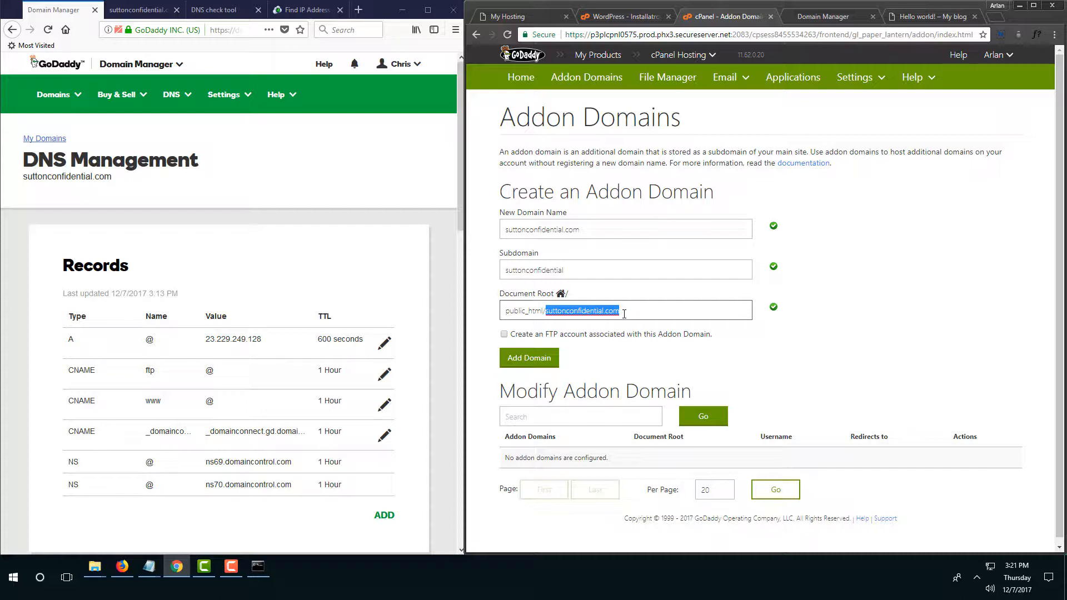
pyautogui.click(544, 364)
# Submit the suttonconfidential.com addon domain and move the blog tab into its own window.
pyautogui.click(544, 364)
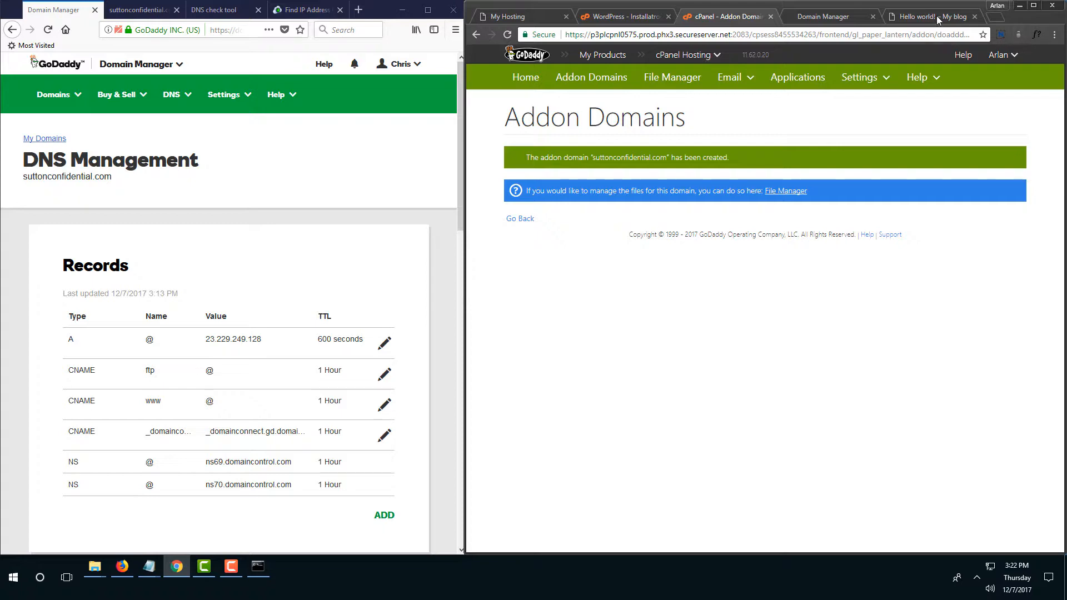
pyautogui.moveTo(937, 16); pyautogui.dragTo(1066, 71)
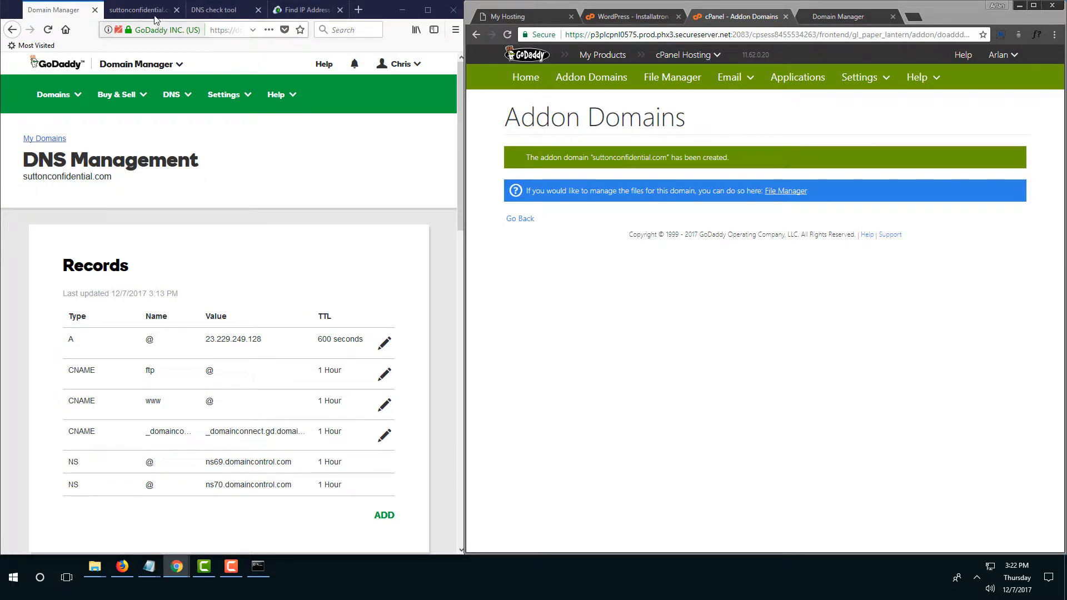
# Rerun the Pingdom DNS test for suttonconfidential.com and view the Site24x7 IP lookup page.
pyautogui.click(217, 10)
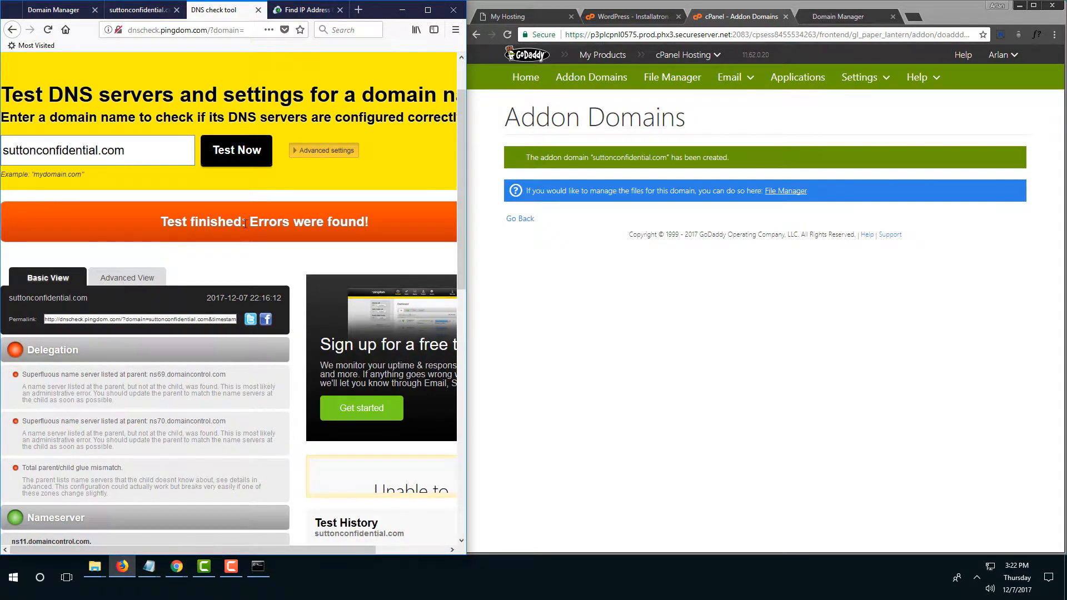
pyautogui.click(239, 161)
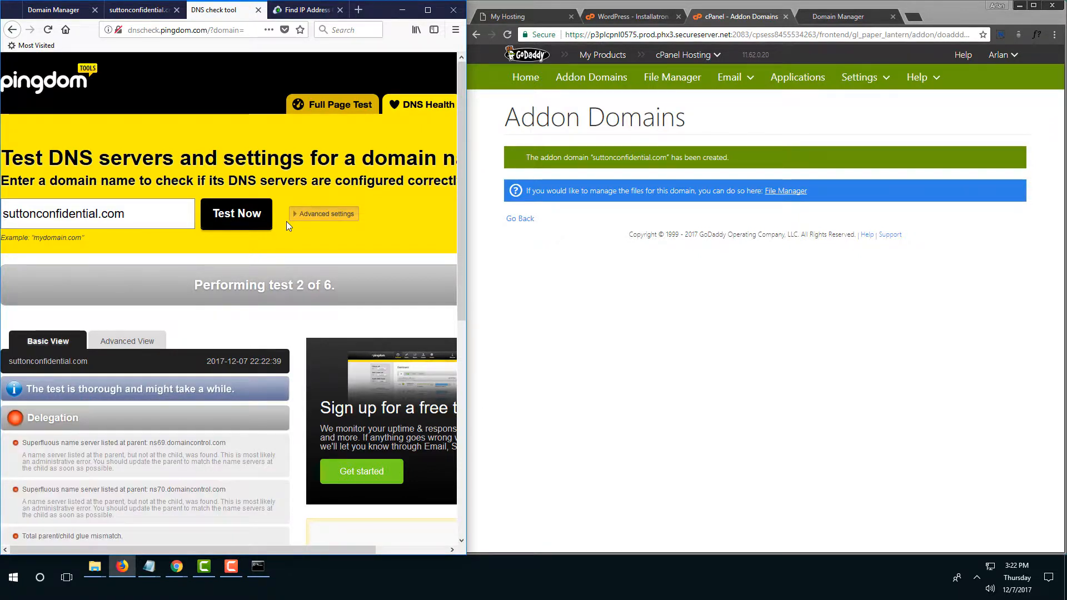
pyautogui.click(309, 10)
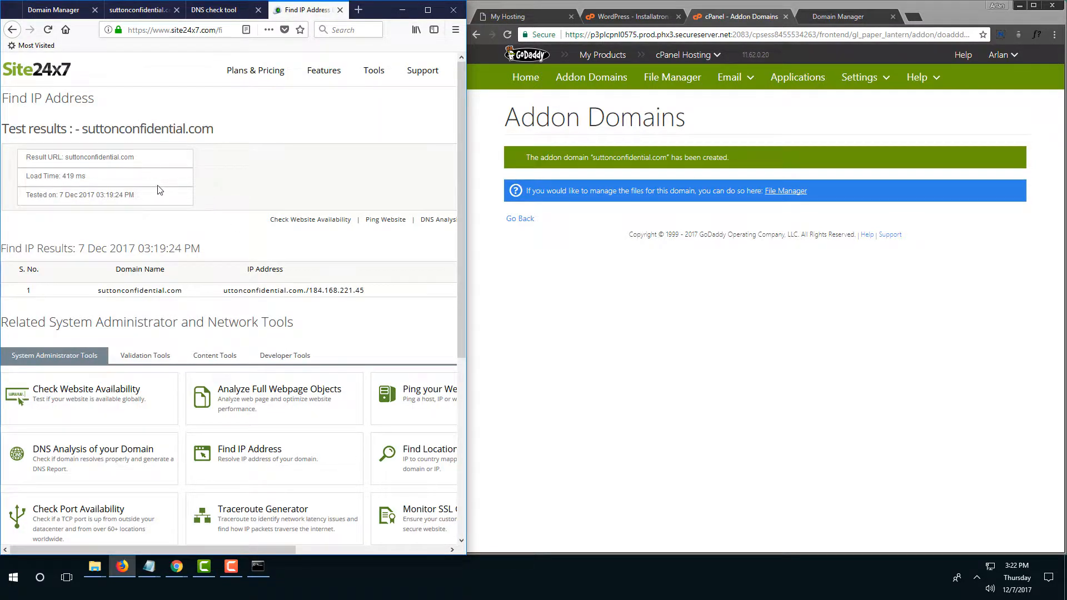
pyautogui.scroll(-2, 160, 188)
pyautogui.scroll(2, 161, 188)
# Rerun Find IP for suttonconfidential.com (184.168.221.45) and check GoDaddy's A record 23.229.249.128.
pyautogui.click(58, 78)
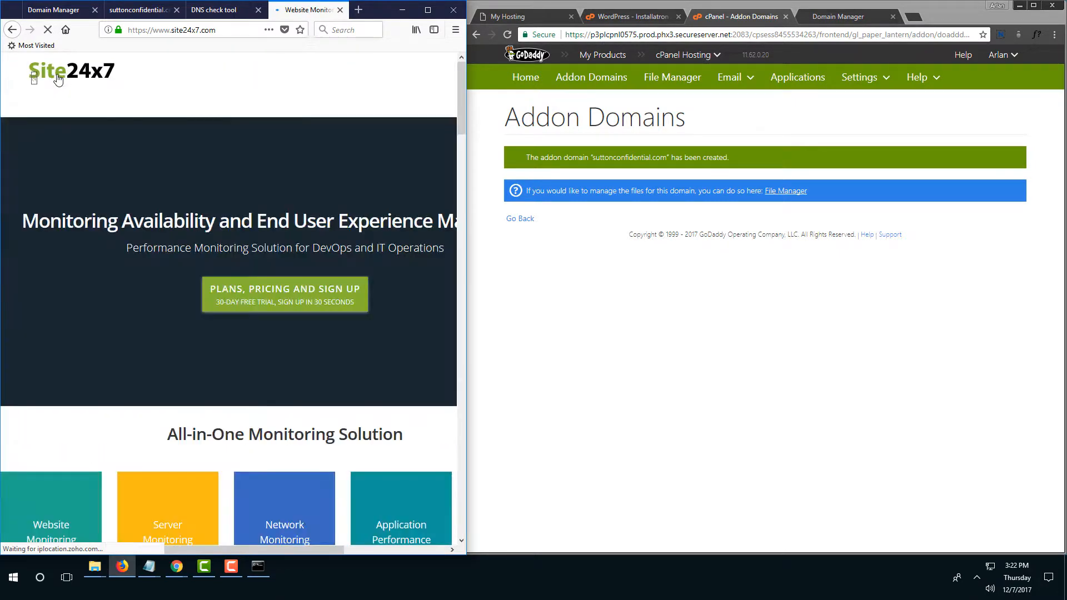
pyautogui.click(12, 29)
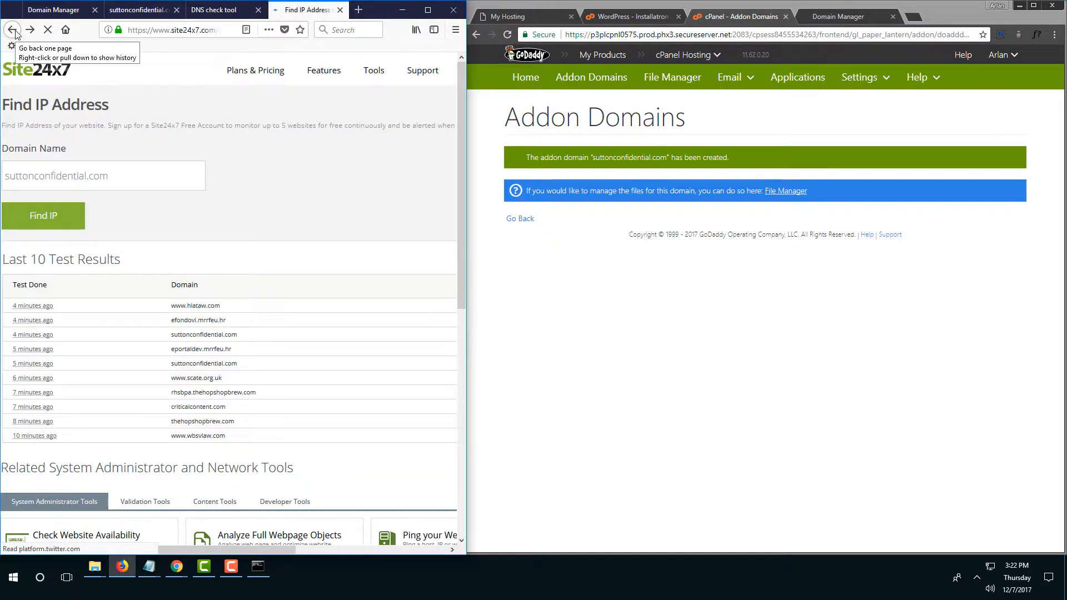
pyautogui.click(35, 224)
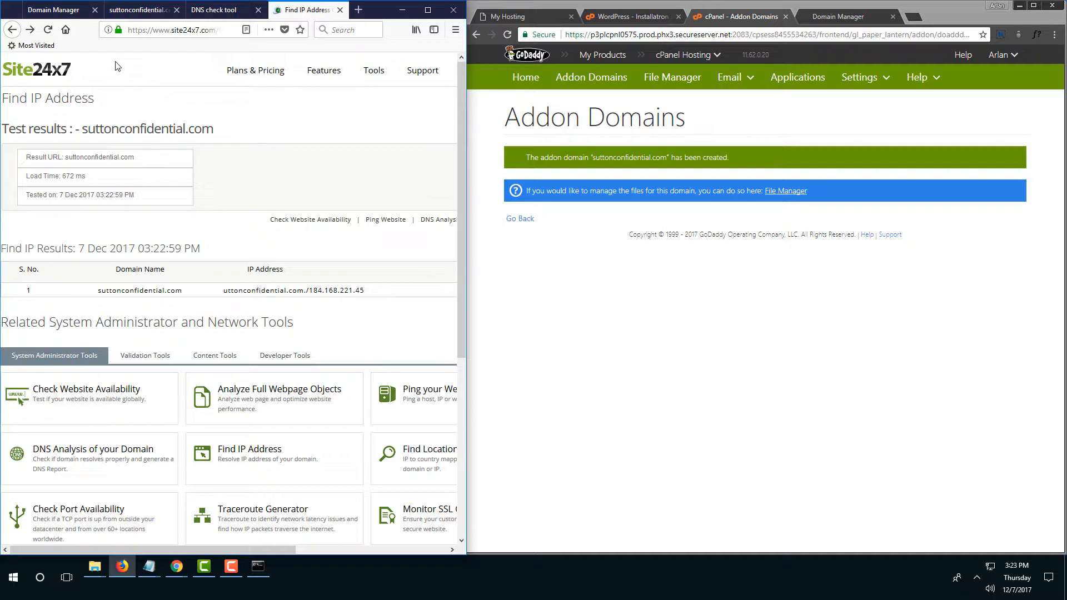
pyautogui.click(74, 15)
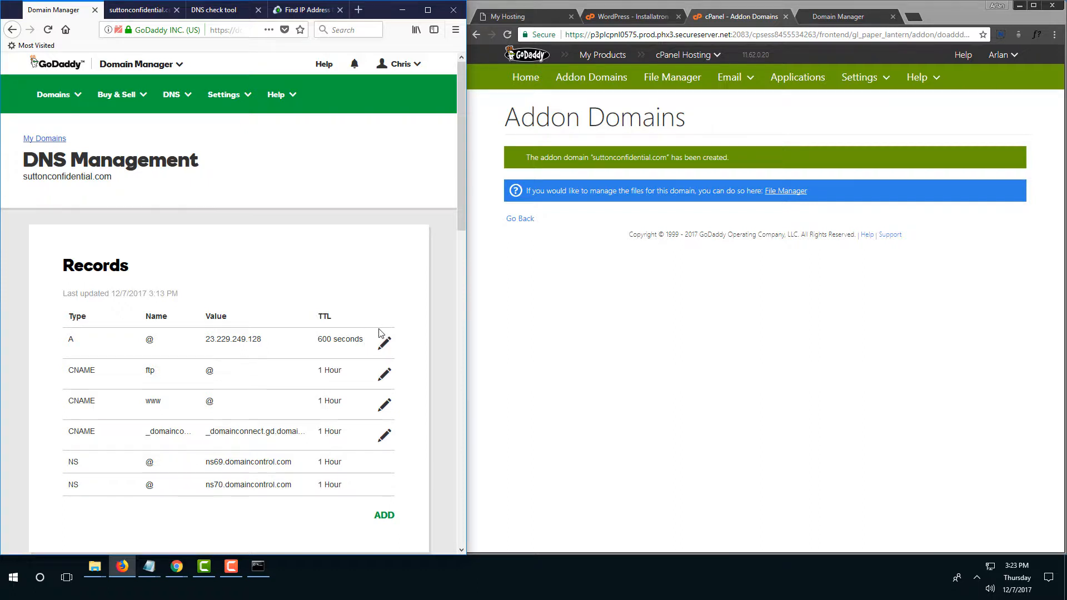
pyautogui.scroll(-2, 380, 334)
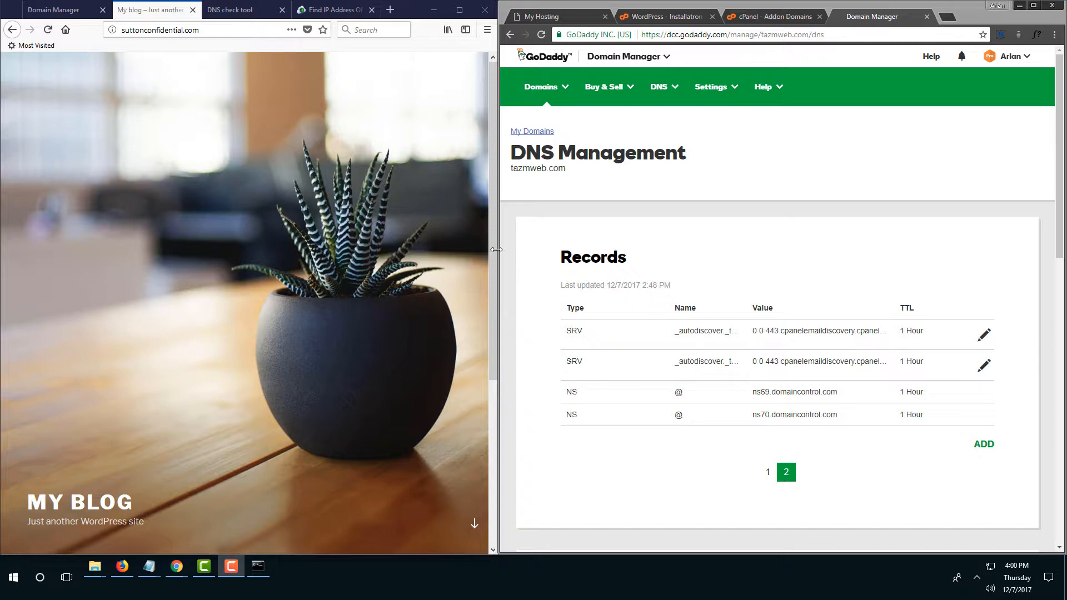
# Reload suttonconfidential.com, confirm My blog still loads, then view its GoDaddy DNS records.
pyautogui.click(228, 33)
pyautogui.hotkey('ctrl', 'c')
pyautogui.press('Return')
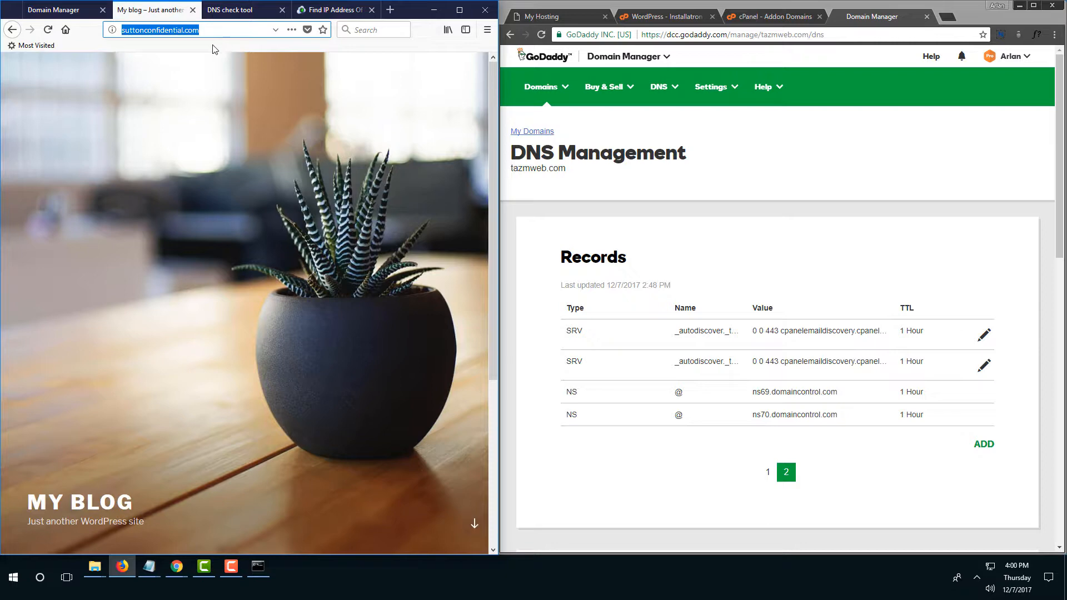
pyautogui.scroll(-4, 353, 278)
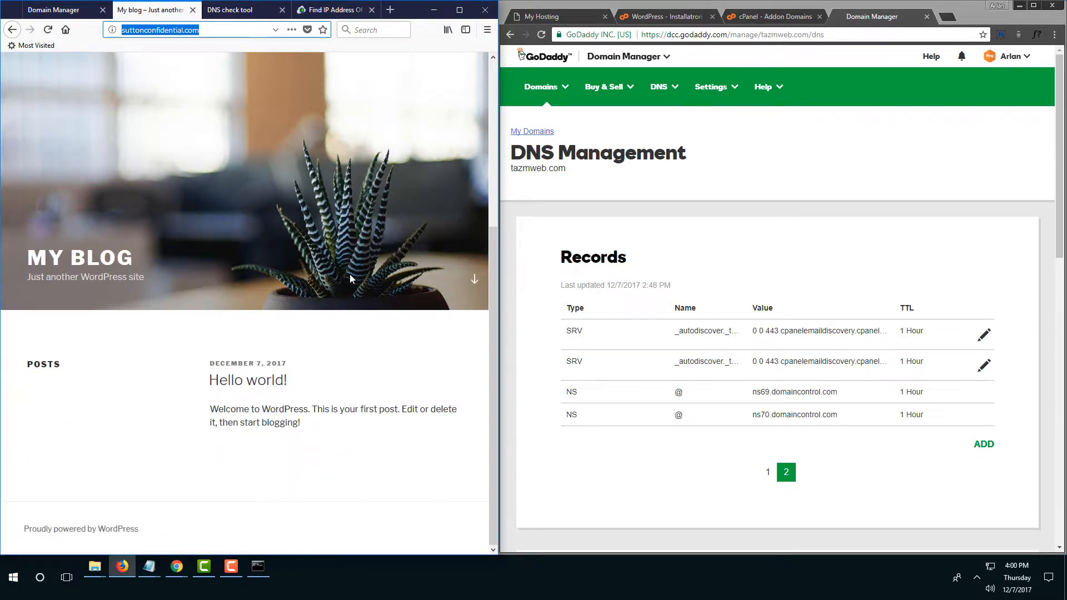
pyautogui.scroll(4, 326, 236)
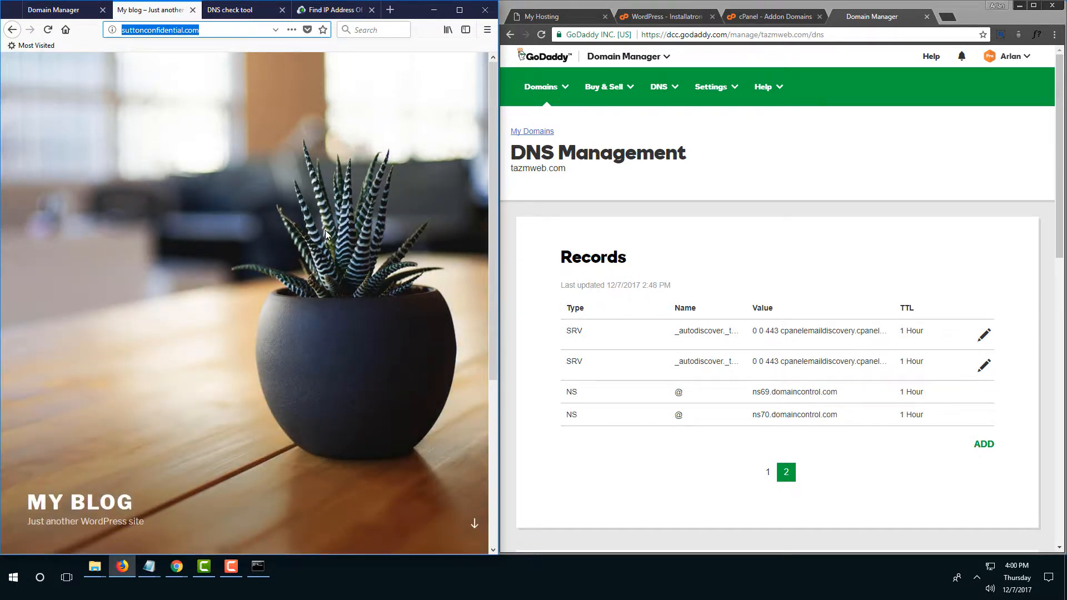
pyautogui.click(44, 10)
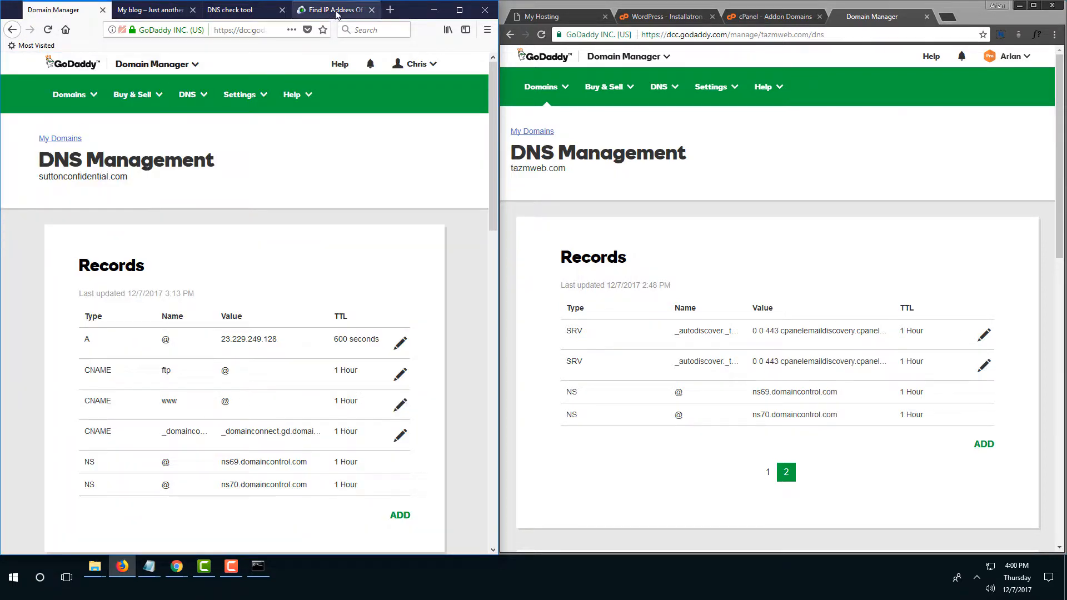
# Rerun the Pingdom DNS check for suttonconfidential.com and review the earlier IP lookup.
pyautogui.click(232, 10)
pyautogui.click(240, 218)
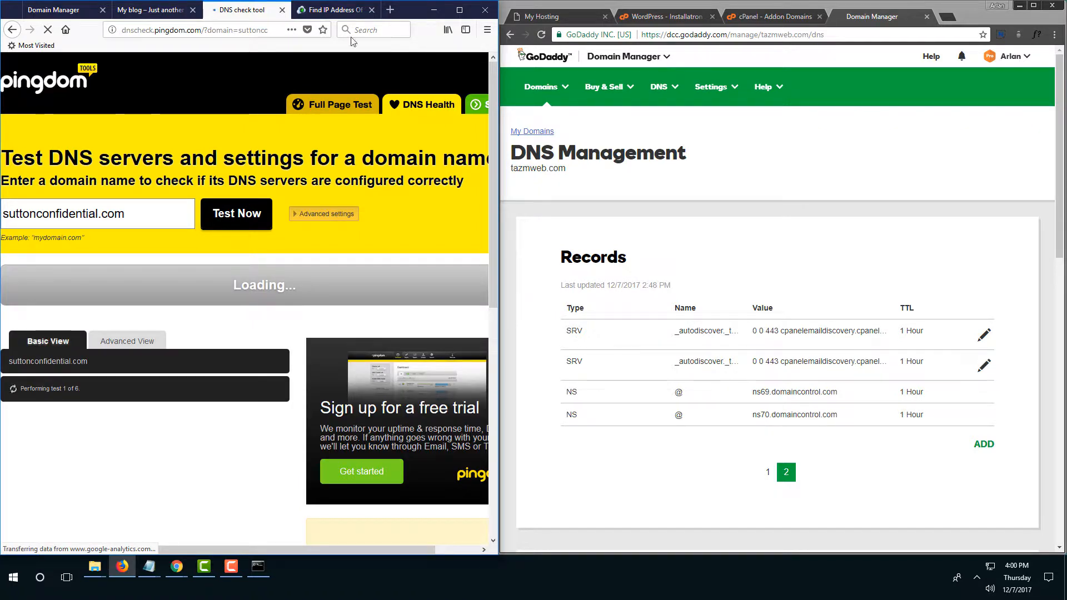
pyautogui.click(328, 11)
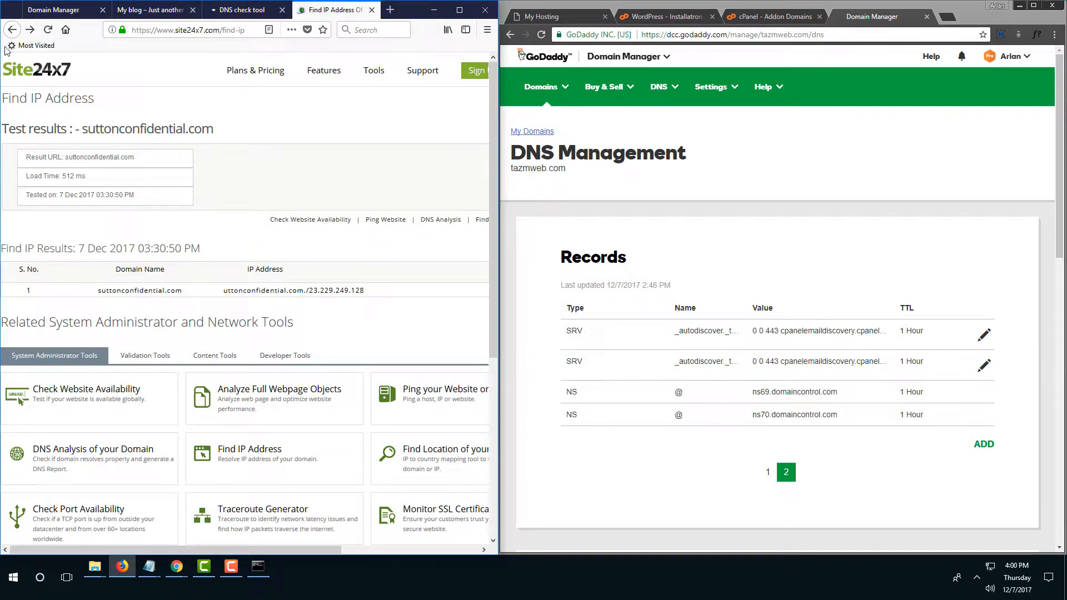
# Look up the site's full address on the Site24x7 Find IP Address page.
pyautogui.click(11, 31)
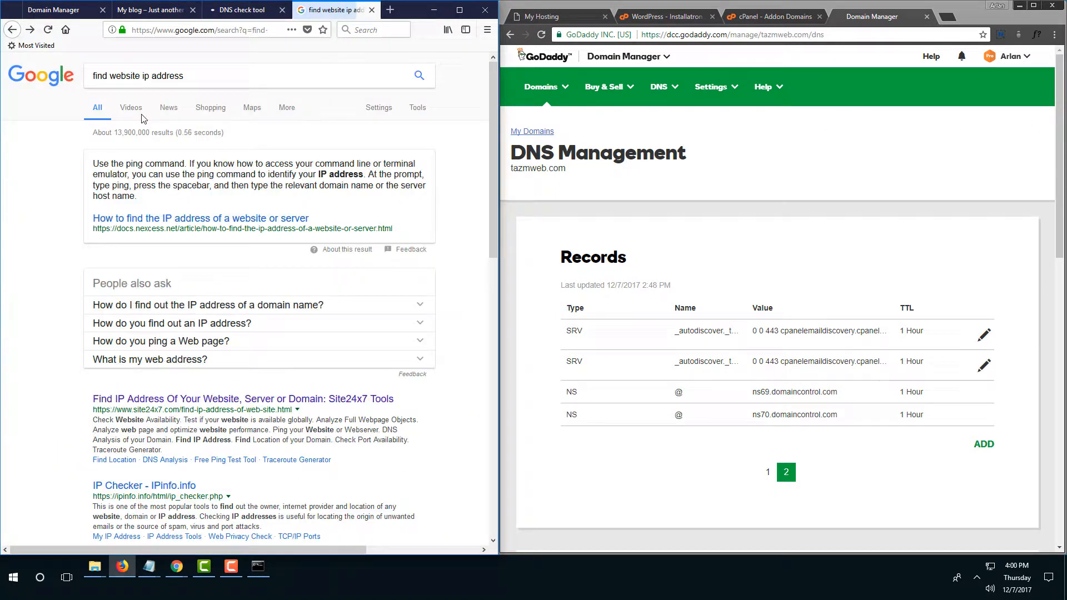
pyautogui.click(228, 401)
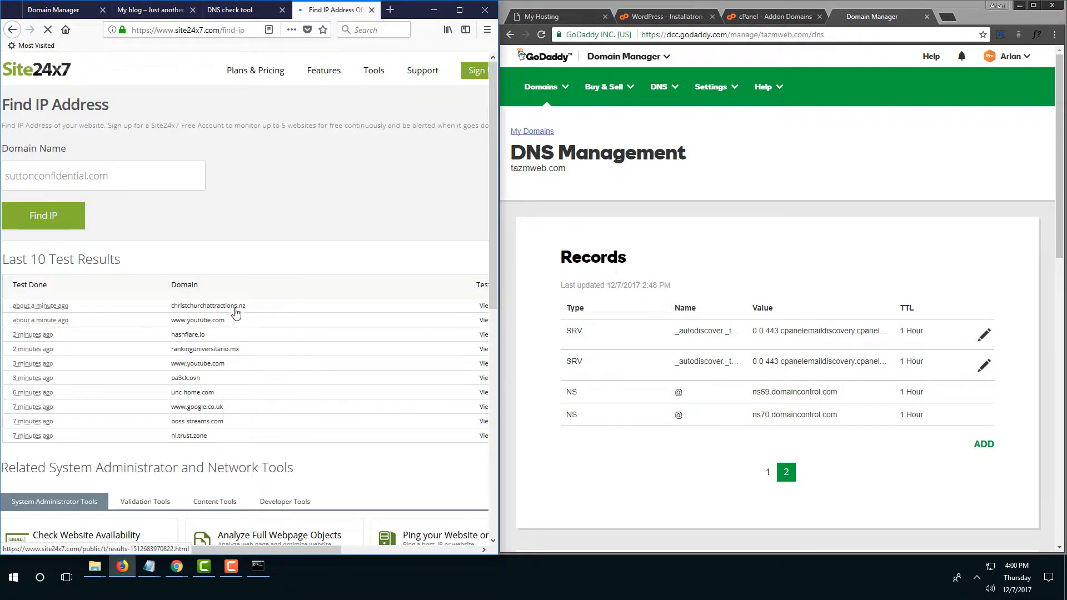
pyautogui.hotkey('alt', 'Tab')
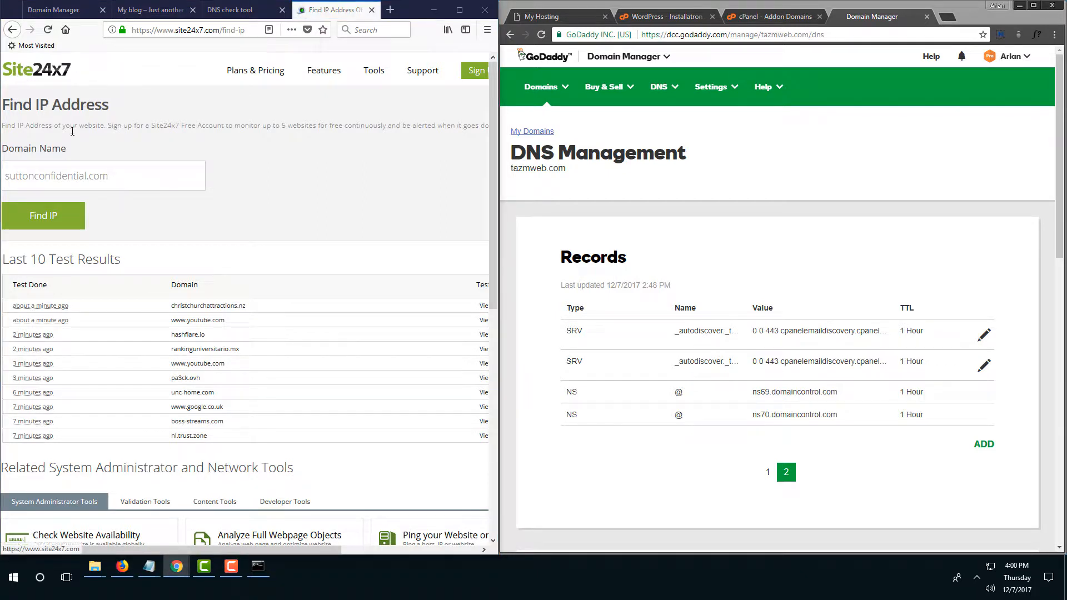
pyautogui.moveTo(135, 176); pyautogui.dragTo(1, 180)
pyautogui.hotkey('ctrl', 'v')
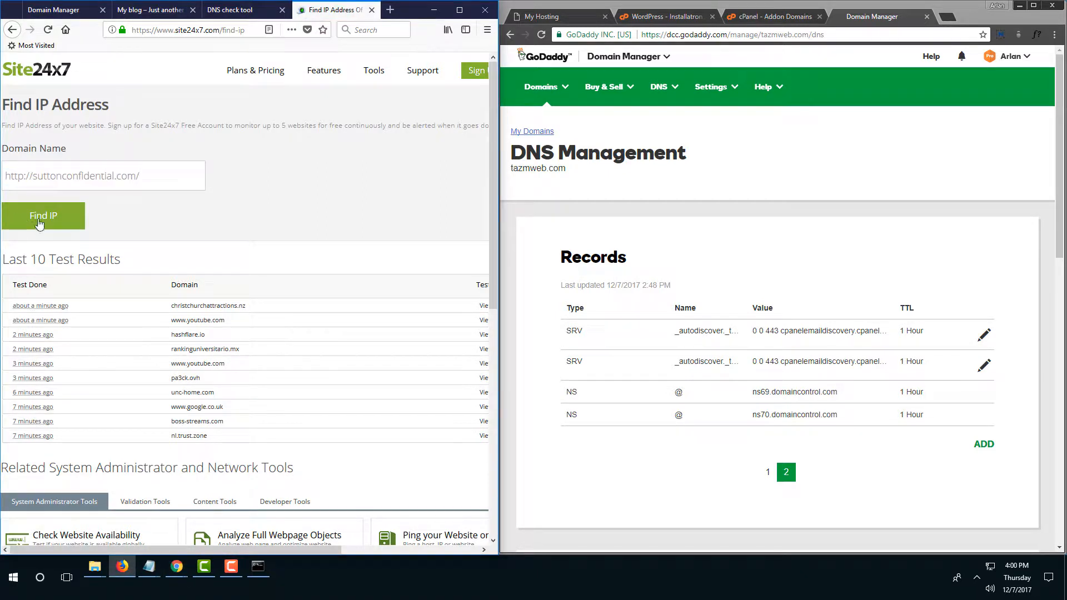
pyautogui.click(72, 217)
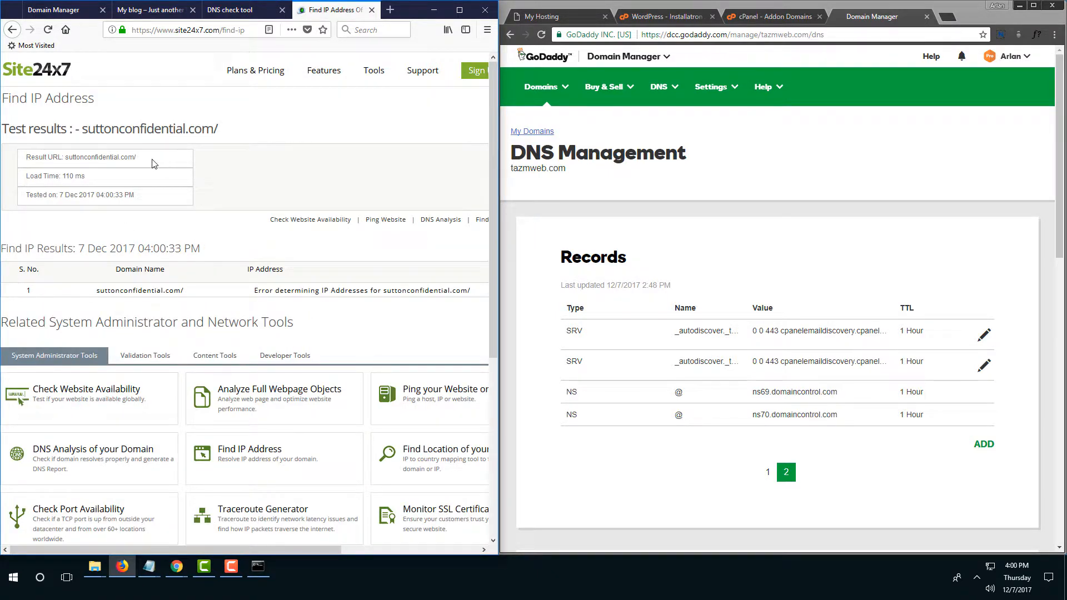
pyautogui.click(12, 30)
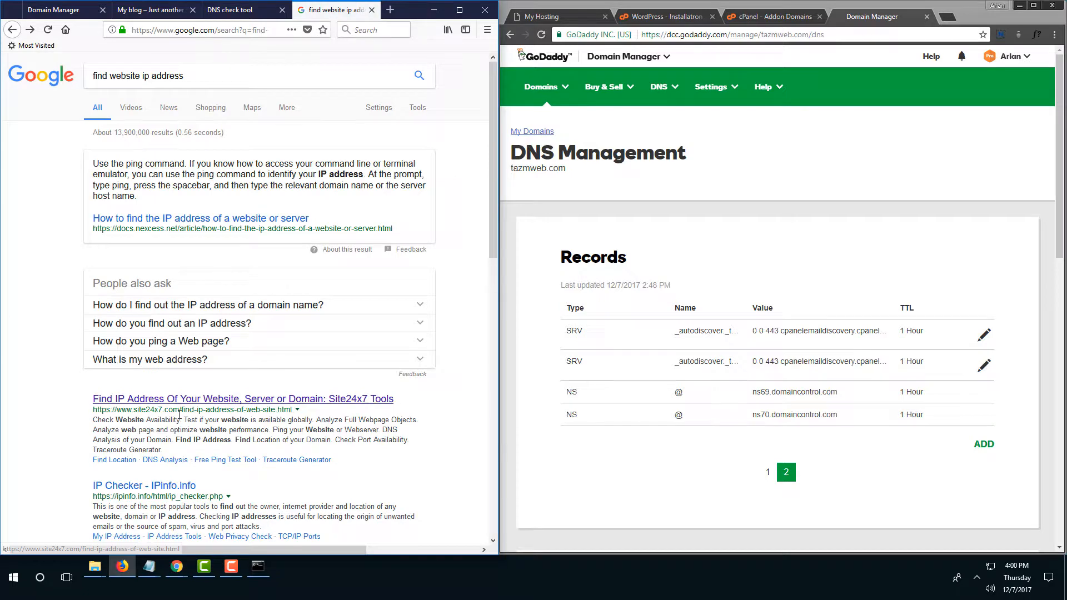
pyautogui.click(179, 399)
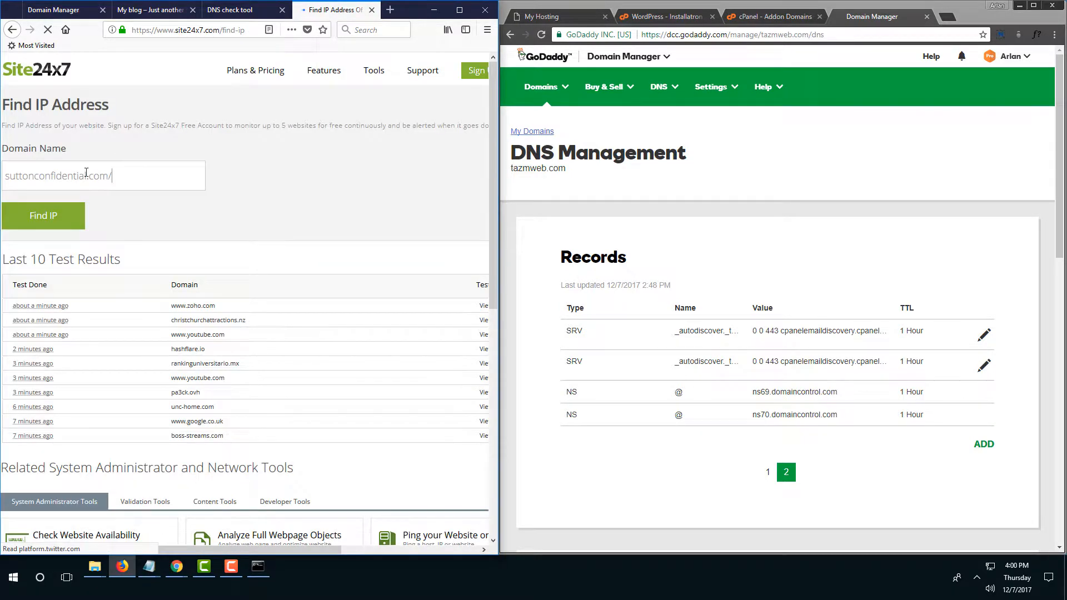
pyautogui.hotkey('ctrl', 'a')
pyautogui.write('http://suttonconfidential.com')
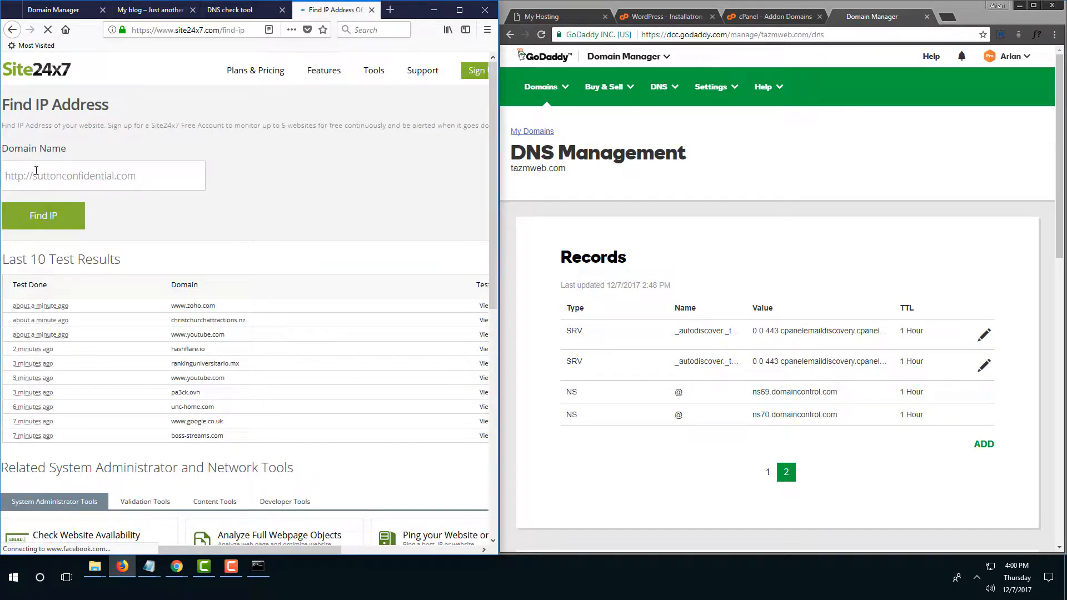
pyautogui.moveTo(34, 177); pyautogui.dragTo(6, 177)
pyautogui.press('BackSpace')
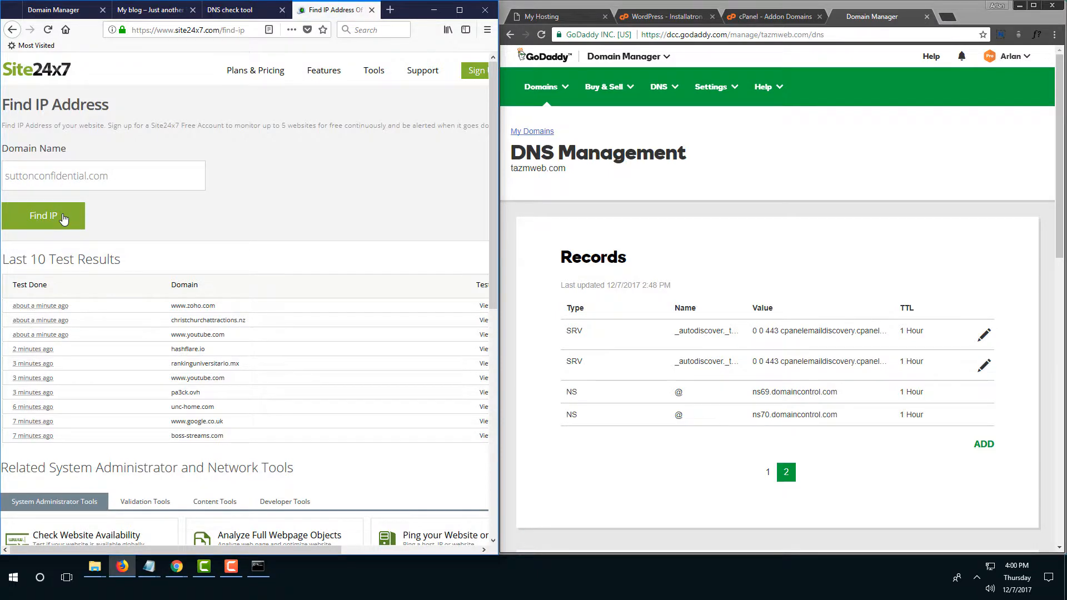
pyautogui.click(64, 217)
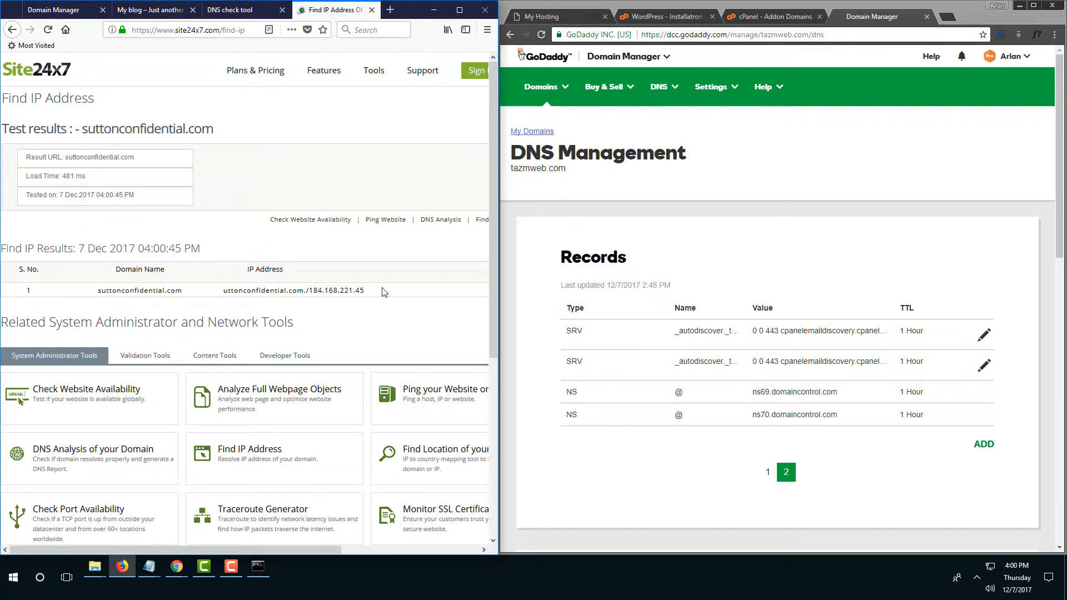
# Check the GoDaddy A record, then ping suttonconfidential.com again in Command Prompt.
pyautogui.click(65, 11)
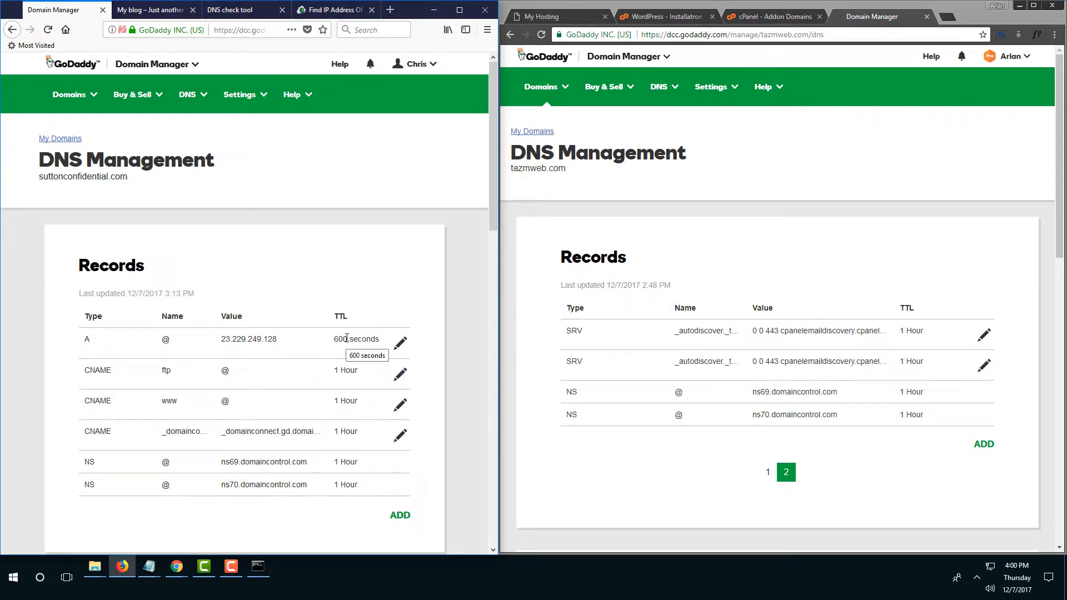
pyautogui.press('super+Tab')
pyautogui.click(738, 279)
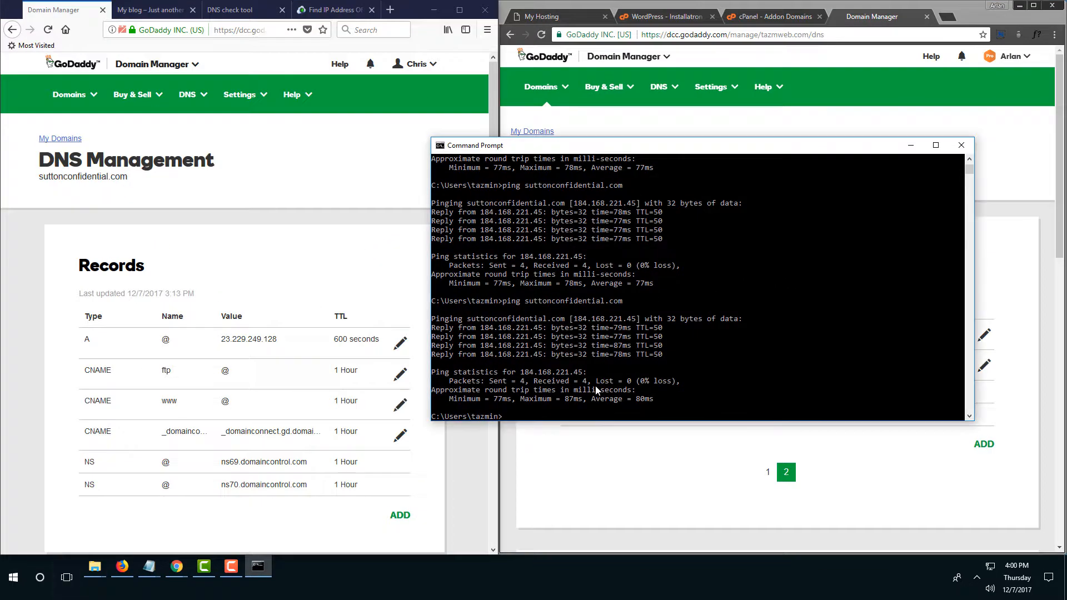
pyautogui.press('Up')
pyautogui.press('Return')
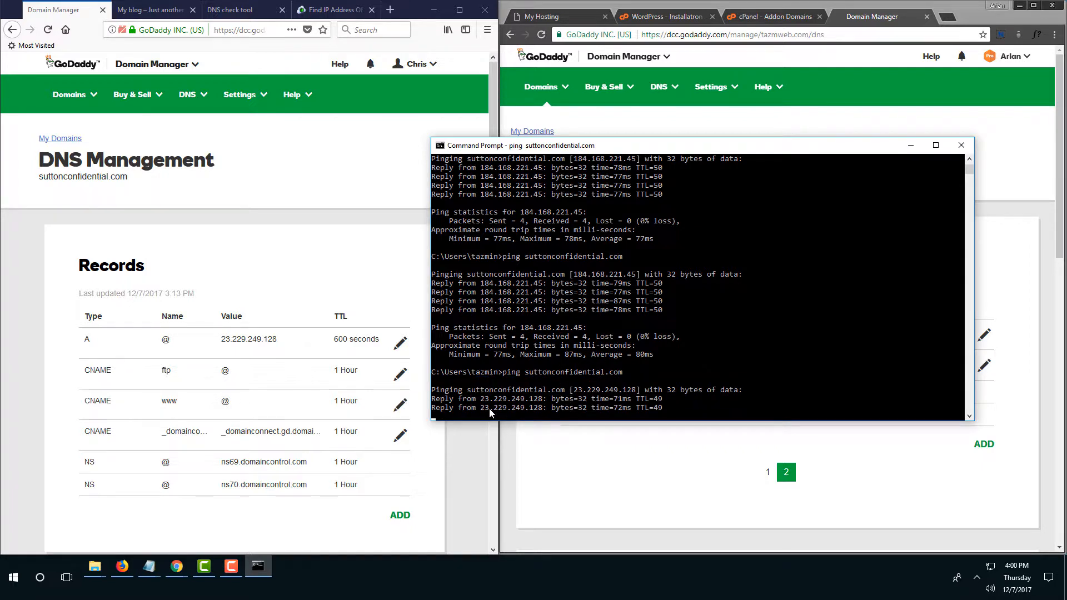
# Recheck the DNS check results and GoDaddy DNS records, then return to the My blog tab.
pyautogui.click(910, 146)
pyautogui.click(232, 12)
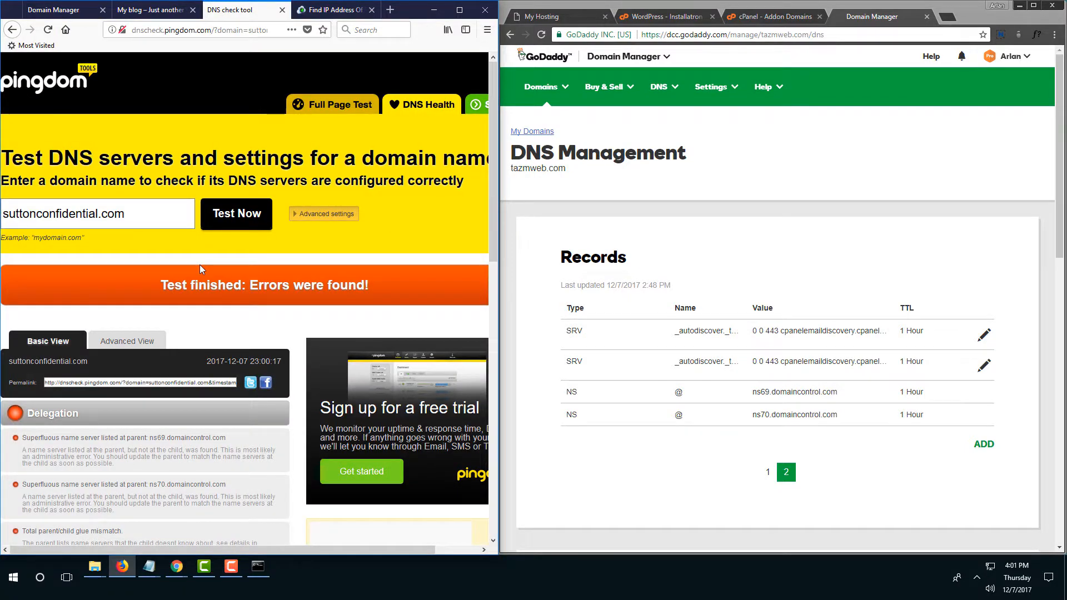
pyautogui.scroll(-6, 201, 269)
pyautogui.scroll(7, 199, 265)
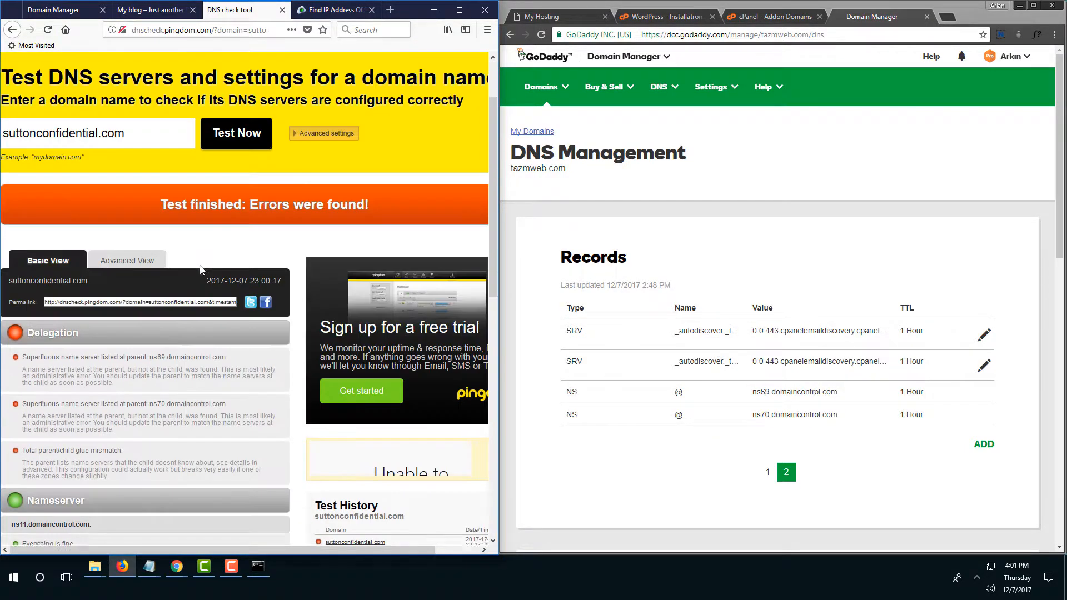
pyautogui.click(64, 12)
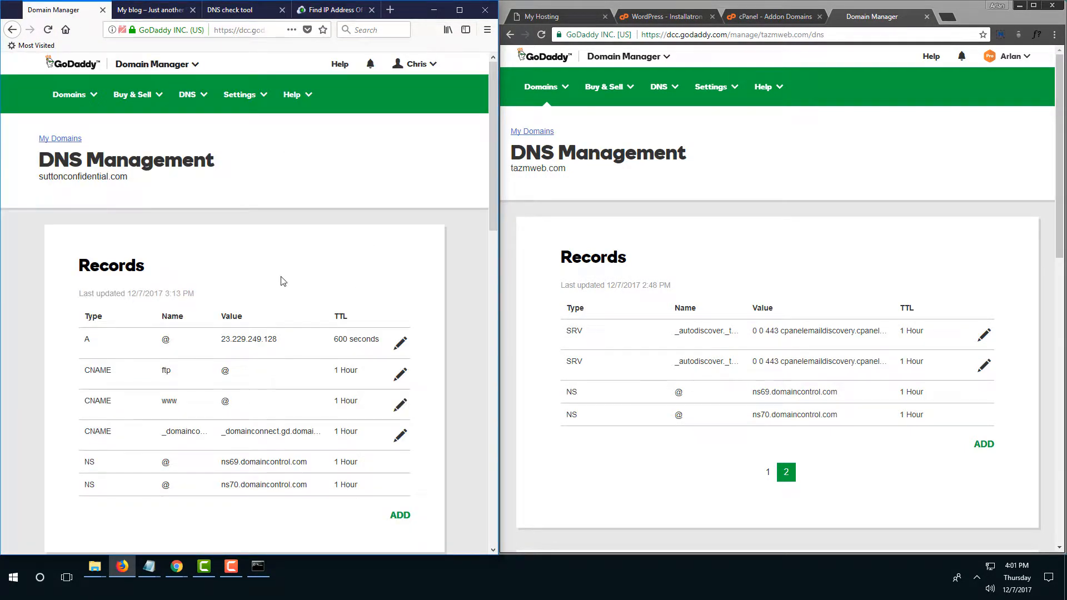
pyautogui.scroll(-6, 283, 280)
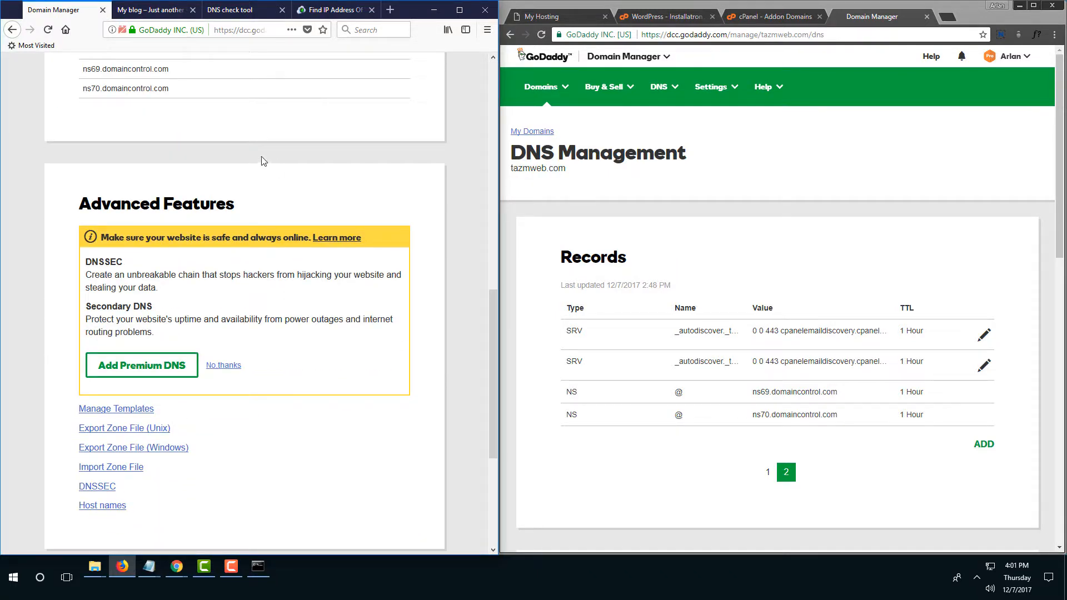
pyautogui.scroll(4, 262, 162)
pyautogui.click(163, 13)
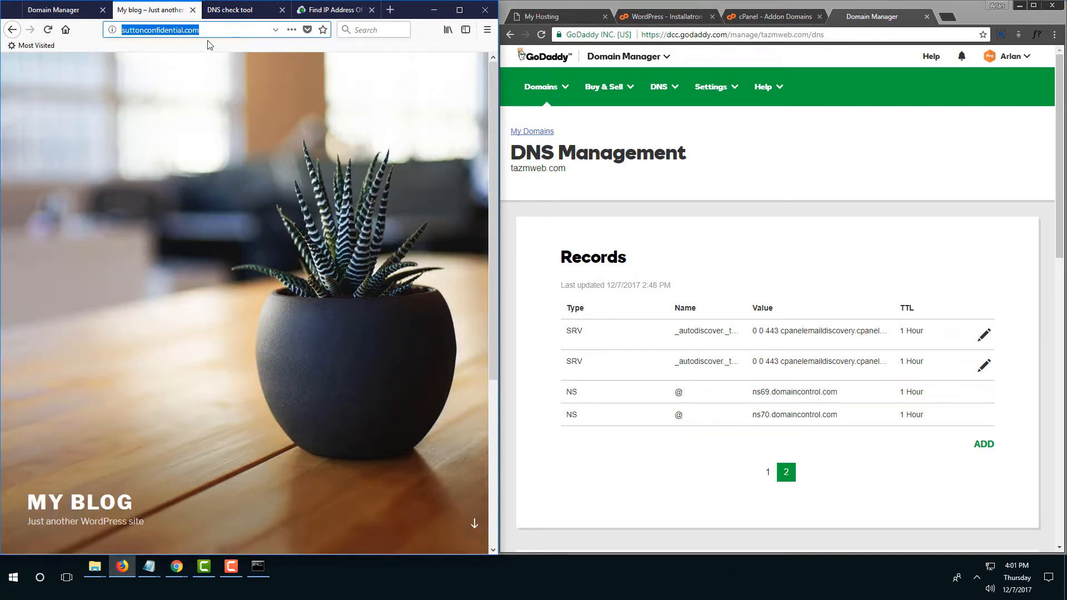
pyautogui.scroll(-3, 253, 288)
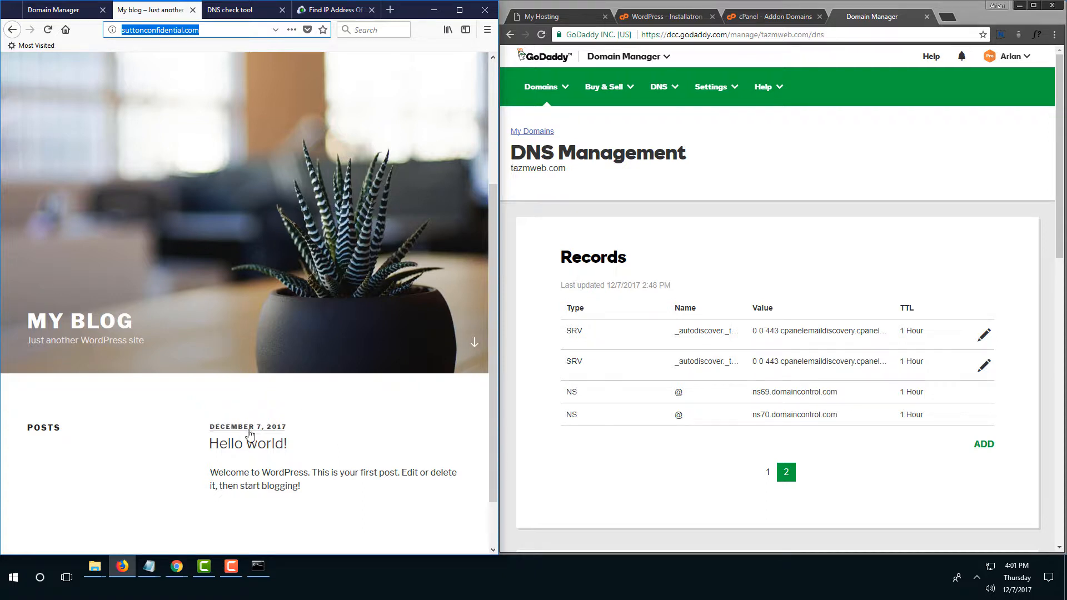
pyautogui.click(218, 32)
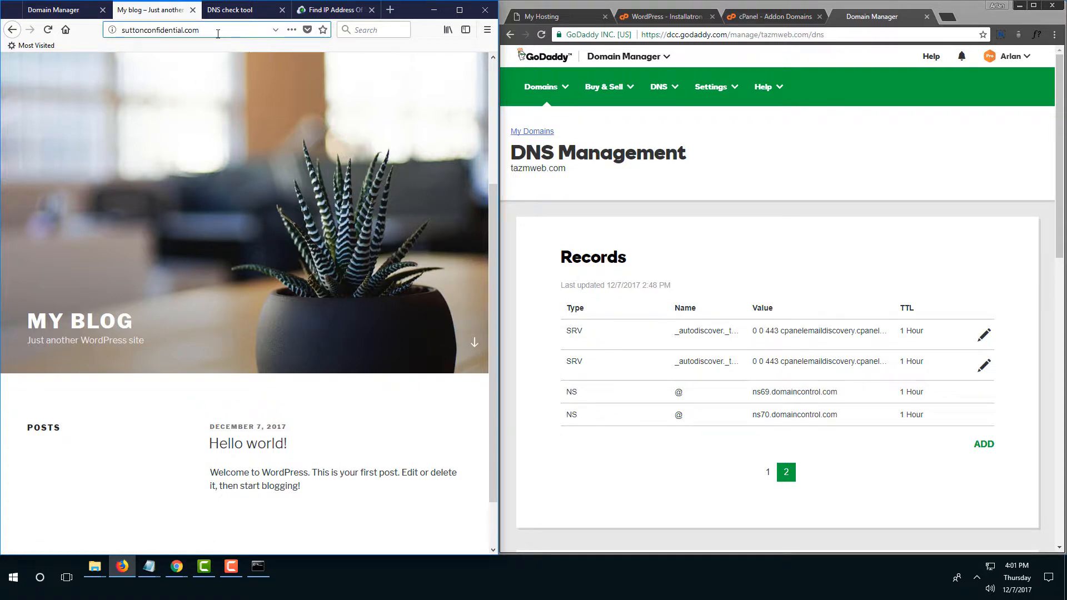
pyautogui.hotkey('ctrl', 'a')
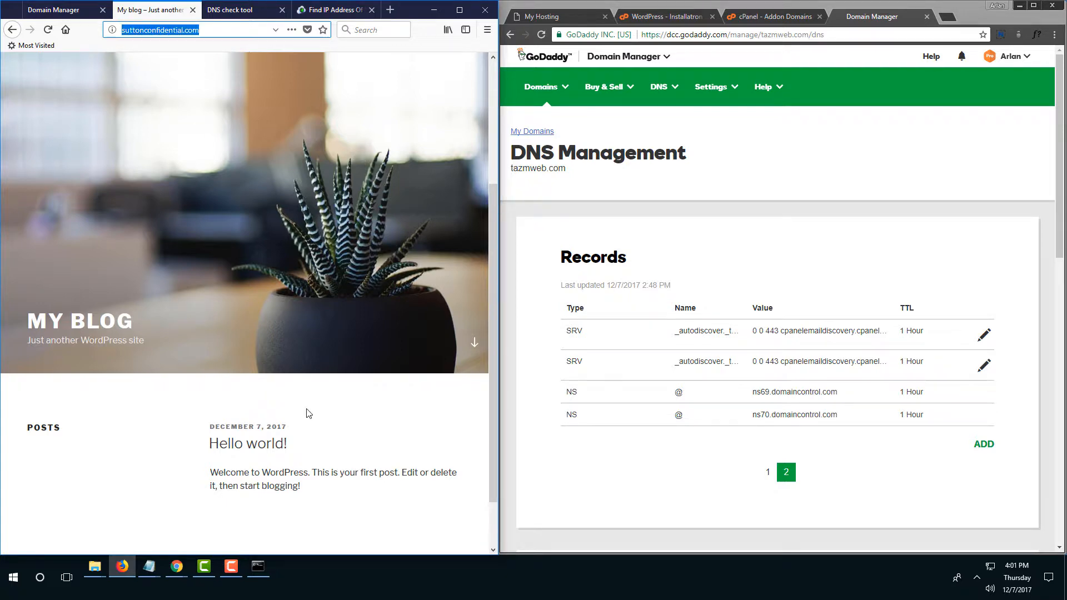
pyautogui.click(267, 448)
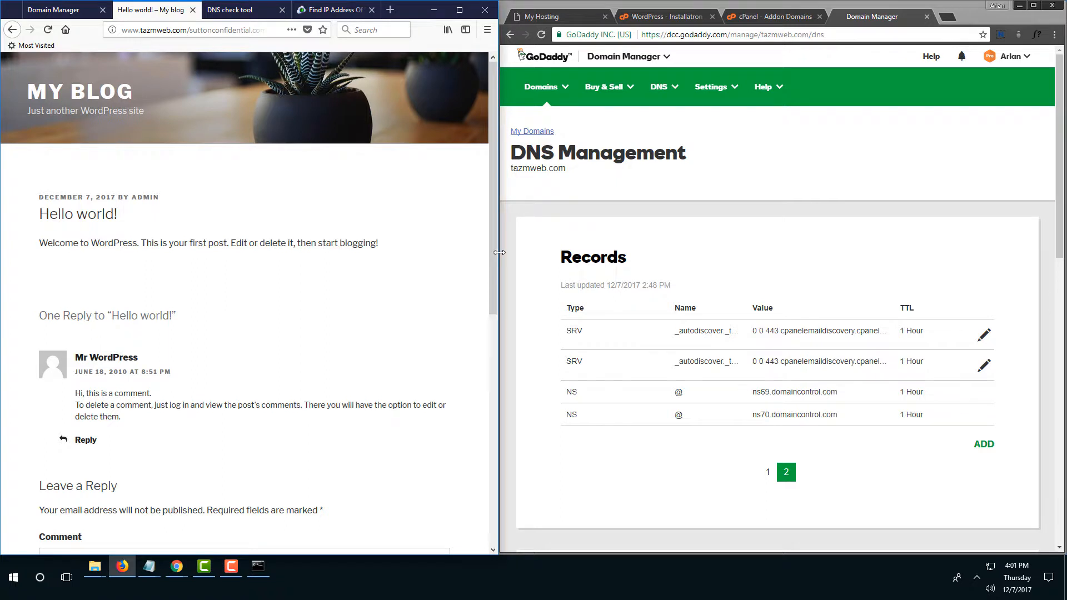
pyautogui.moveTo(498, 252); pyautogui.dragTo(539, 252)
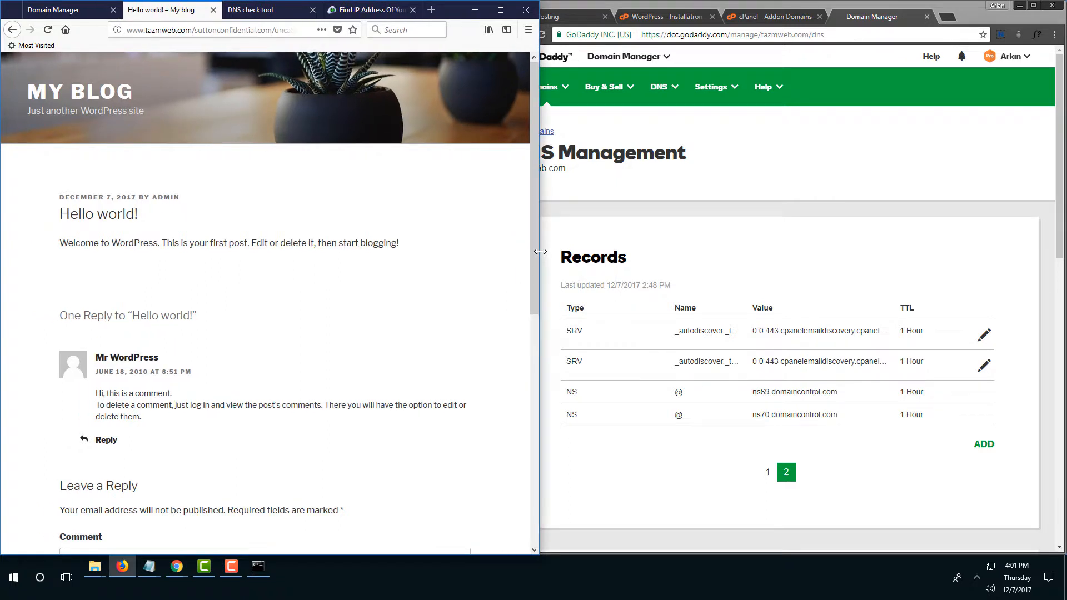
pyautogui.click(260, 32)
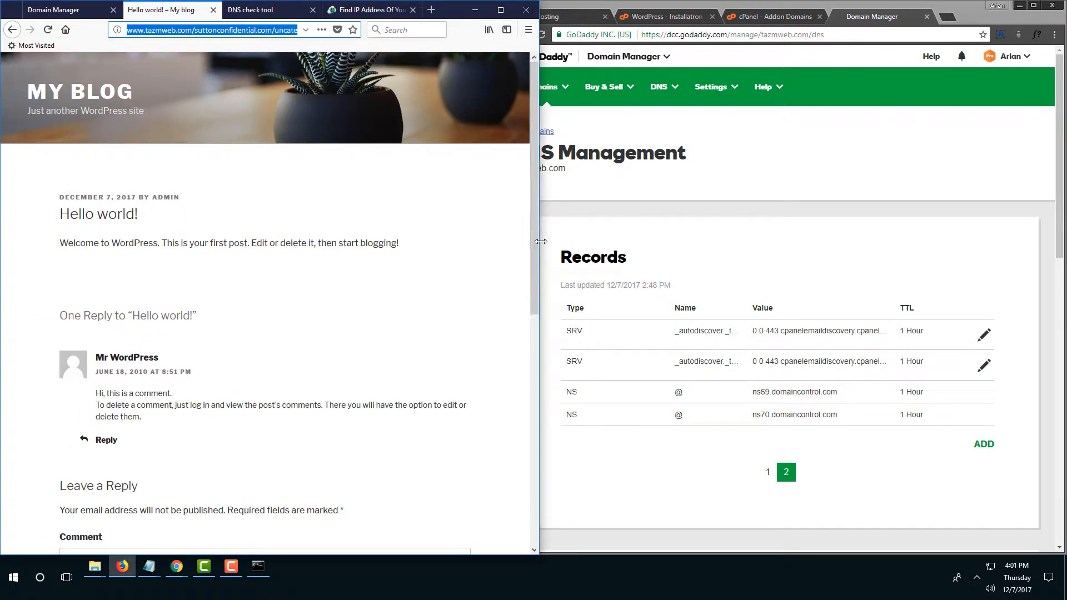
pyautogui.moveTo(539, 253); pyautogui.dragTo(959, 285)
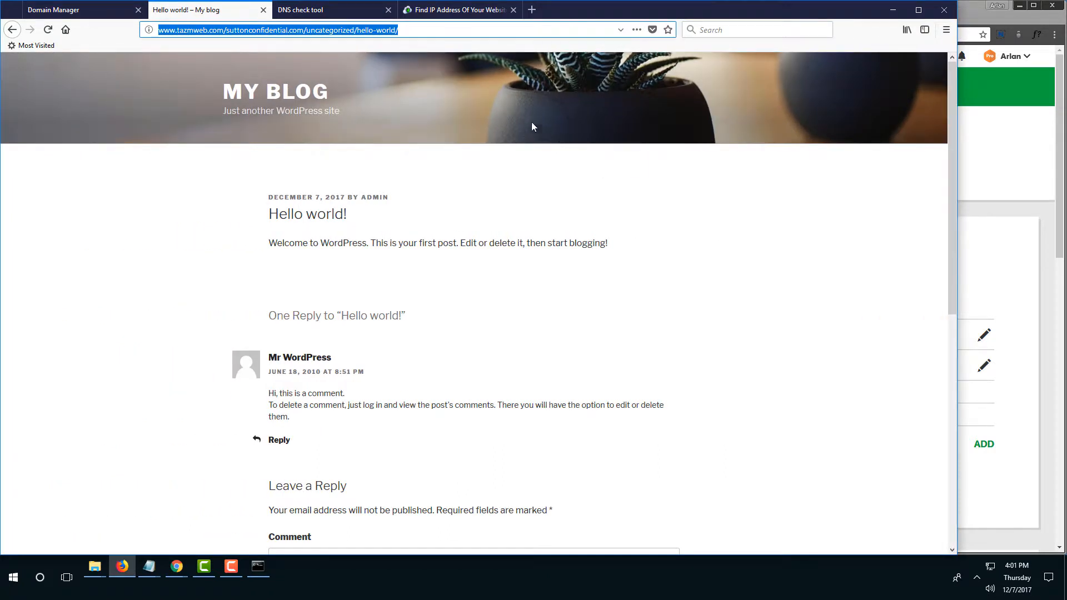
pyautogui.click(413, 33)
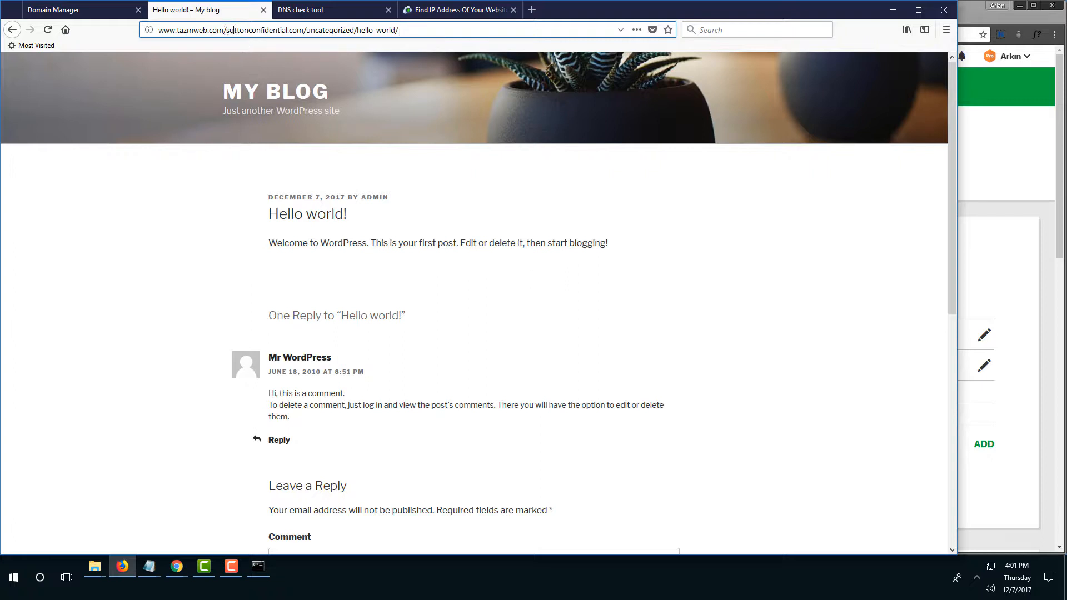
pyautogui.moveTo(227, 31); pyautogui.dragTo(147, 30)
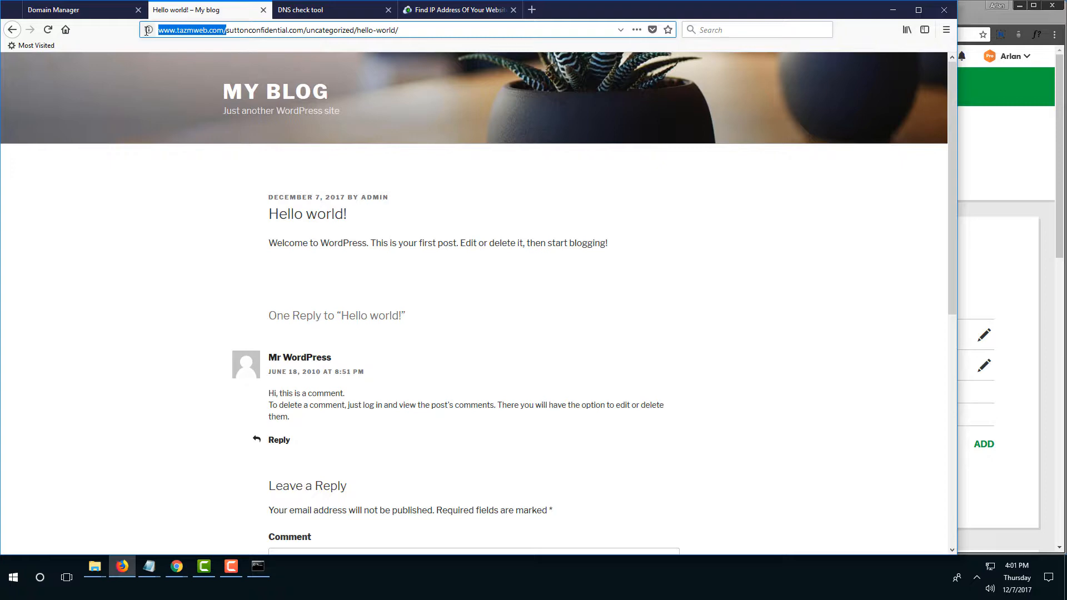
pyautogui.moveTo(958, 260); pyautogui.dragTo(496, 208)
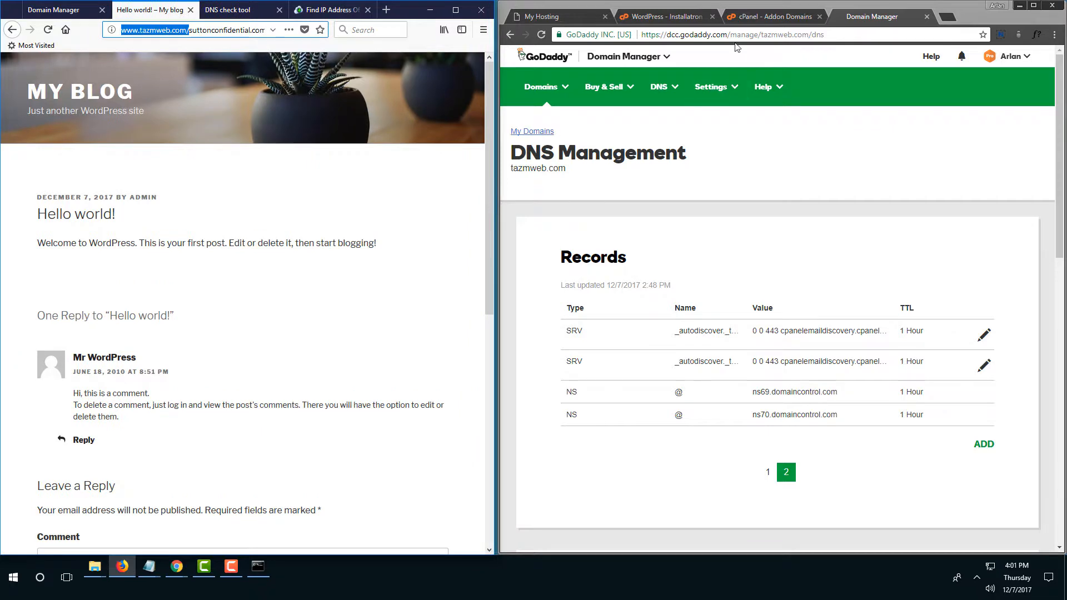
pyautogui.click(689, 22)
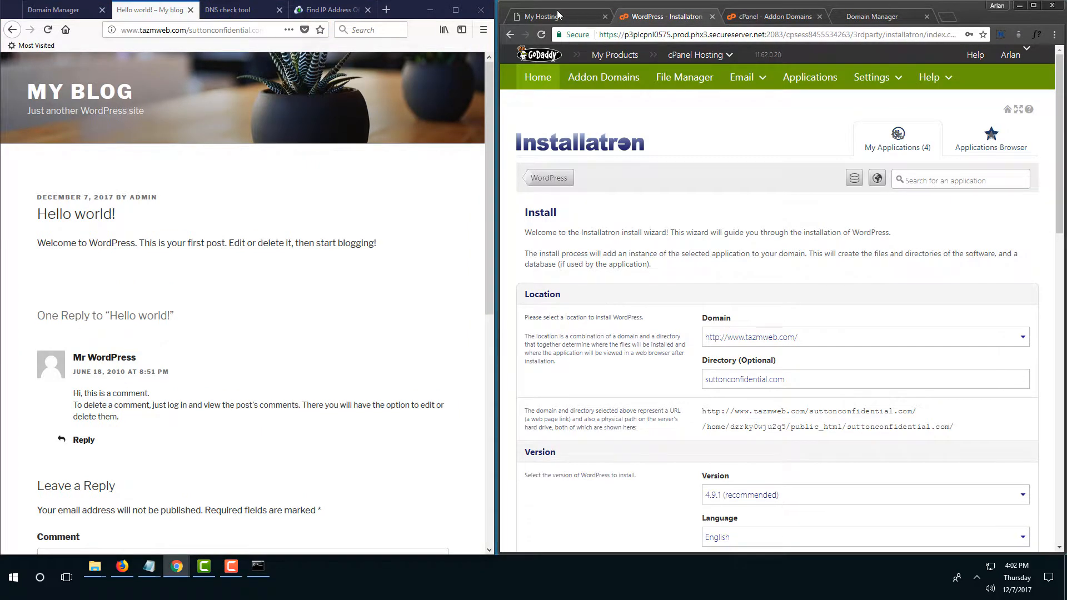
# Check the cPanel Addon Domains confirmation page.
pyautogui.click(558, 15)
pyautogui.click(789, 21)
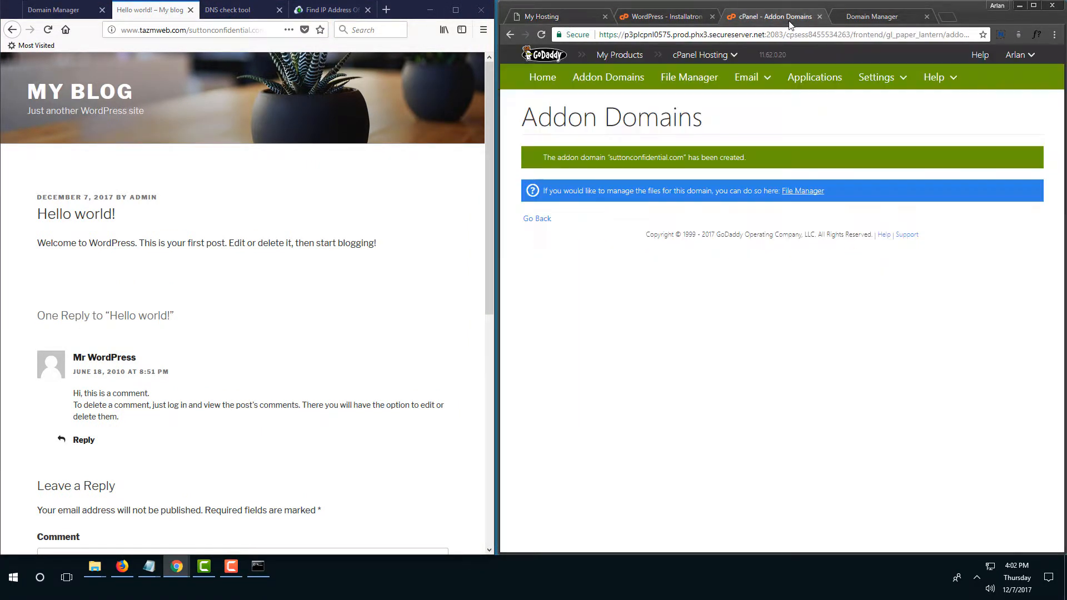
pyautogui.hotkey('ctrl', 'Tab')
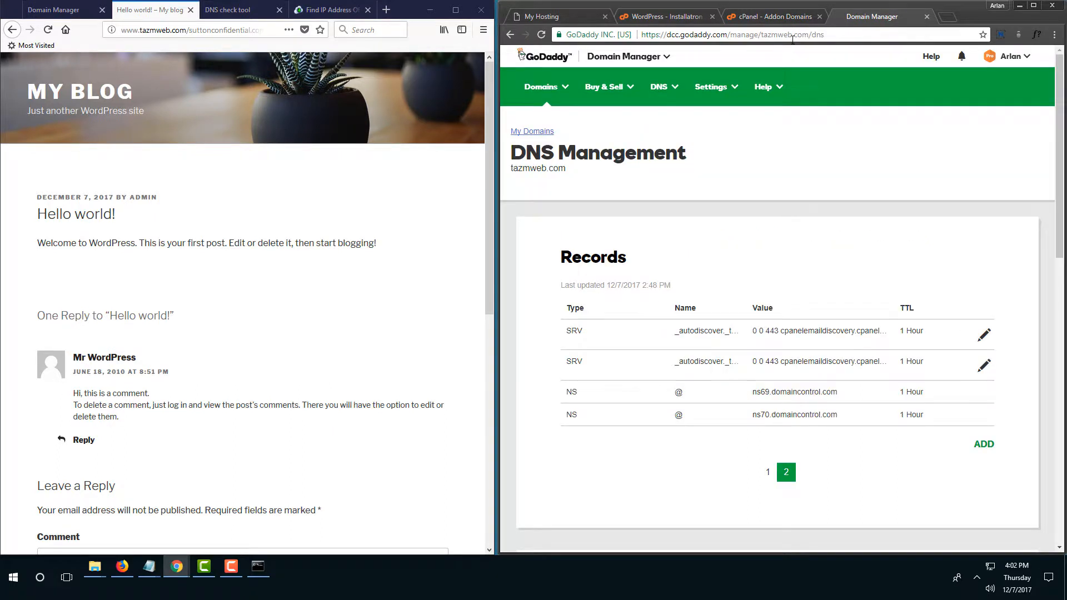
# Load tazmweb.com/suttonconfidential.com/wp-admin in Chrome from the copied post address.
pyautogui.click(208, 30)
pyautogui.click(208, 30)
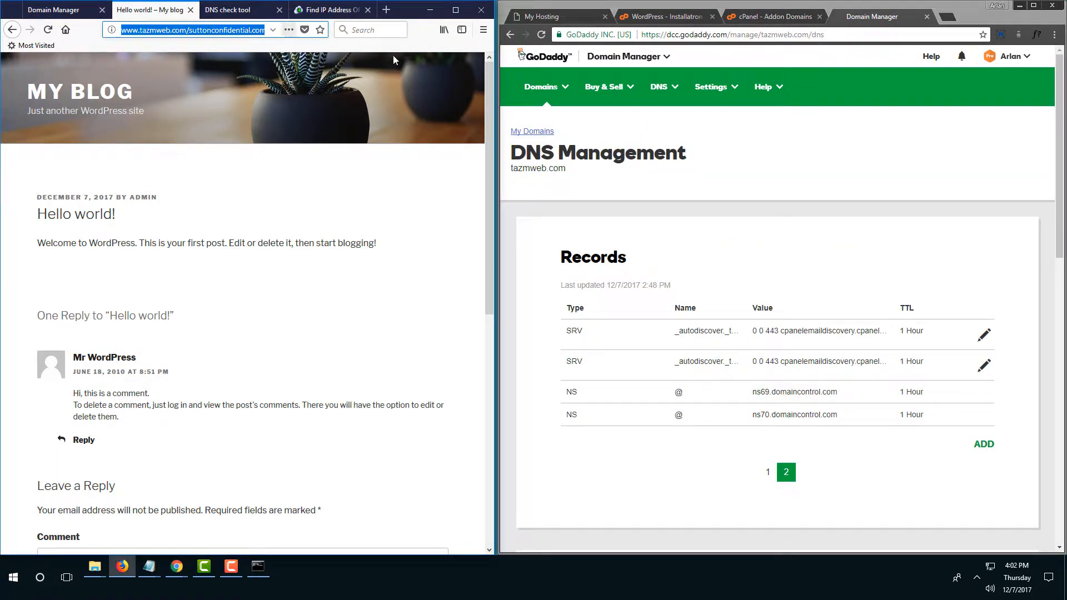
pyautogui.click(865, 33)
pyautogui.write('http://www.tazmweb.com/suttonconfidential.com/uncategorized/hello-world/')
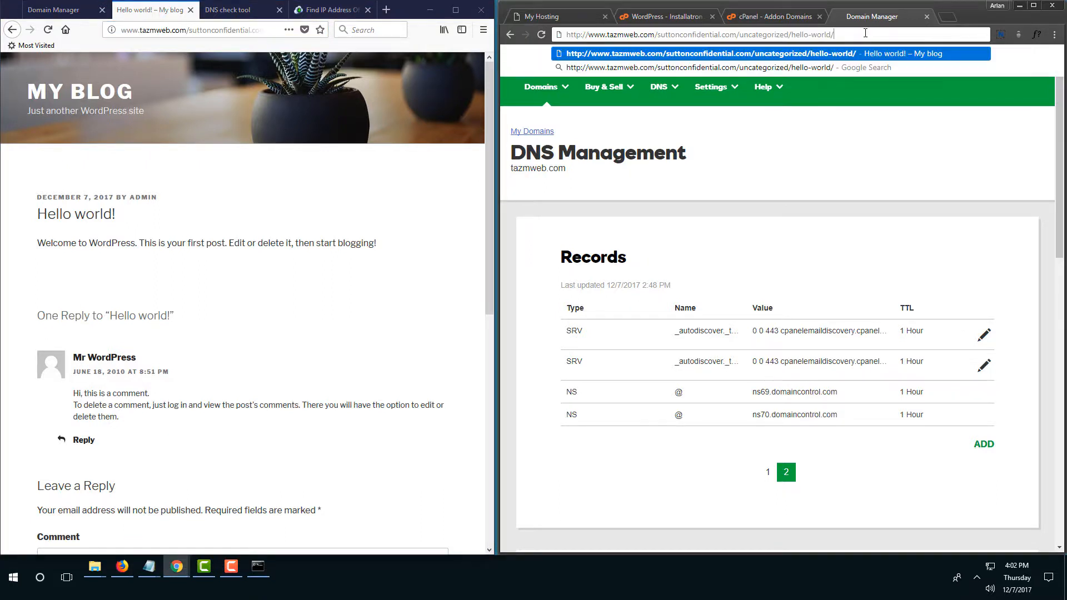
pyautogui.press('BackSpace')
pyautogui.press('BackSpace')
pyautogui.press('BackSpace')
pyautogui.press('BackSpace')
pyautogui.press('BackSpace')
pyautogui.press('BackSpace')
pyautogui.press('BackSpace')
pyautogui.press('BackSpace')
pyautogui.press('BackSpace')
pyautogui.press('BackSpace')
pyautogui.press('BackSpace')
pyautogui.press('BackSpace')
pyautogui.press('BackSpace')
pyautogui.press('BackSpace')
pyautogui.press('BackSpace')
pyautogui.press('BackSpace')
pyautogui.press('BackSpace')
pyautogui.press('BackSpace')
pyautogui.press('BackSpace')
pyautogui.press('BackSpace')
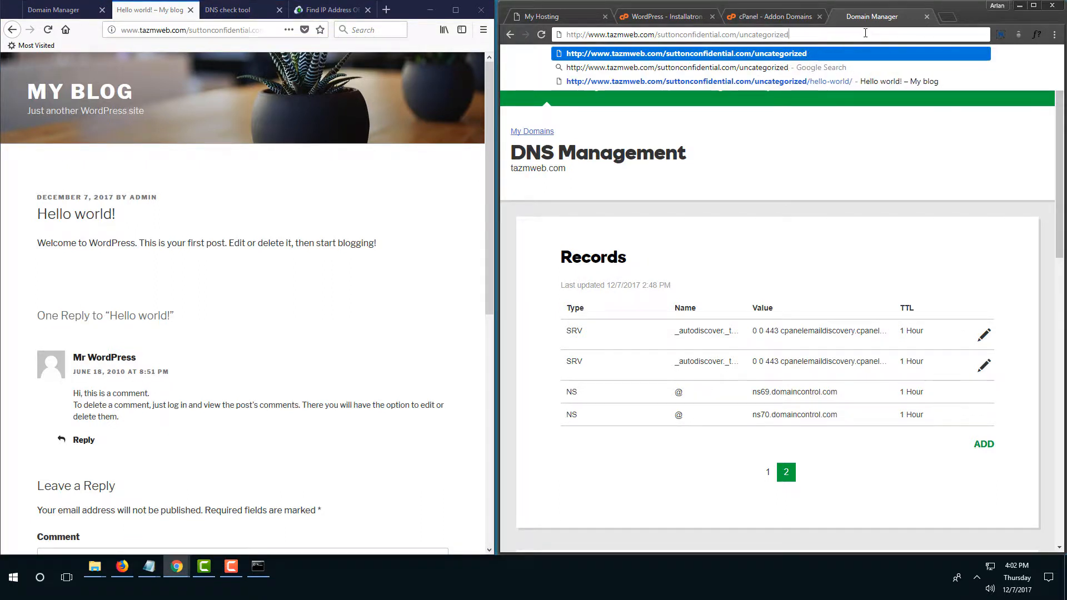
pyautogui.press('BackSpace')
pyautogui.press('BackSpace')
pyautogui.press('BackSpace')
pyautogui.press('BackSpace')
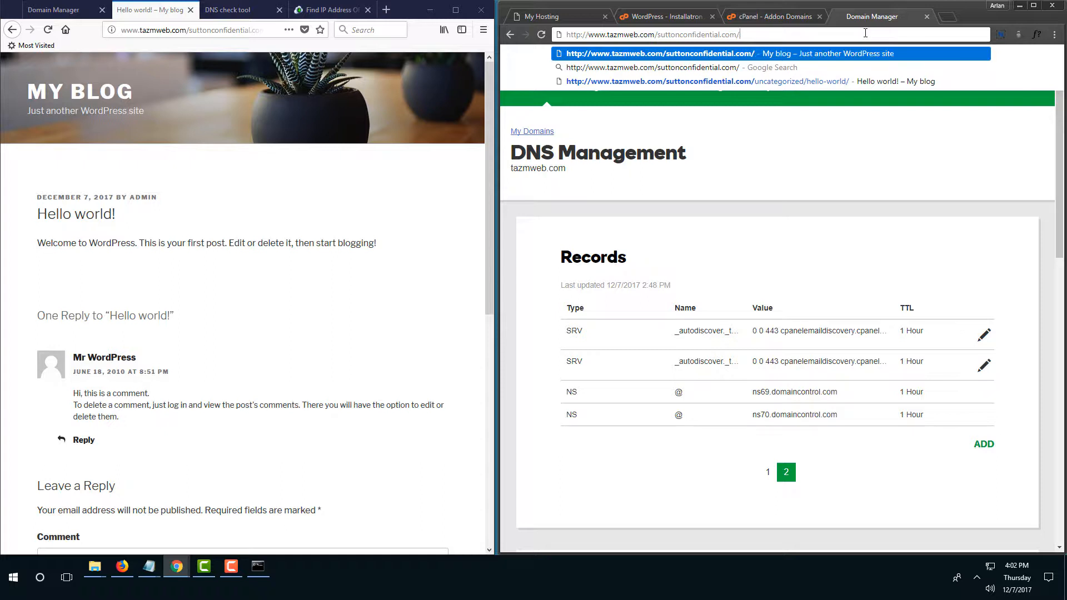
pyautogui.write('w')
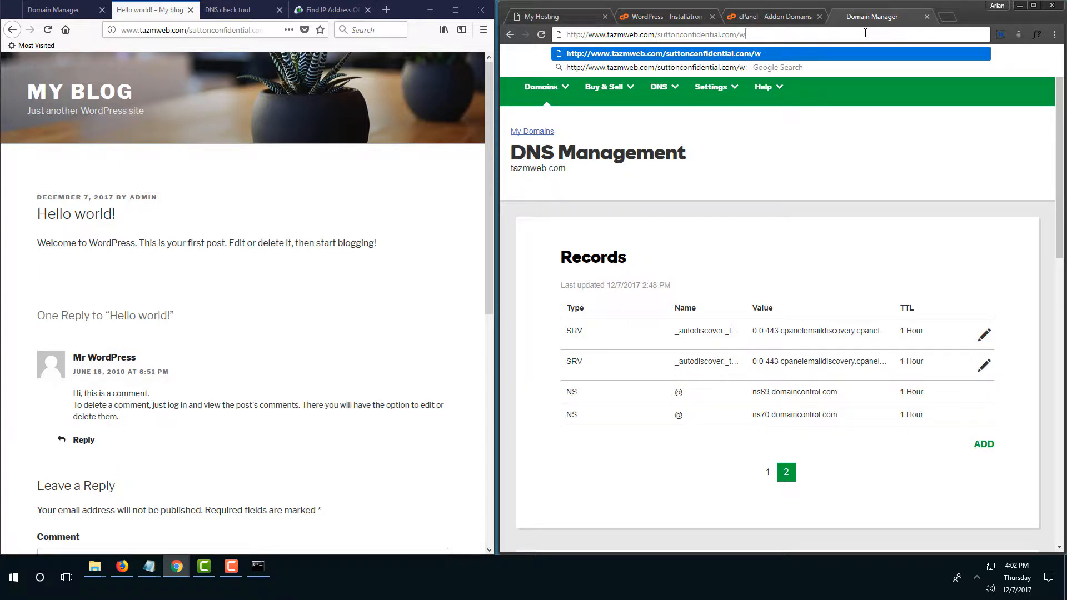
pyautogui.write('p-admin')
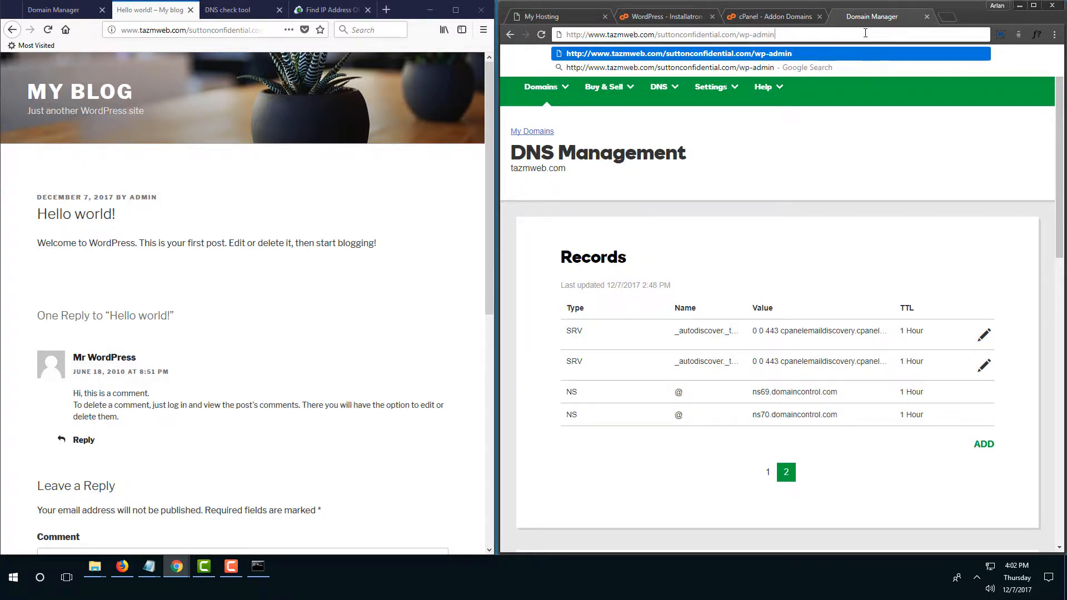
pyautogui.press('Return')
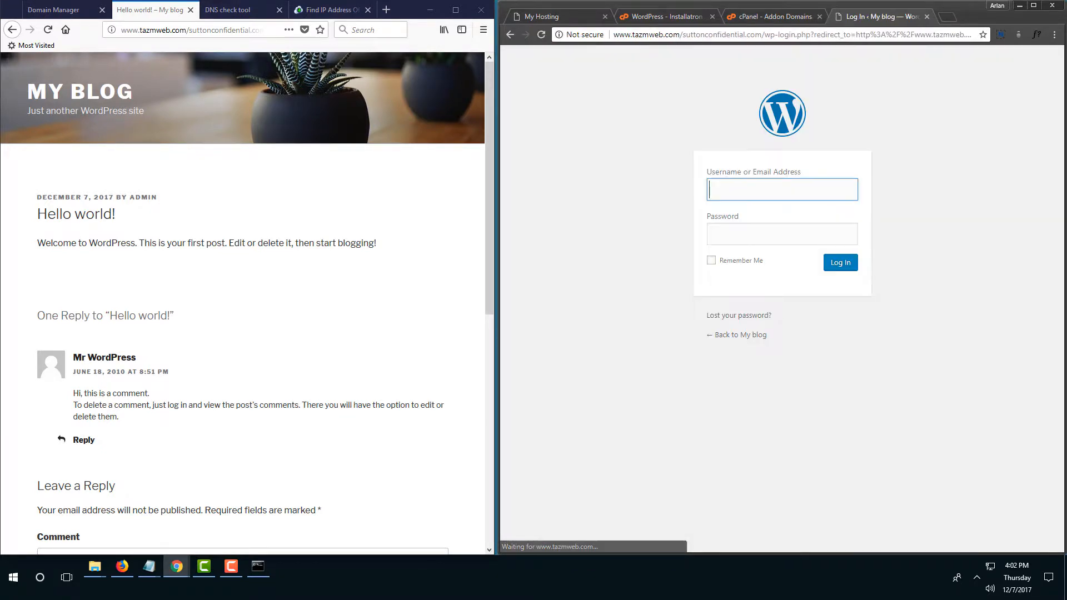
# Log in with the admin username and password pasted from Notepad, then decline the Quick Start Wizard.
pyautogui.press('super+Tab')
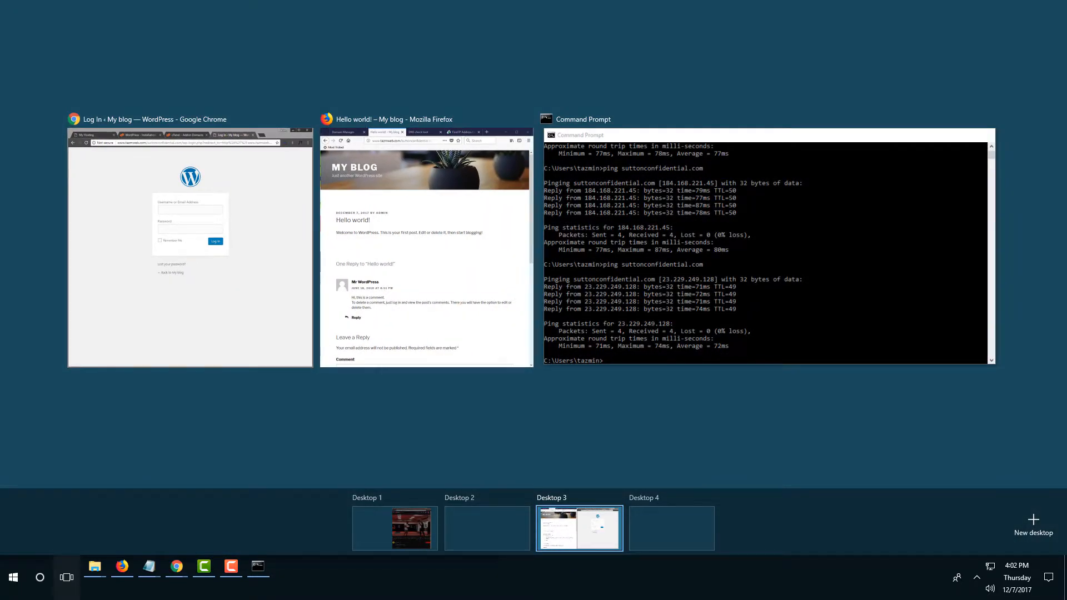
pyautogui.press('Escape')
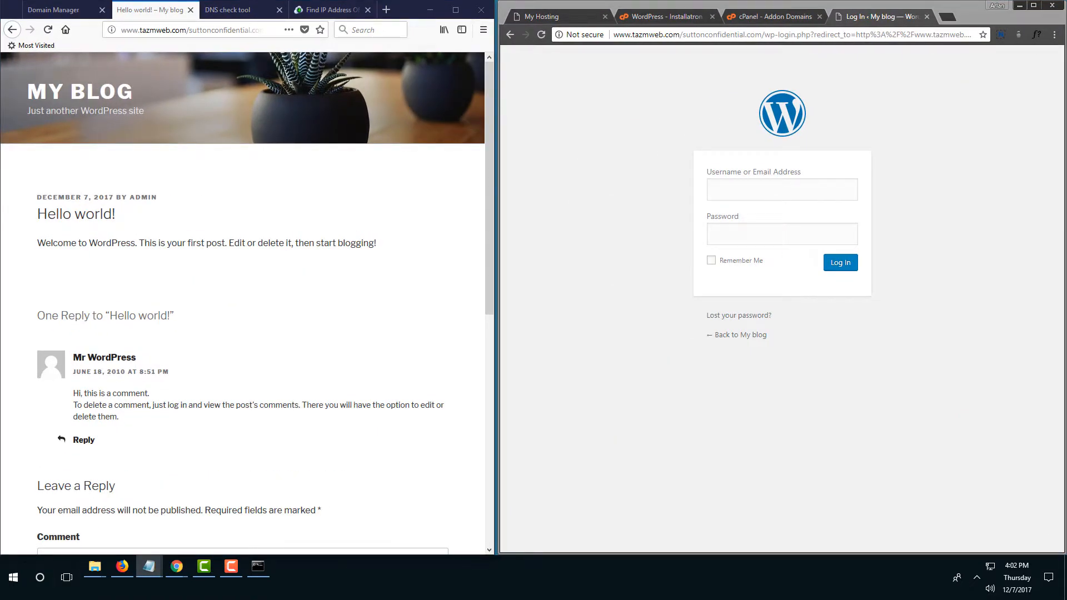
pyautogui.click(765, 180)
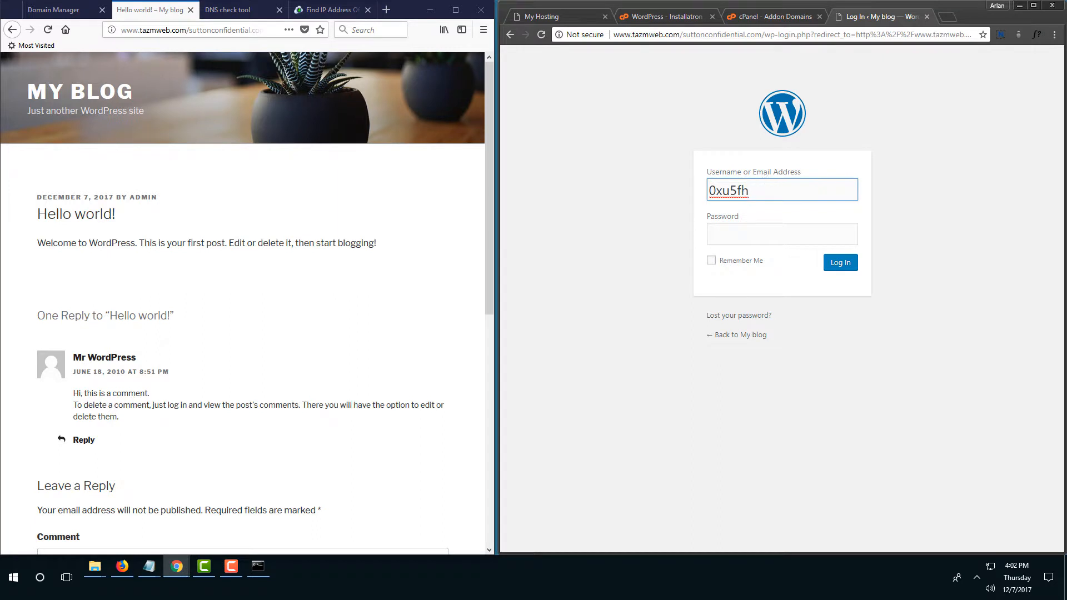
pyautogui.hotkey('alt', 'Tab')
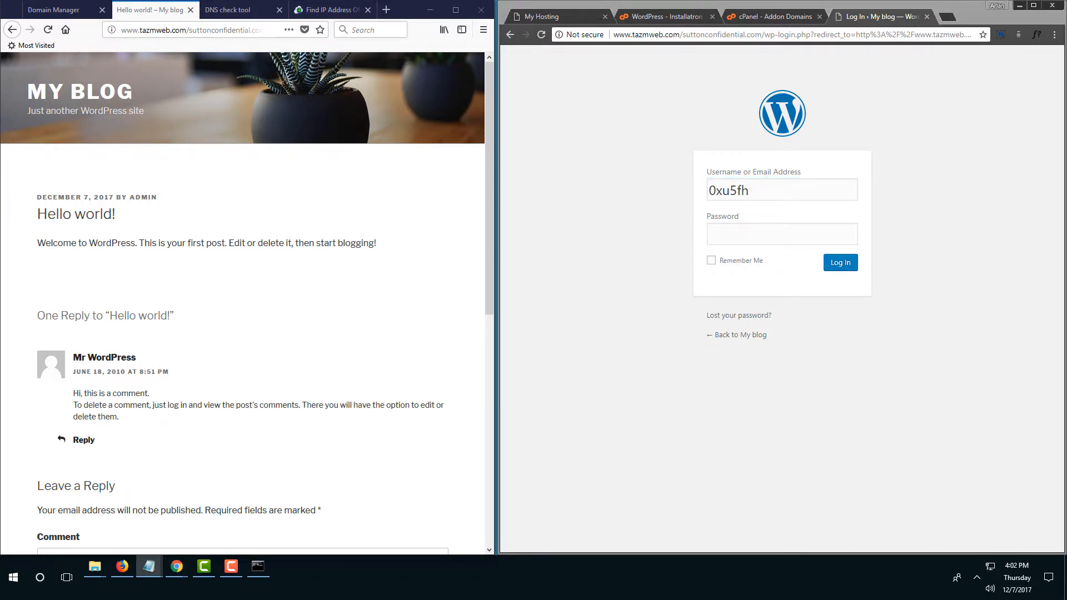
pyautogui.click(748, 234)
pyautogui.hotkey('ctrl', 'v')
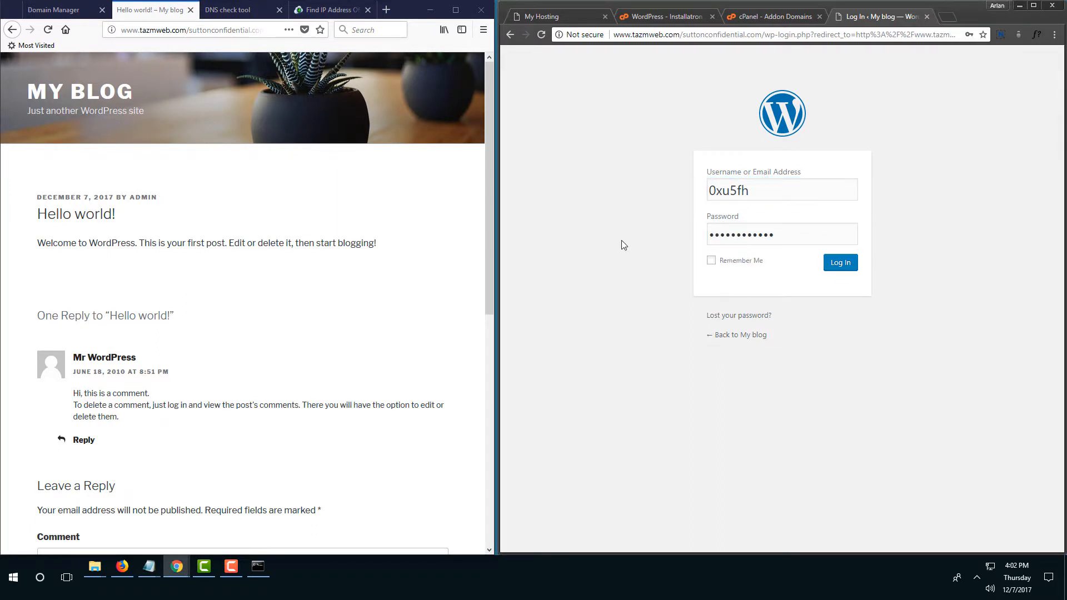
pyautogui.click(840, 263)
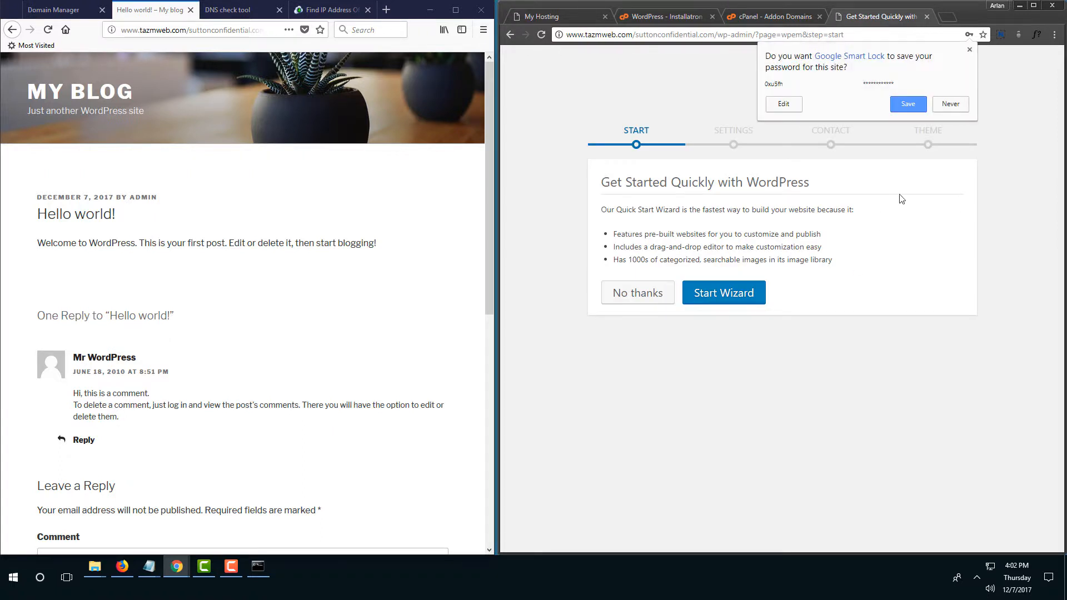
pyautogui.click(655, 299)
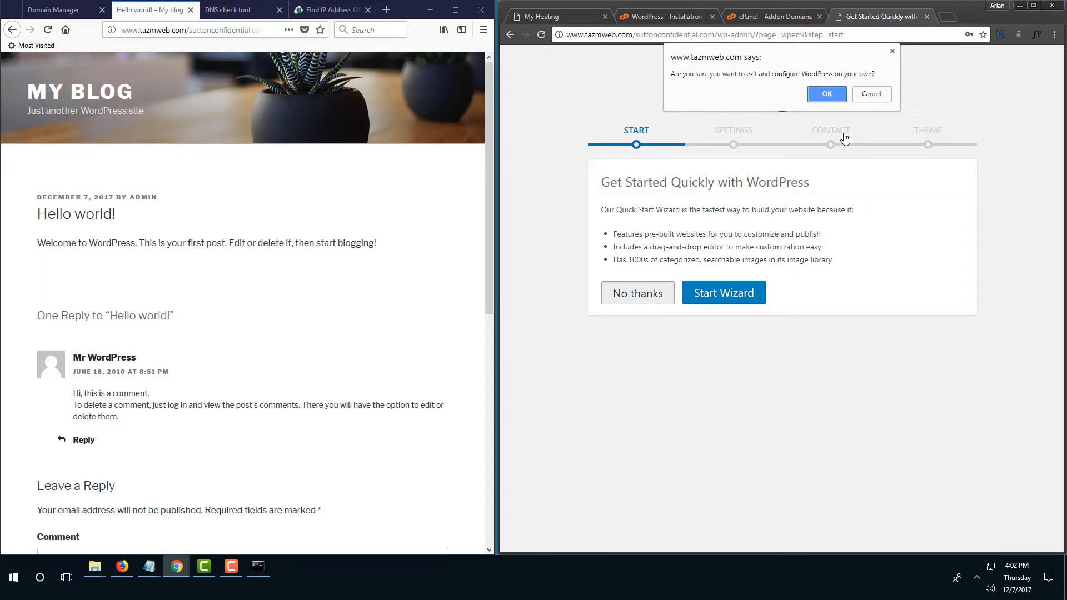
pyautogui.click(830, 100)
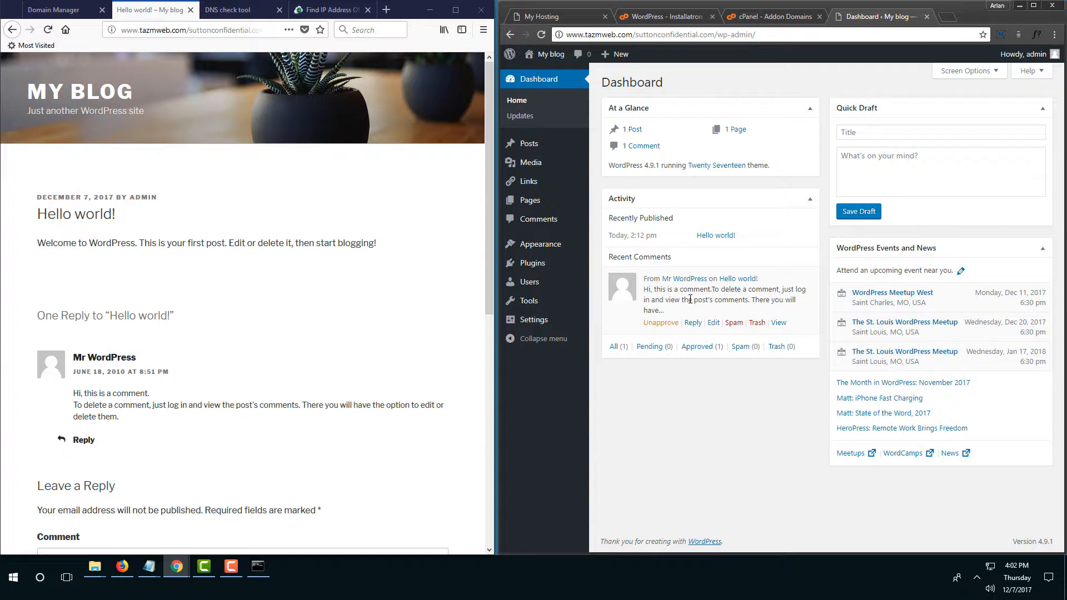
# Look over the Installatron install and cPanel Addon Domains pages, then go to cPanel home.
pyautogui.moveTo(550, 321)
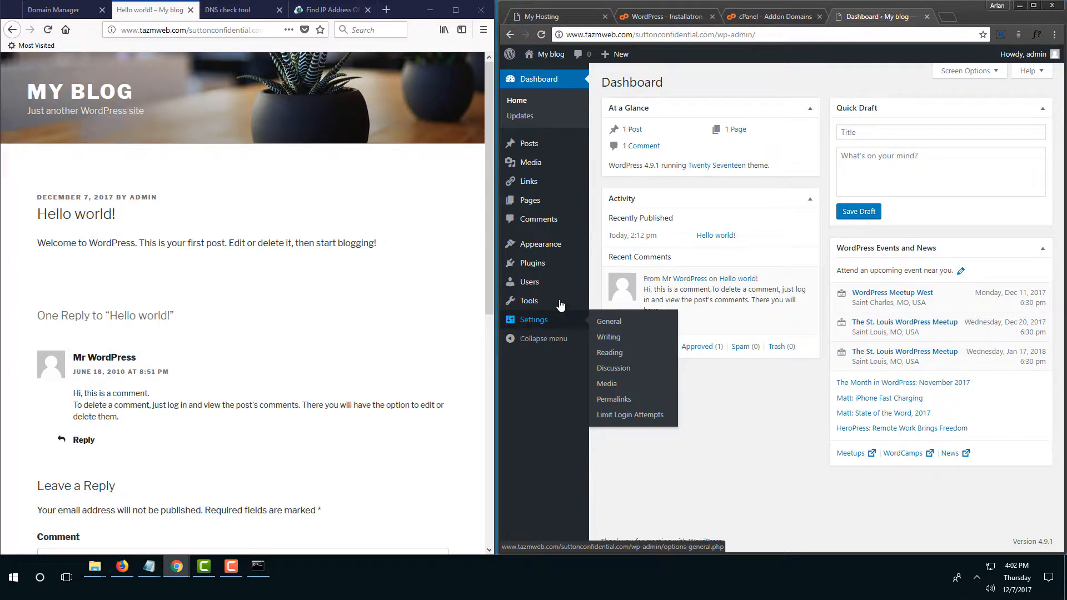
pyautogui.click(665, 16)
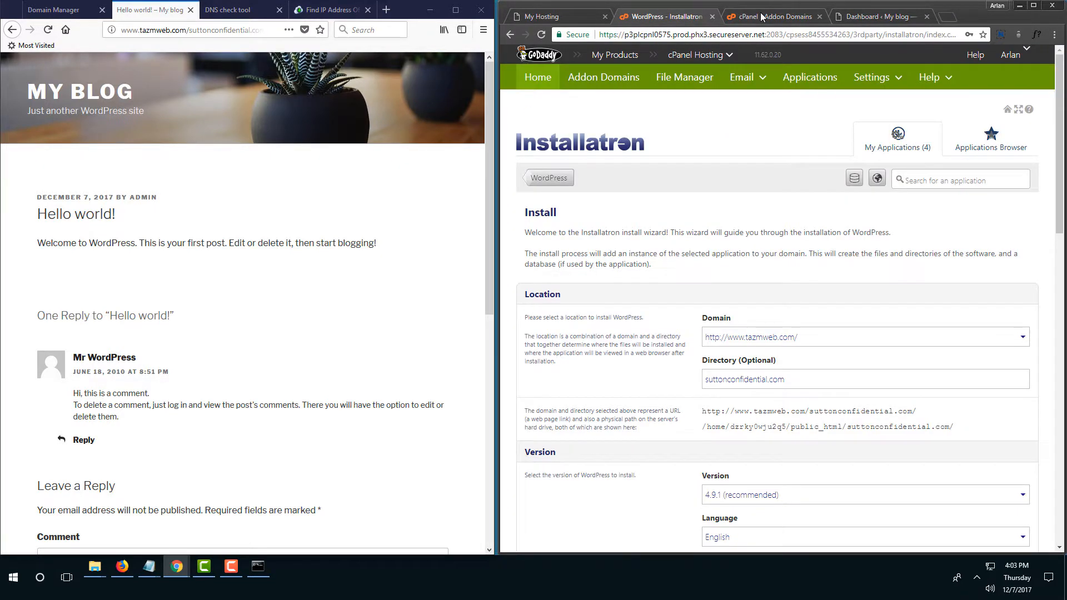
pyautogui.click(766, 16)
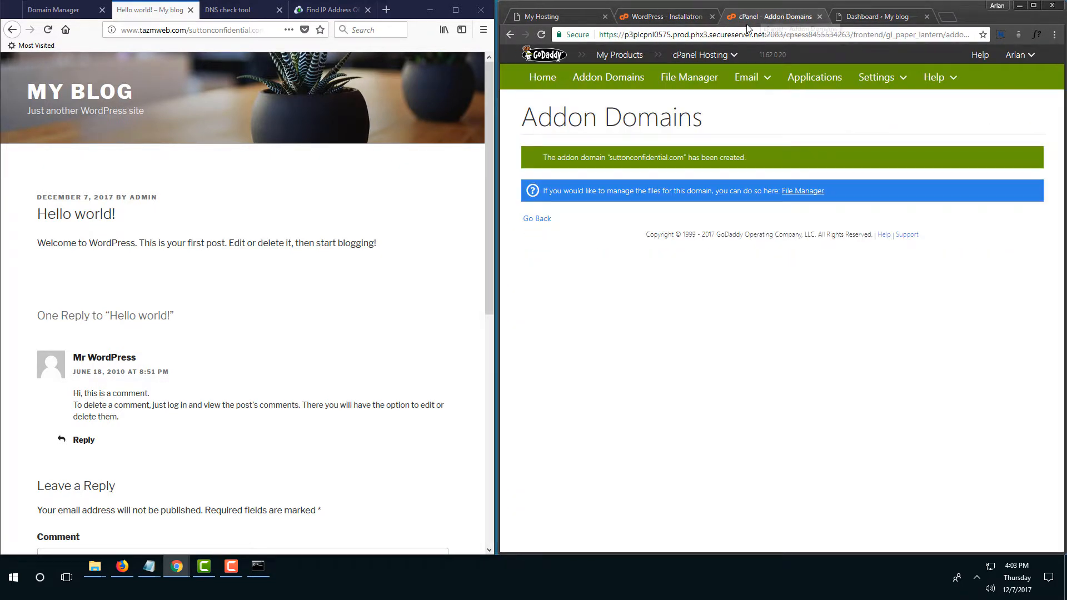
pyautogui.click(550, 81)
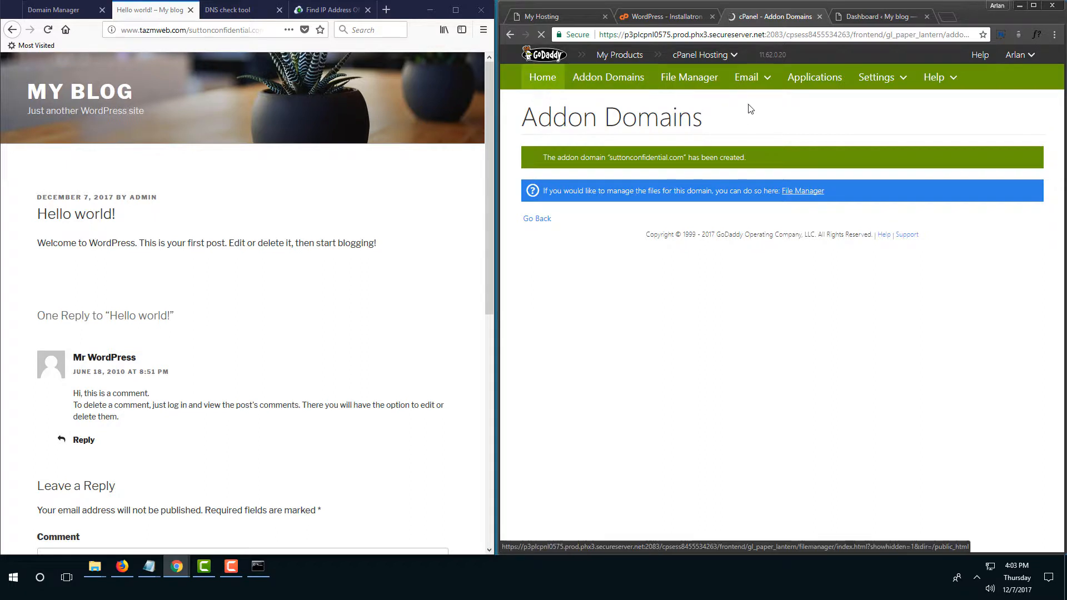
# Back in the WordPress dashboard, open Settings > Permalinks showing /%category%/%postname%/.
pyautogui.click(877, 17)
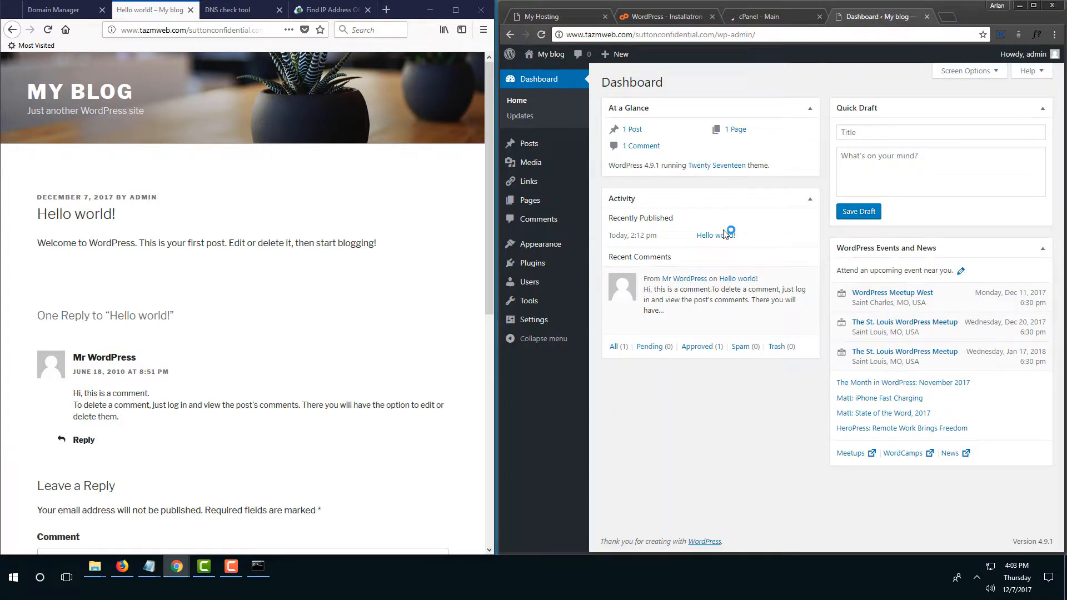
pyautogui.moveTo(545, 248)
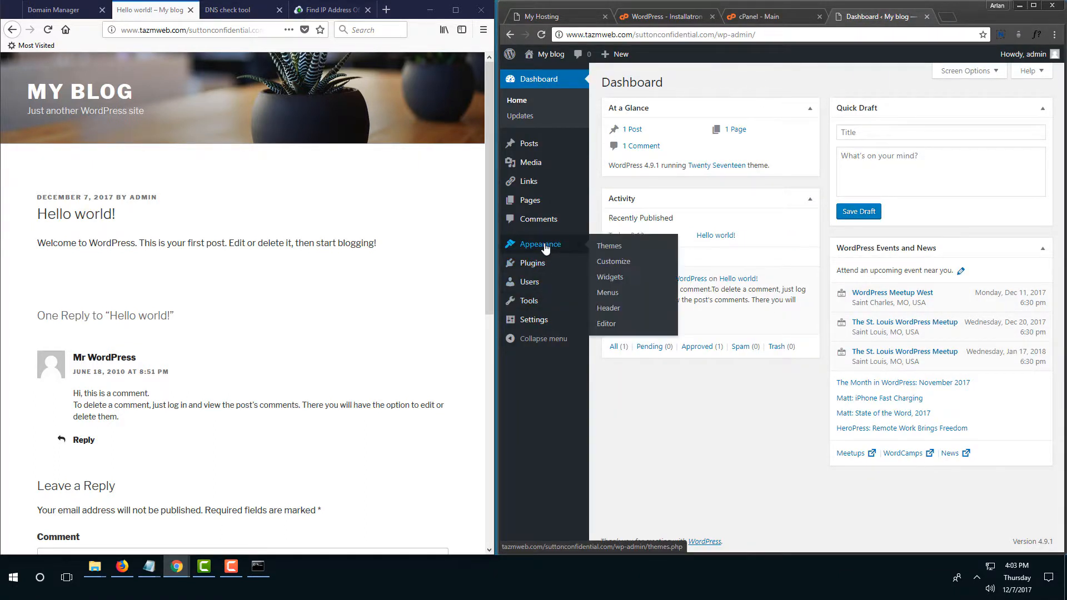
pyautogui.moveTo(538, 323)
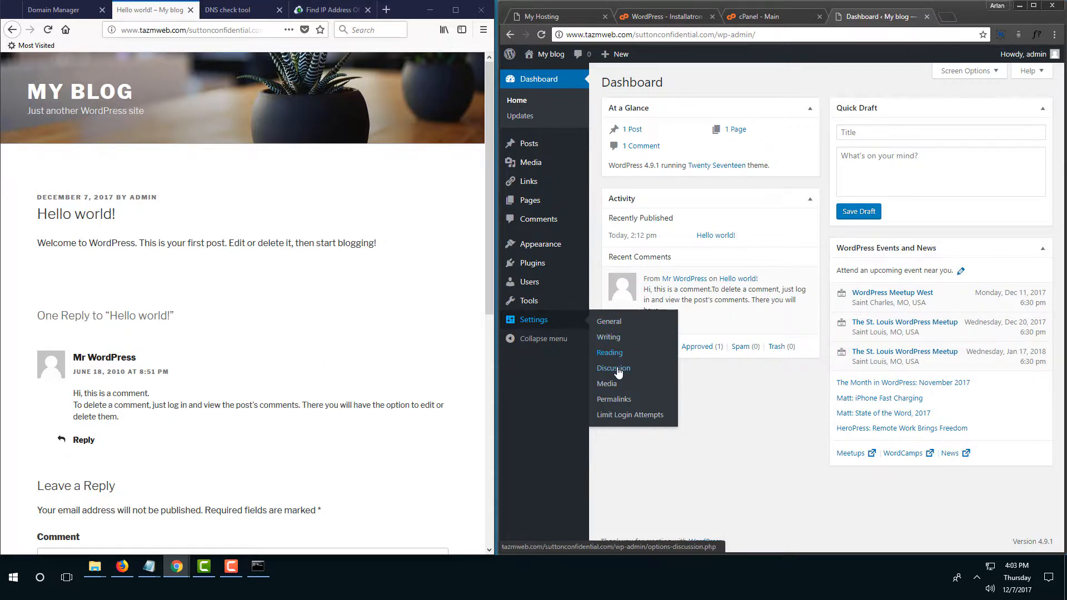
pyautogui.click(611, 400)
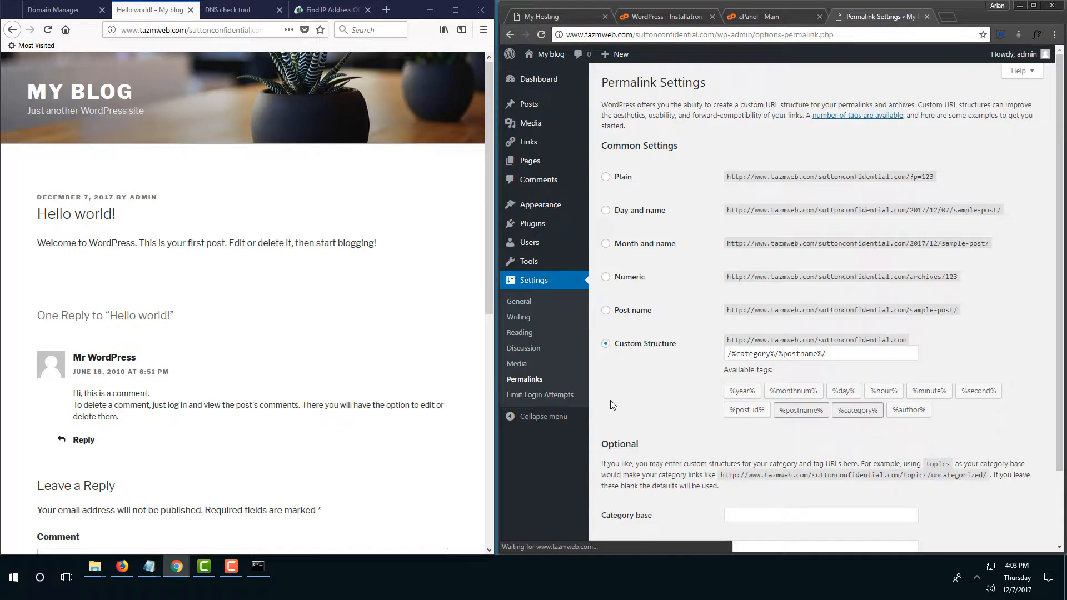
pyautogui.scroll(-1, 611, 403)
pyautogui.scroll(-1, 611, 401)
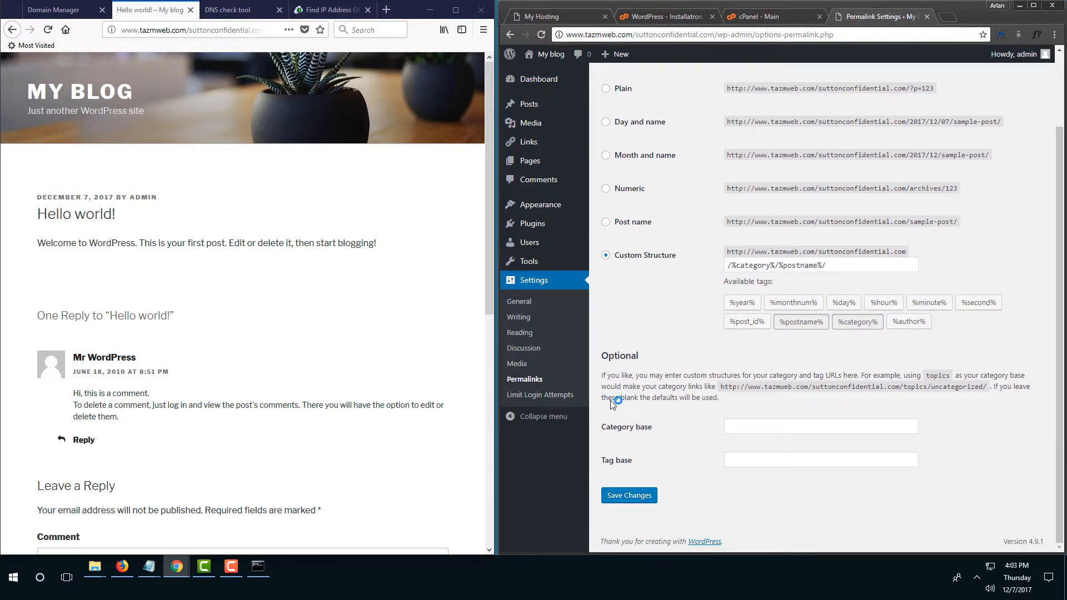
pyautogui.click(520, 303)
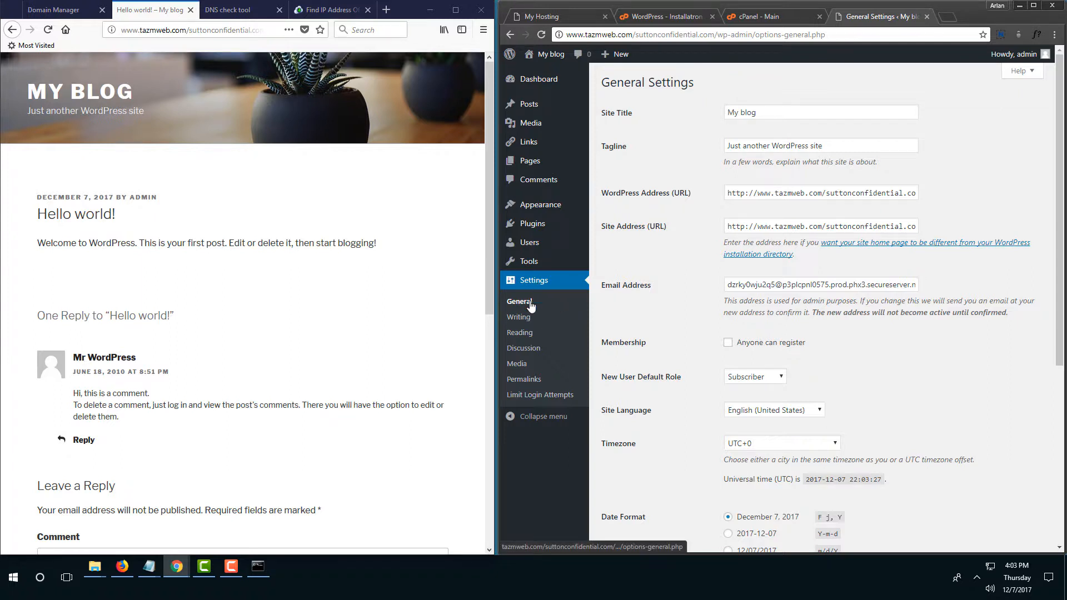
pyautogui.moveTo(840, 196); pyautogui.dragTo(687, 196)
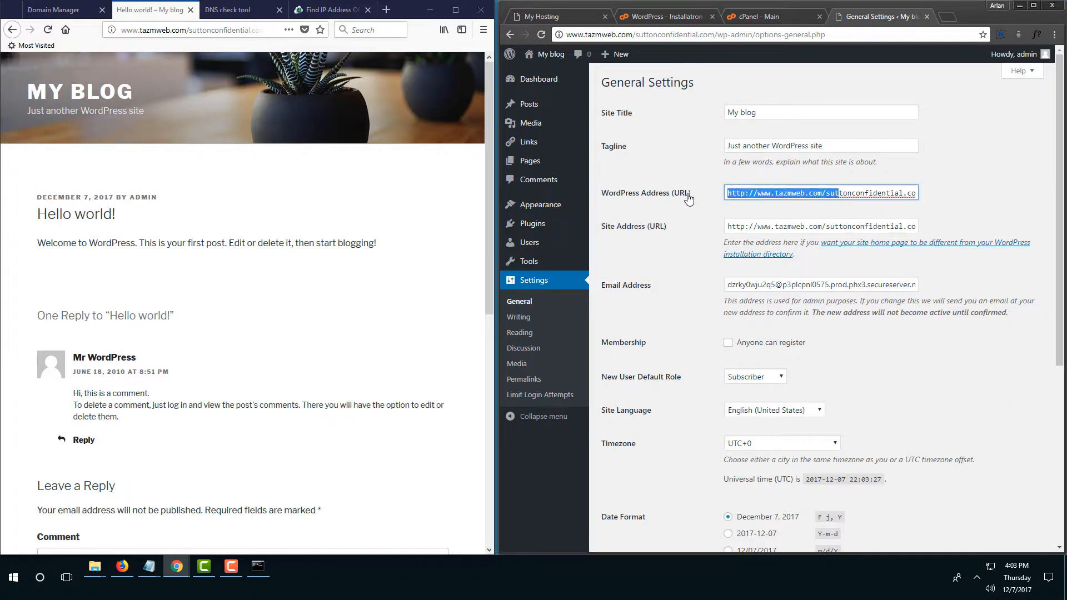
pyautogui.click(827, 194)
pyautogui.moveTo(828, 193); pyautogui.dragTo(763, 198)
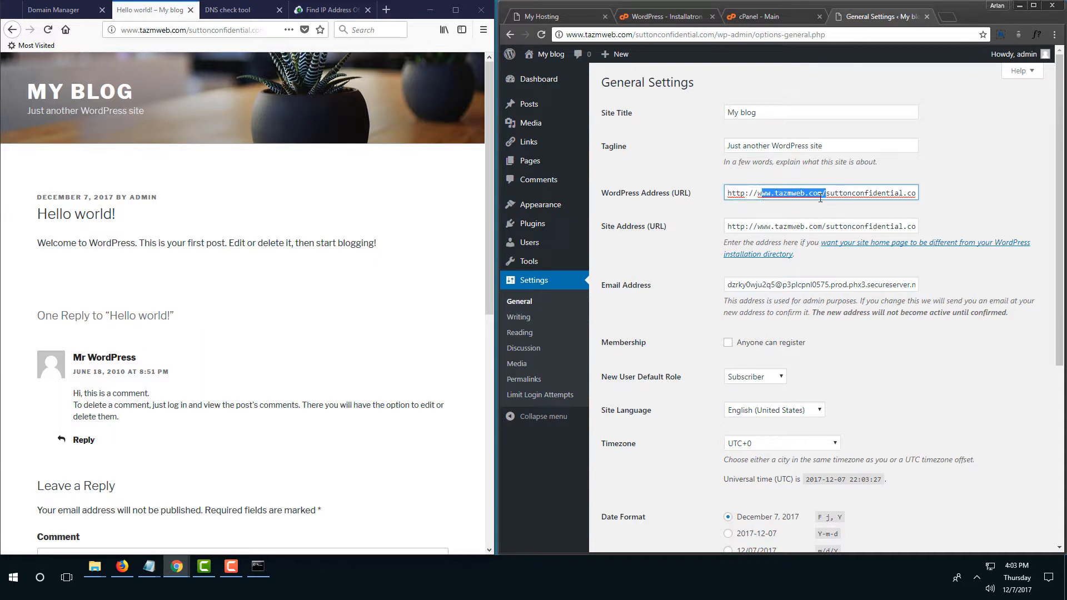
pyautogui.press('BackSpace')
pyautogui.press('BackSpace')
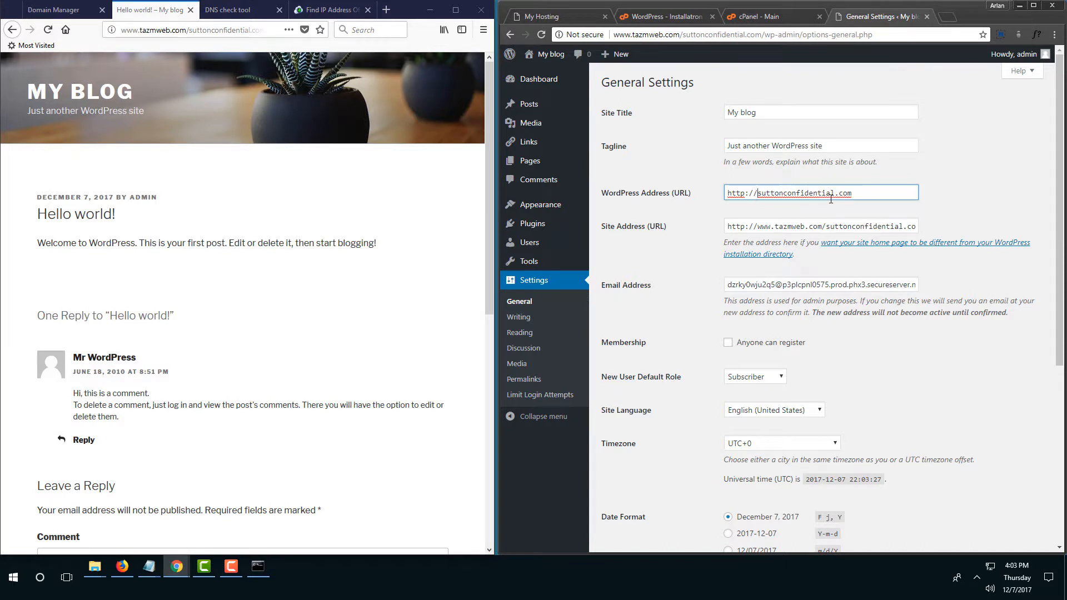
pyautogui.moveTo(826, 226); pyautogui.dragTo(764, 229)
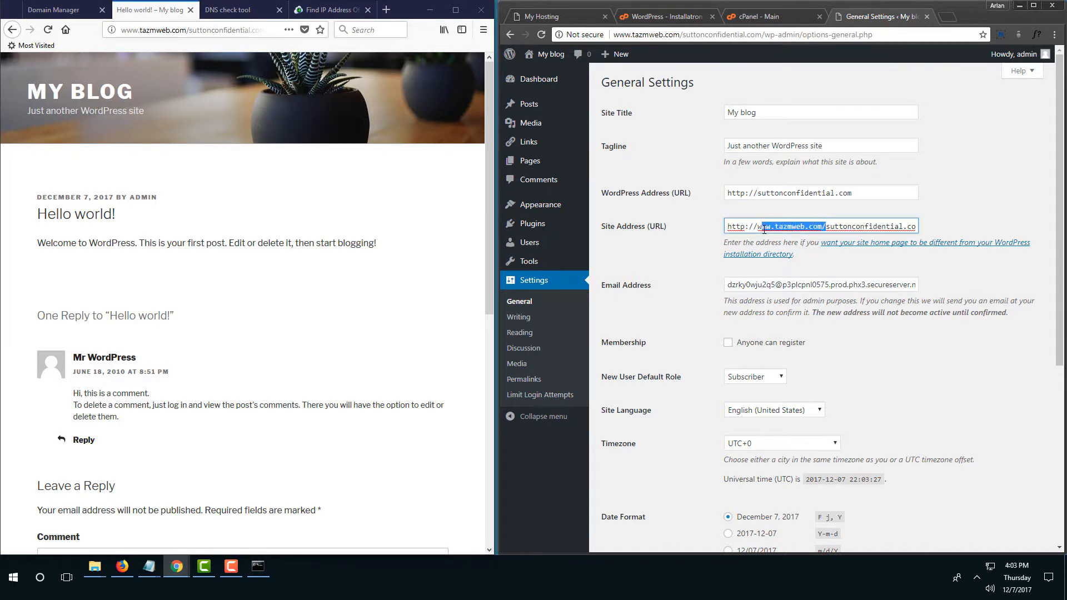
pyautogui.press('BackSpace')
pyautogui.press('BackSpace')
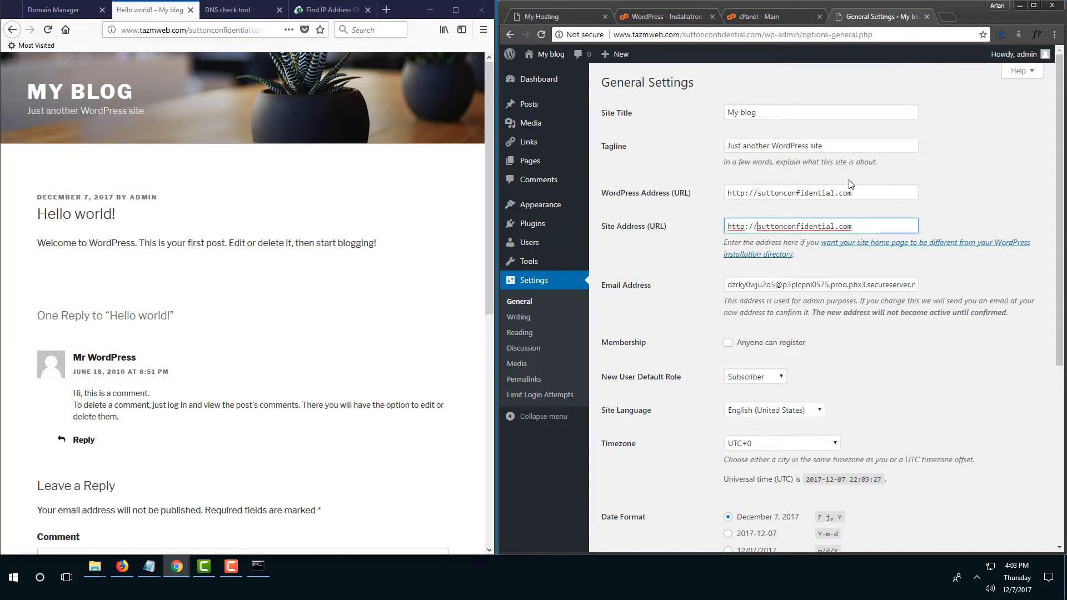
pyautogui.click(768, 18)
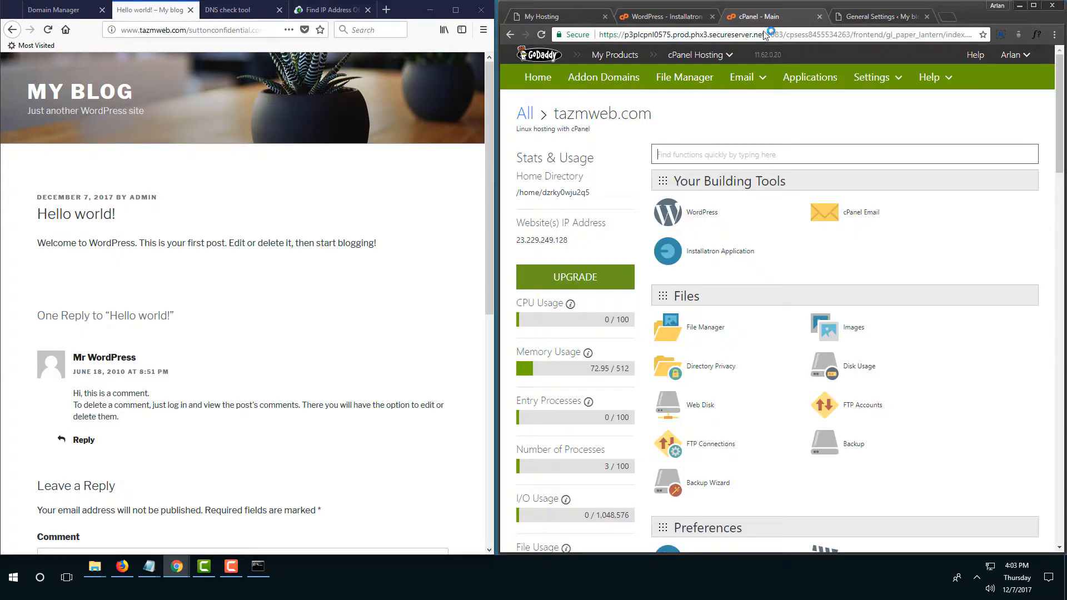
# Open phpMyAdmin from cPanel and browse the wp_options table of i4190203_wp4.
pyautogui.scroll(-2, 811, 392)
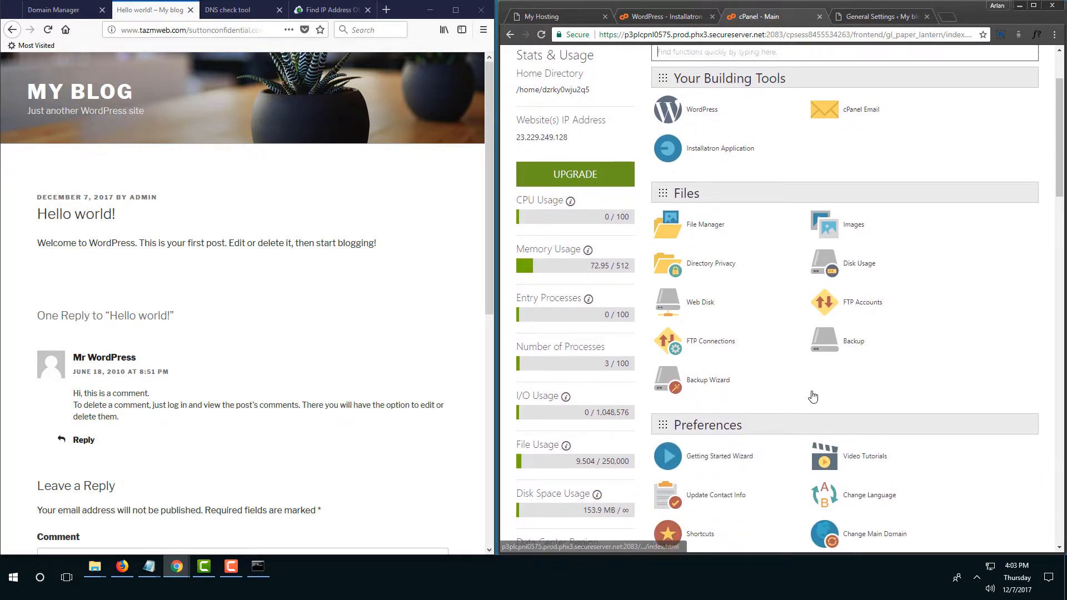
pyautogui.scroll(-6, 745, 261)
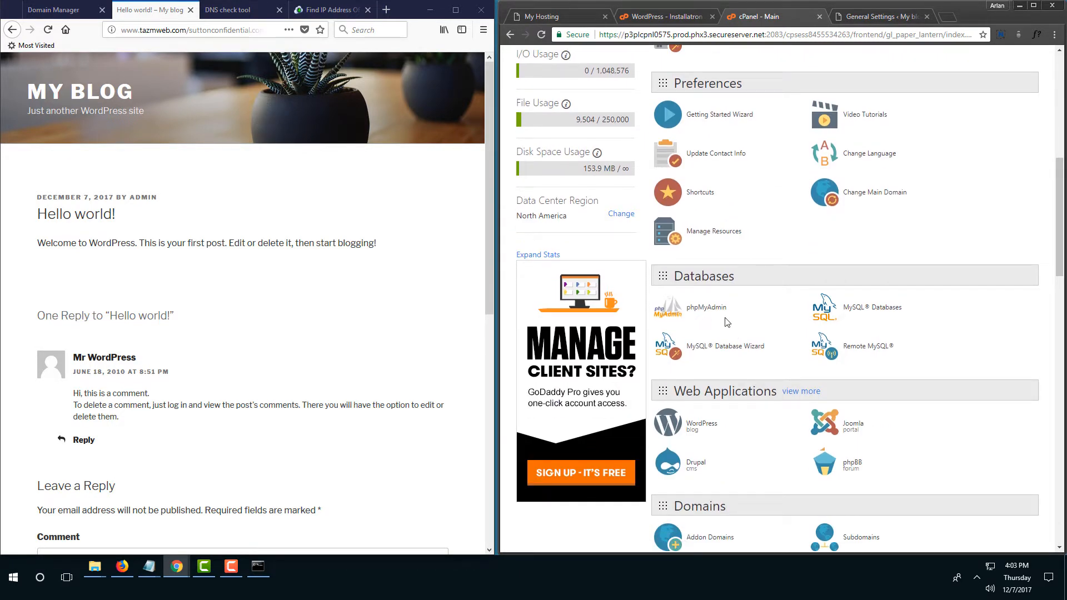
pyautogui.click(713, 309)
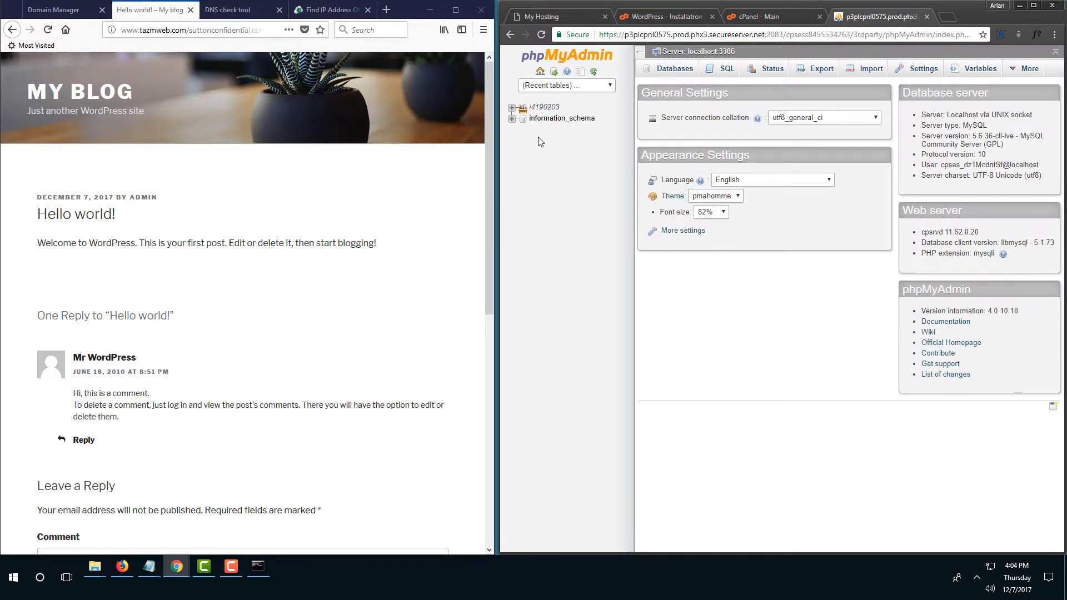
pyautogui.click(511, 107)
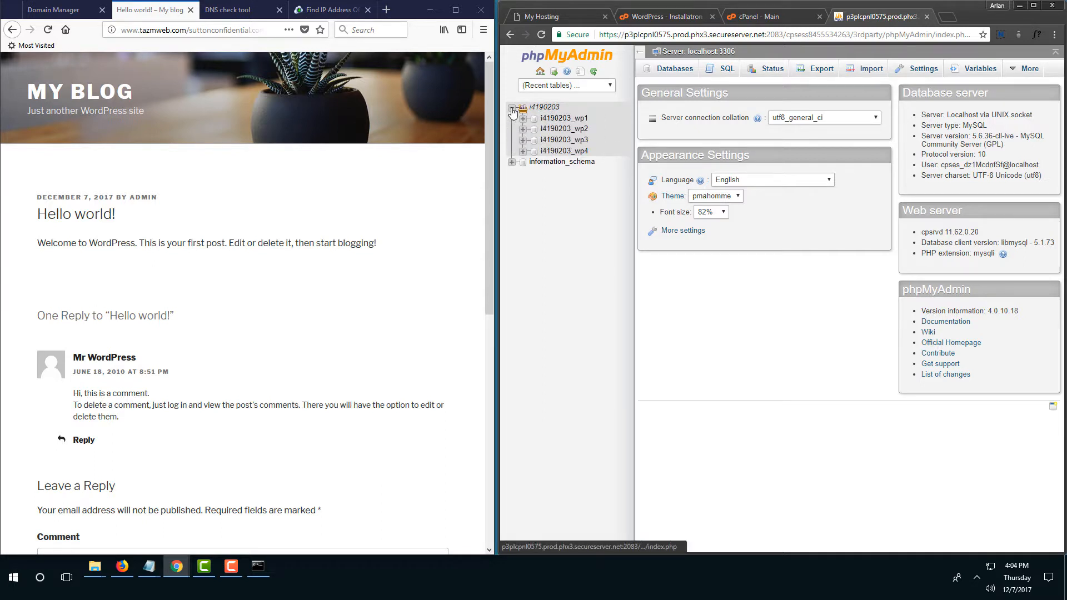
pyautogui.click(522, 151)
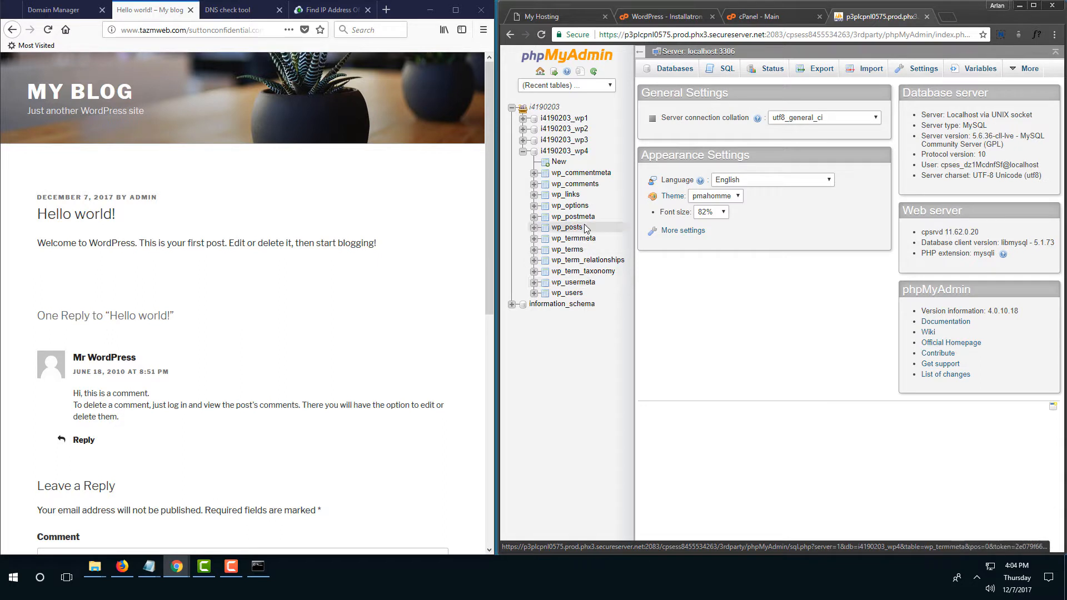
pyautogui.click(533, 206)
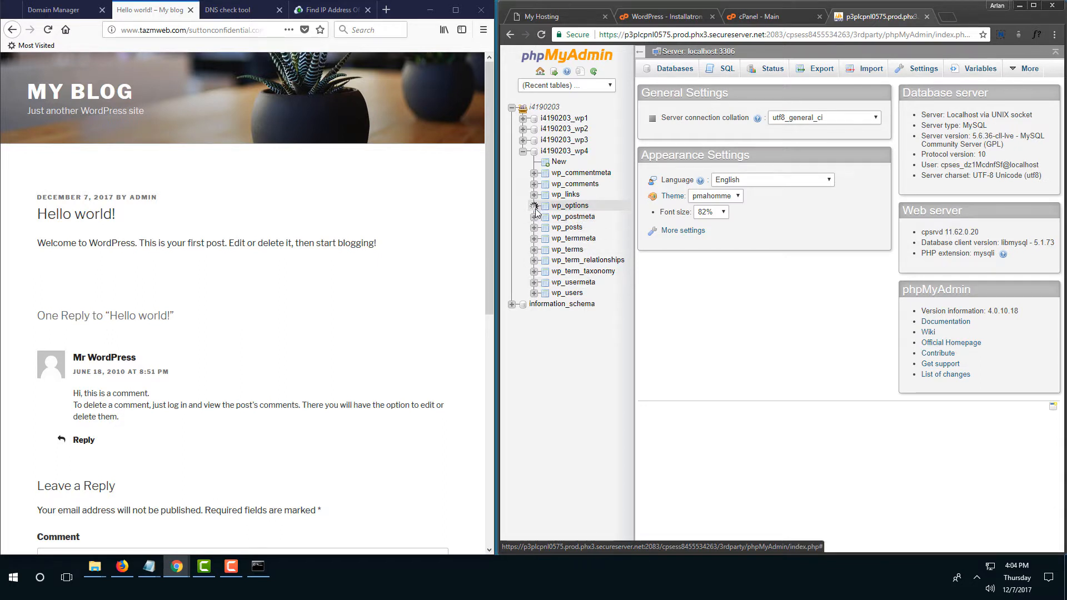
pyautogui.click(571, 207)
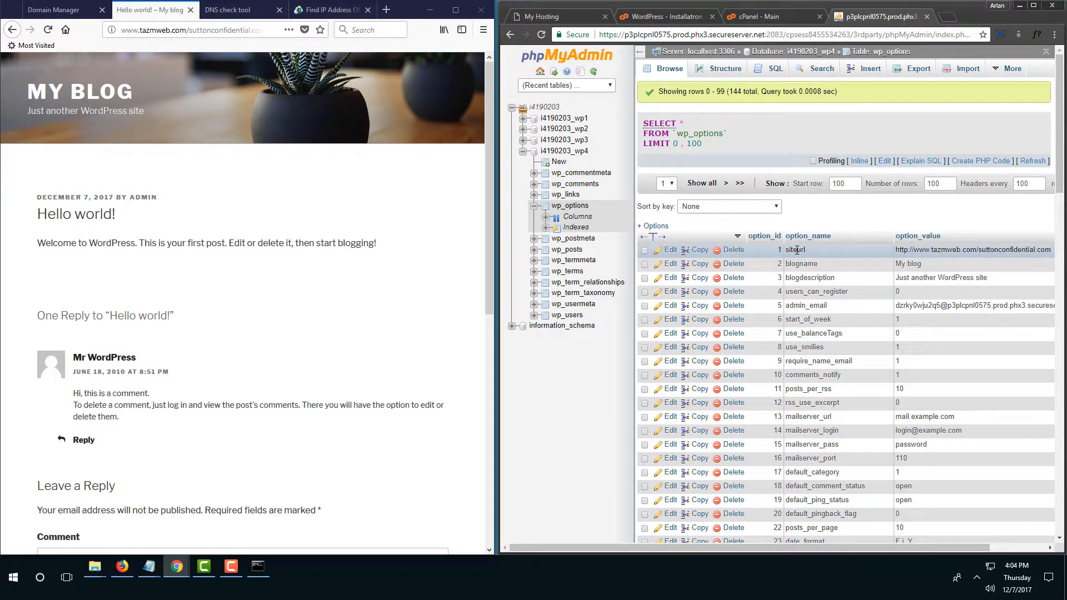
# Inspect the siteurl and home rows, which still hold the tazmweb.com/suttonconfidential.com address.
pyautogui.scroll(-4, 808, 295)
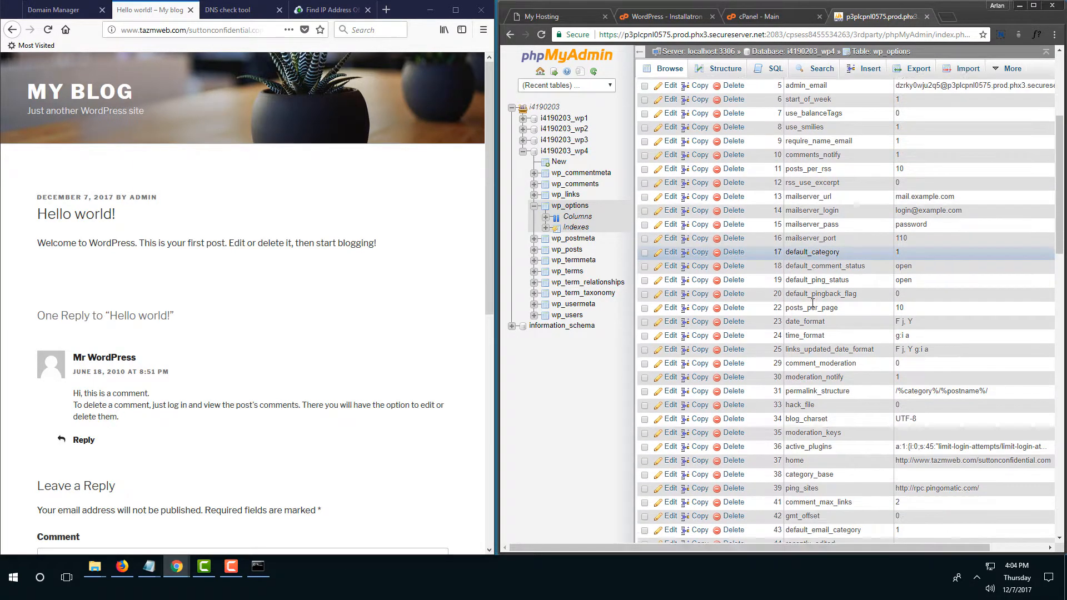
pyautogui.scroll(-7, 813, 305)
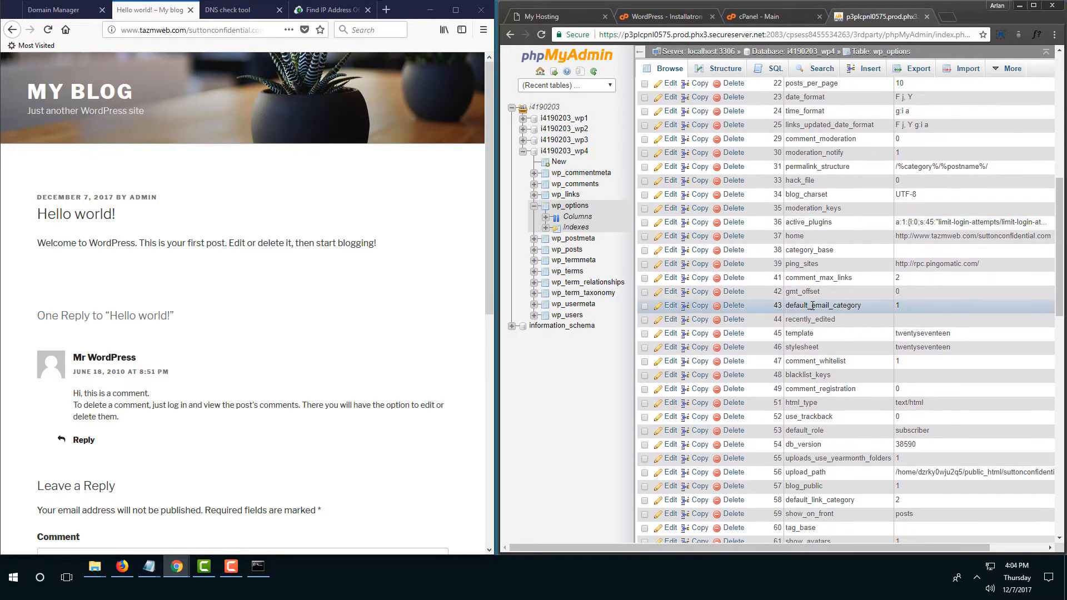
pyautogui.scroll(-7, 812, 305)
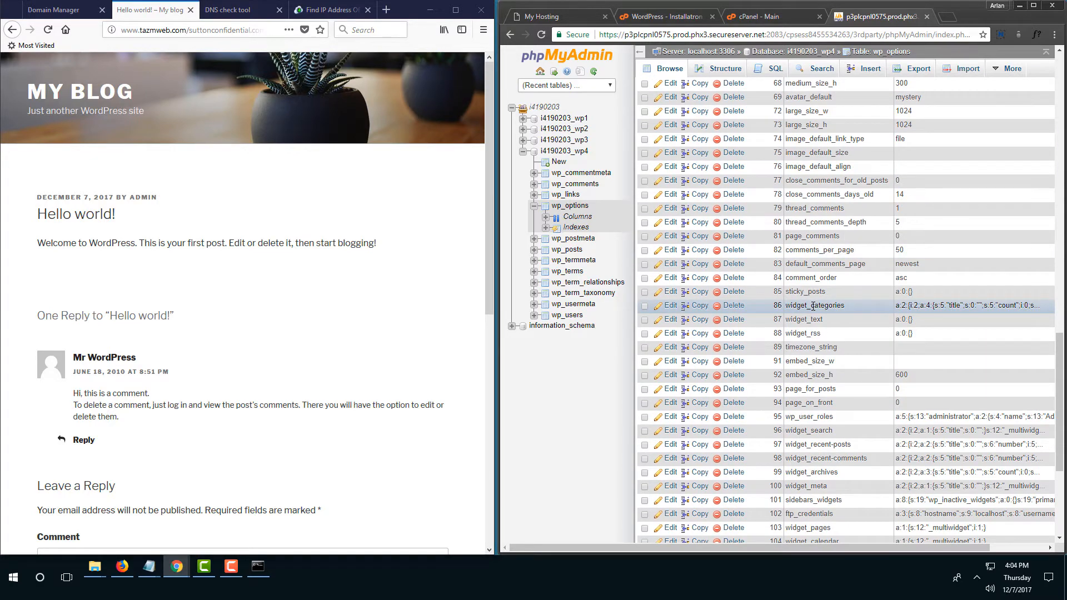
pyautogui.scroll(-4, 813, 305)
pyautogui.scroll(16, 814, 306)
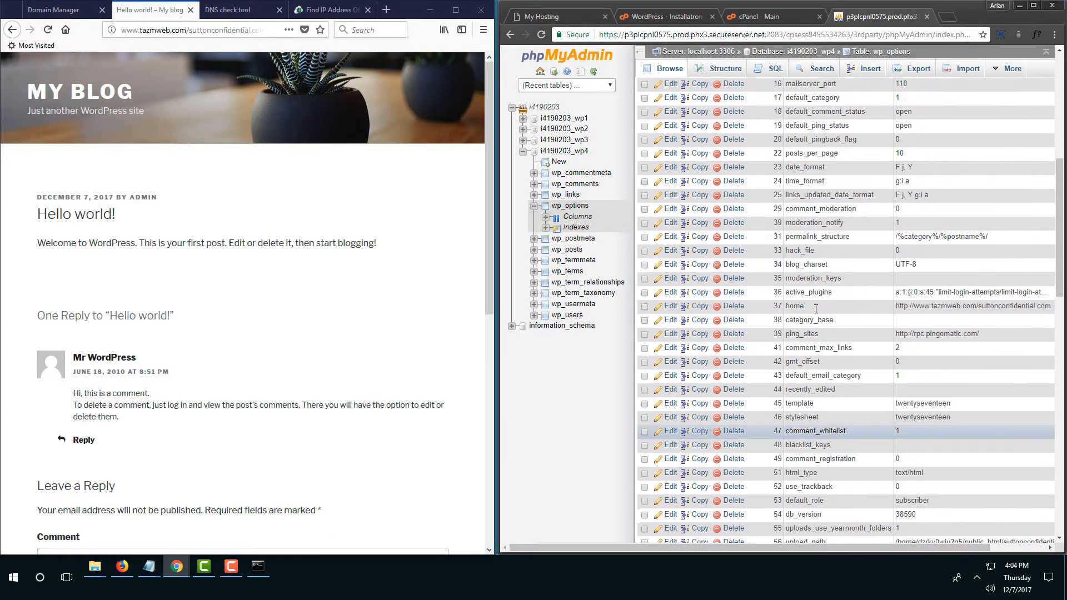
pyautogui.scroll(1, 816, 308)
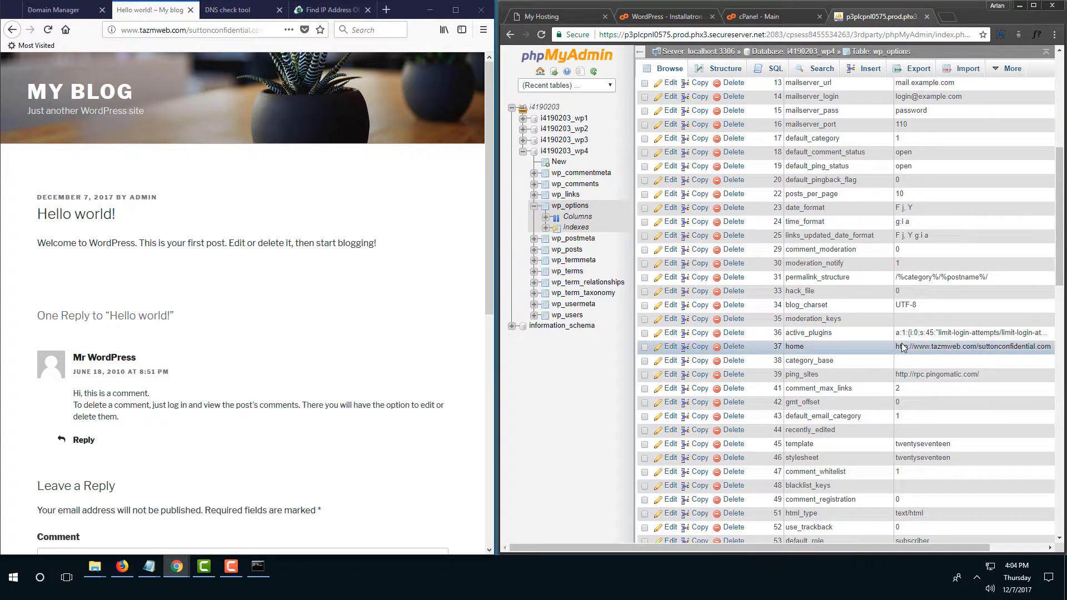
pyautogui.rightClick(510, 35)
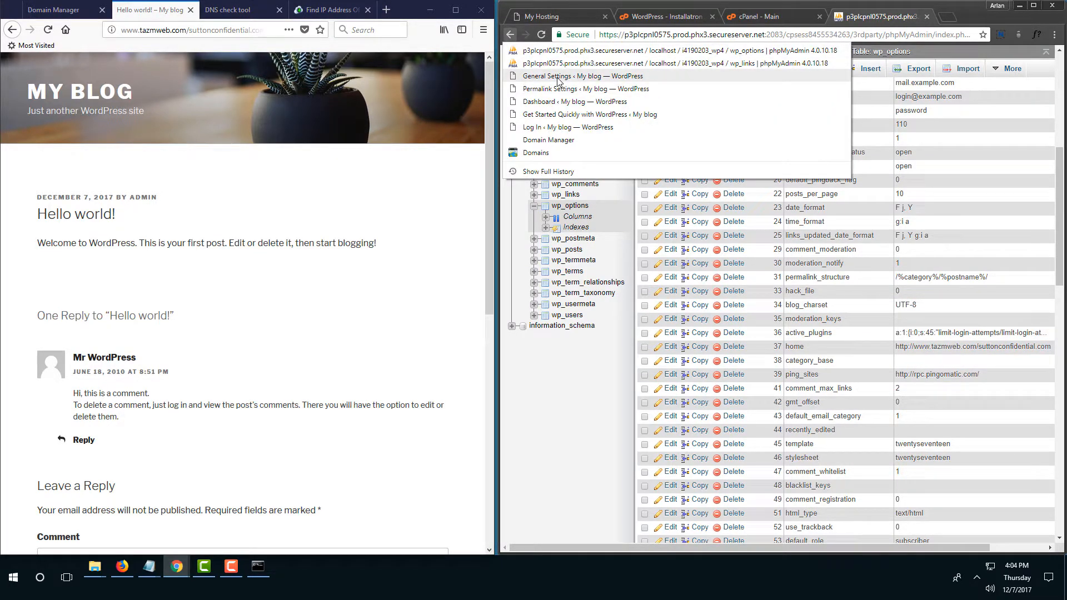
pyautogui.click(557, 77)
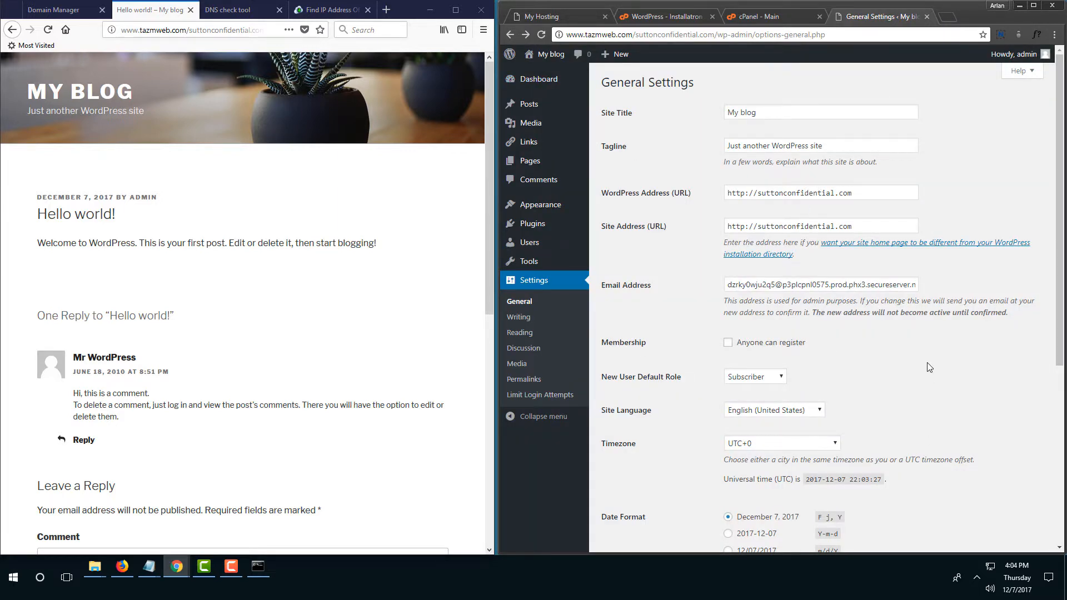
pyautogui.scroll(-5, 925, 369)
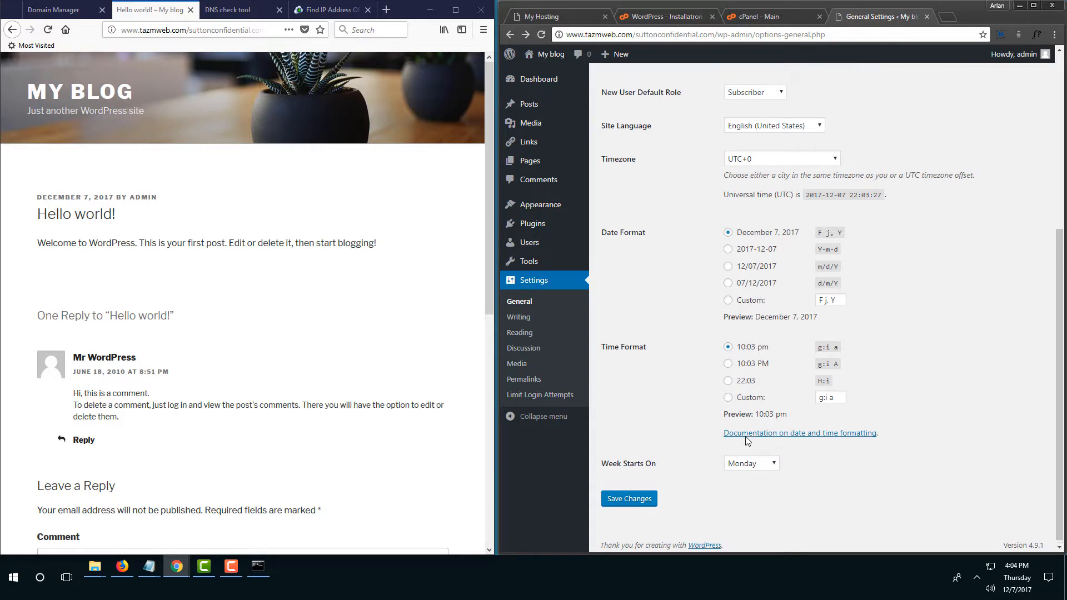
pyautogui.scroll(5, 746, 458)
pyautogui.scroll(-5, 711, 467)
pyautogui.click(651, 499)
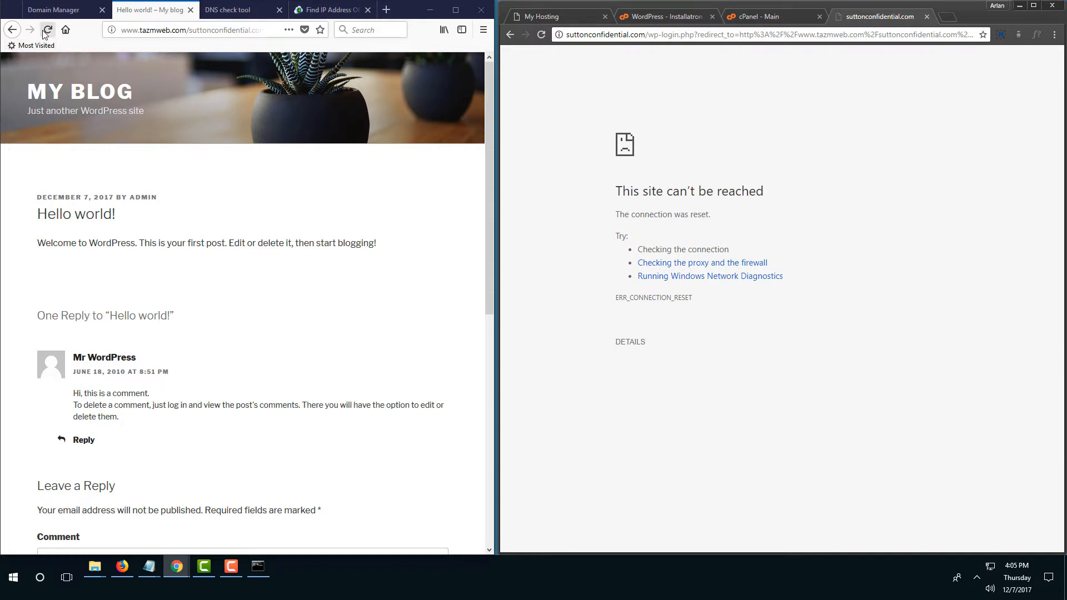
pyautogui.click(12, 30)
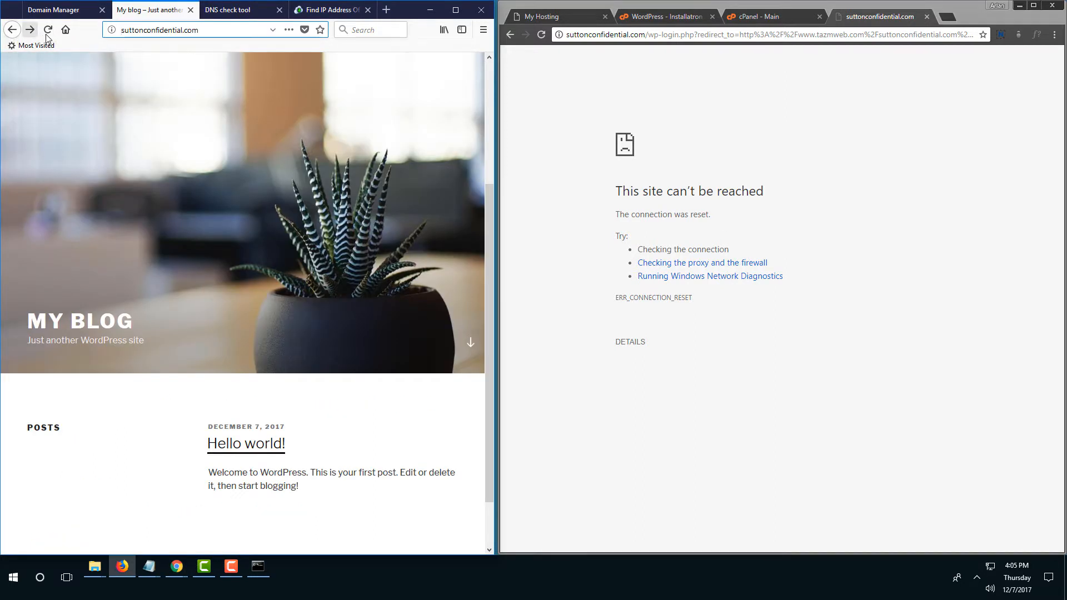
pyautogui.click(47, 33)
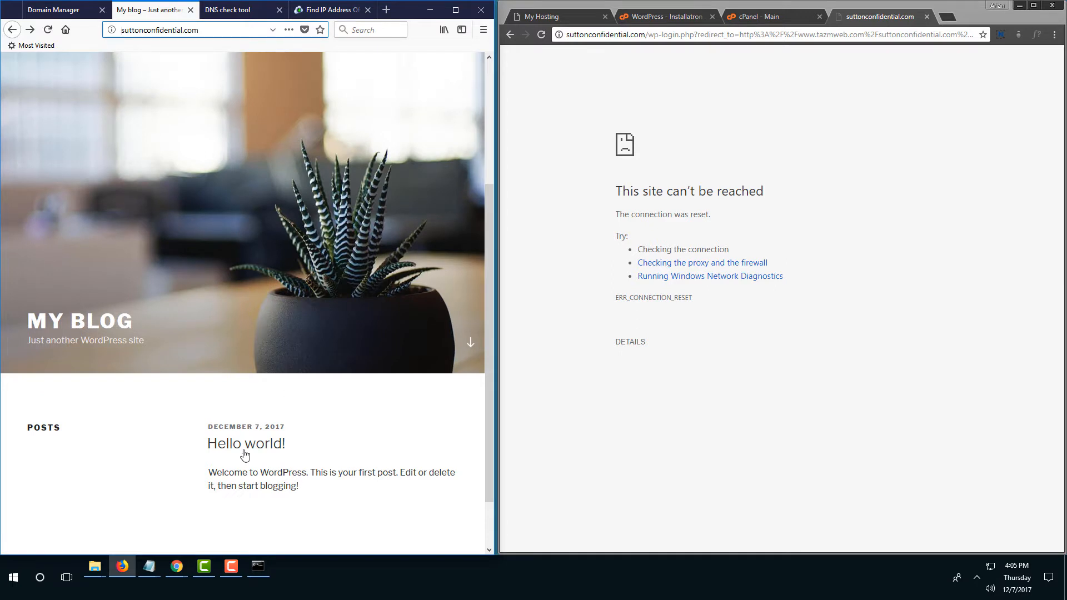
pyautogui.click(245, 452)
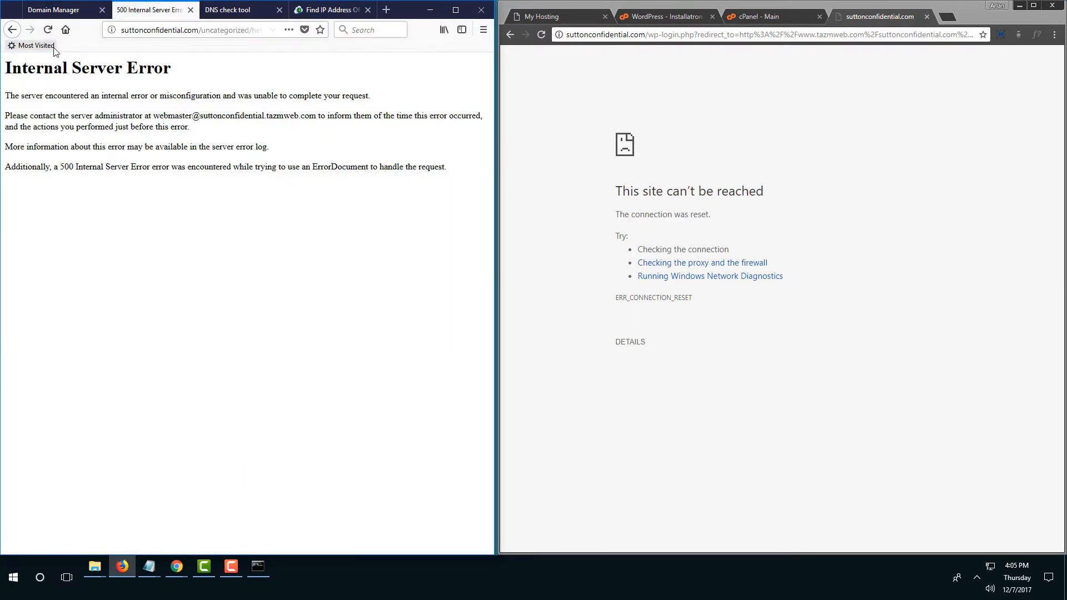
pyautogui.moveTo(494, 173); pyautogui.dragTo(624, 171)
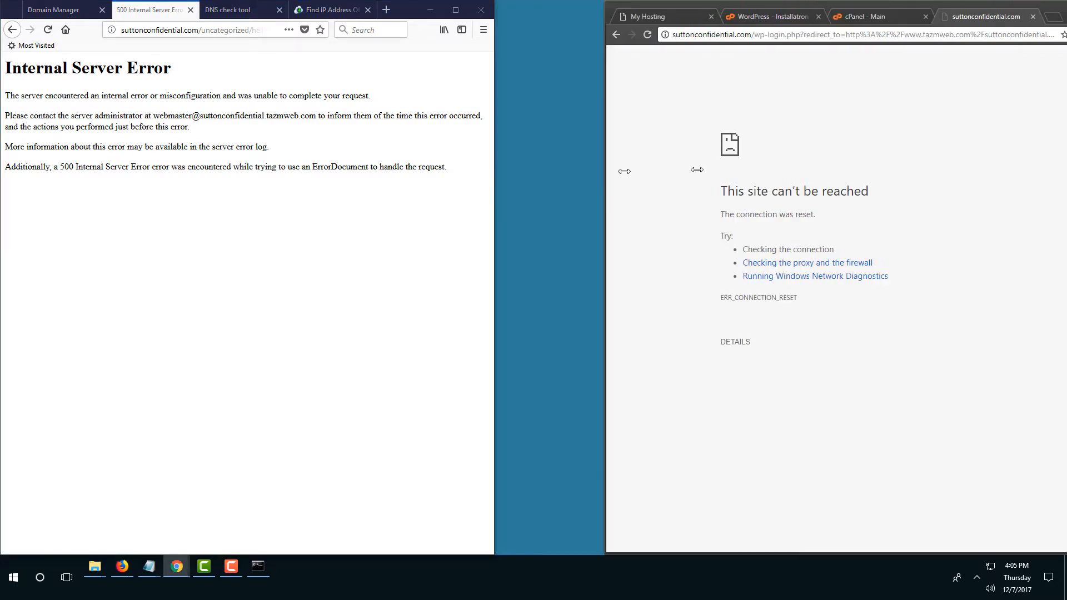
pyautogui.moveTo(697, 170); pyautogui.dragTo(798, 184)
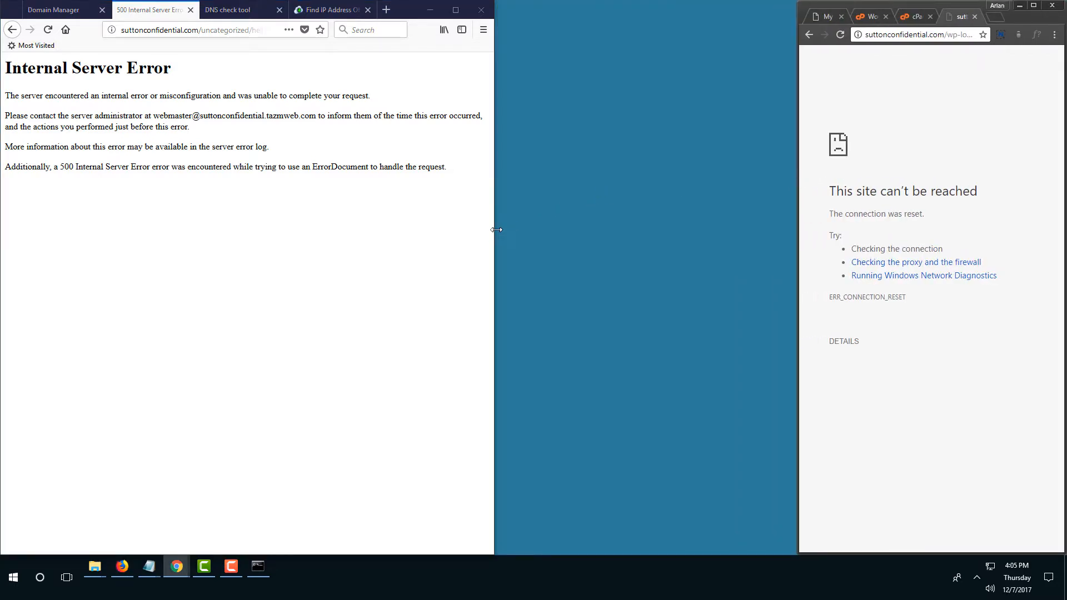
pyautogui.moveTo(493, 235); pyautogui.dragTo(774, 236)
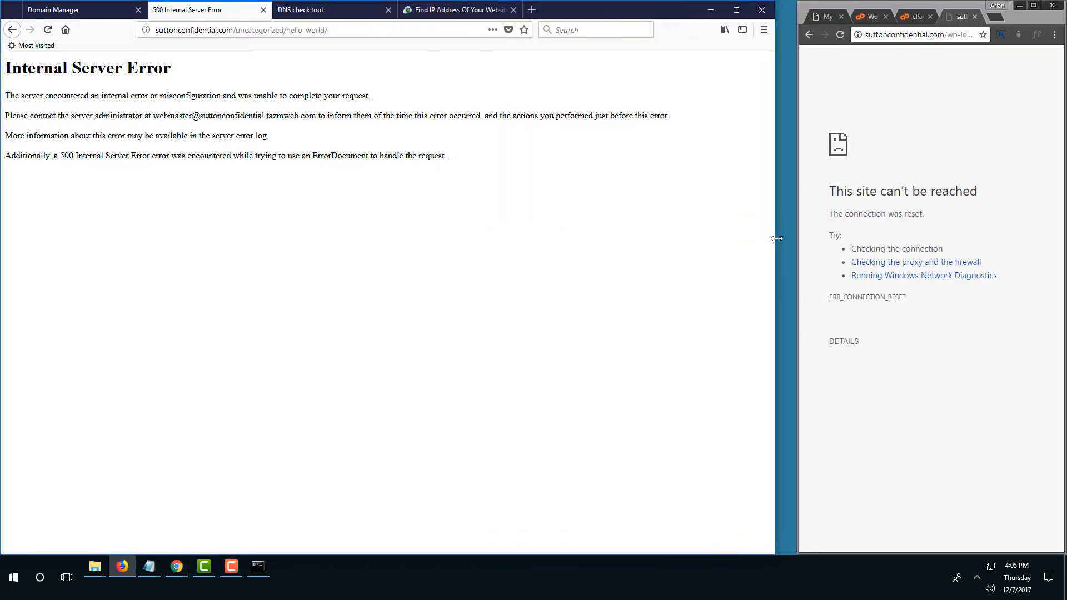
pyautogui.click(338, 30)
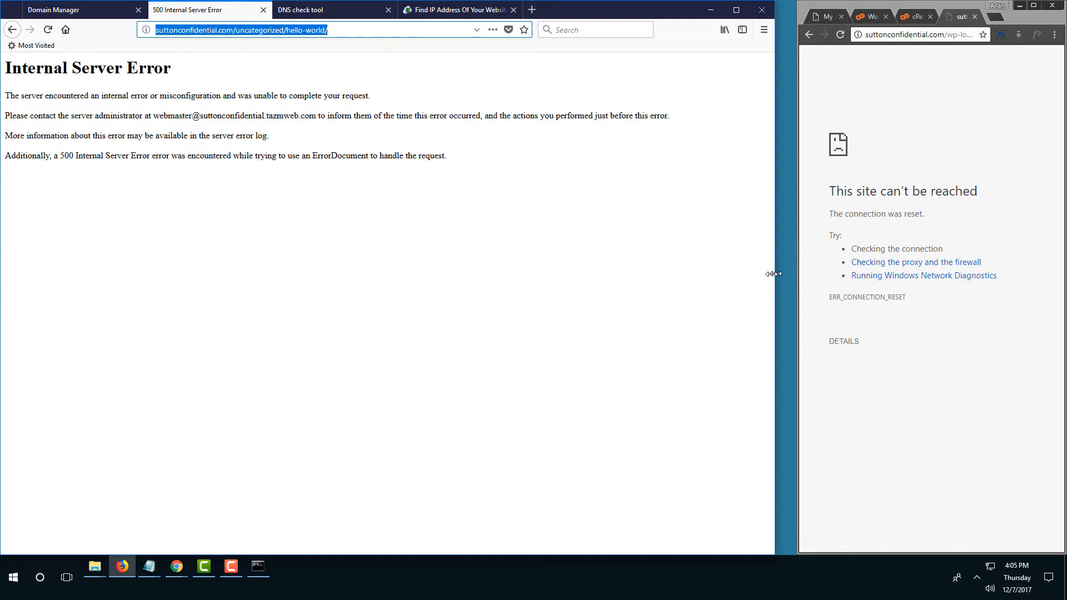
pyautogui.moveTo(773, 274); pyautogui.dragTo(678, 265)
pyautogui.moveTo(798, 303); pyautogui.dragTo(677, 300)
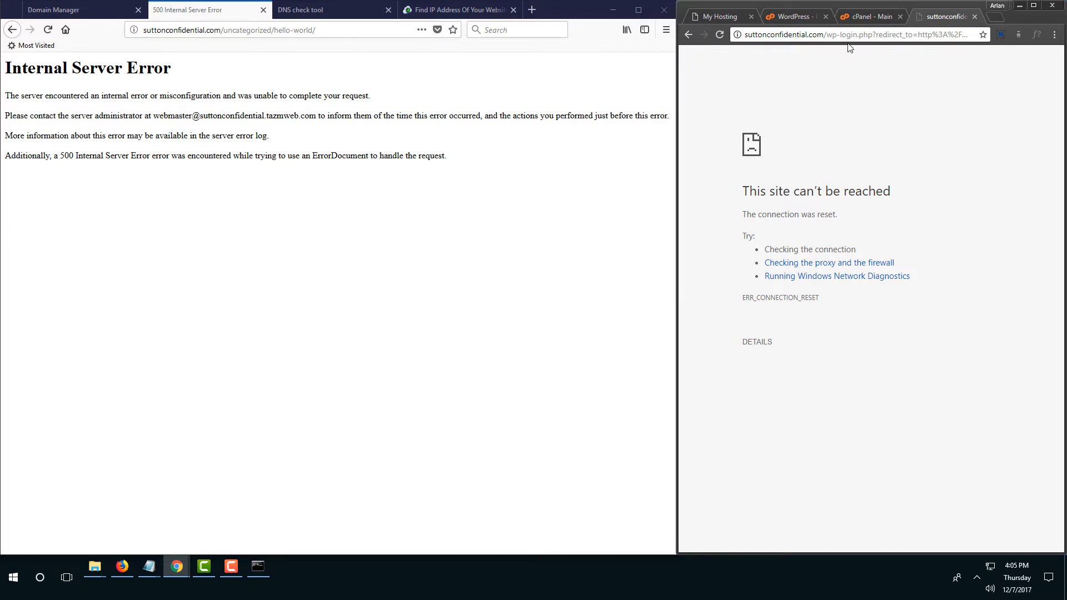
# Switch to the cPanel main page and widen it to its full layout.
pyautogui.click(802, 18)
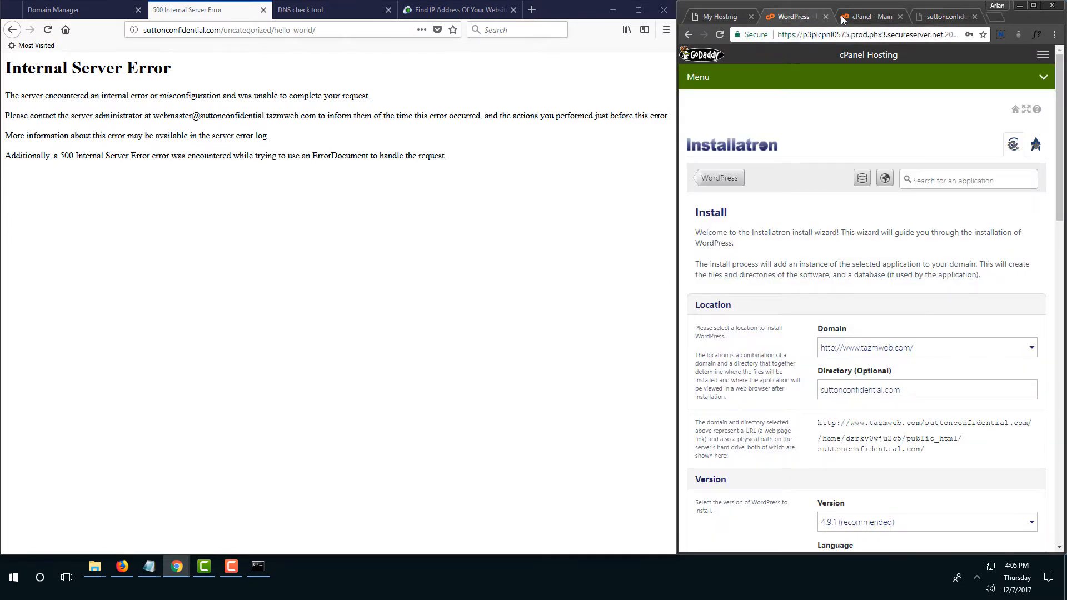
pyautogui.click(856, 18)
pyautogui.scroll(8, 793, 136)
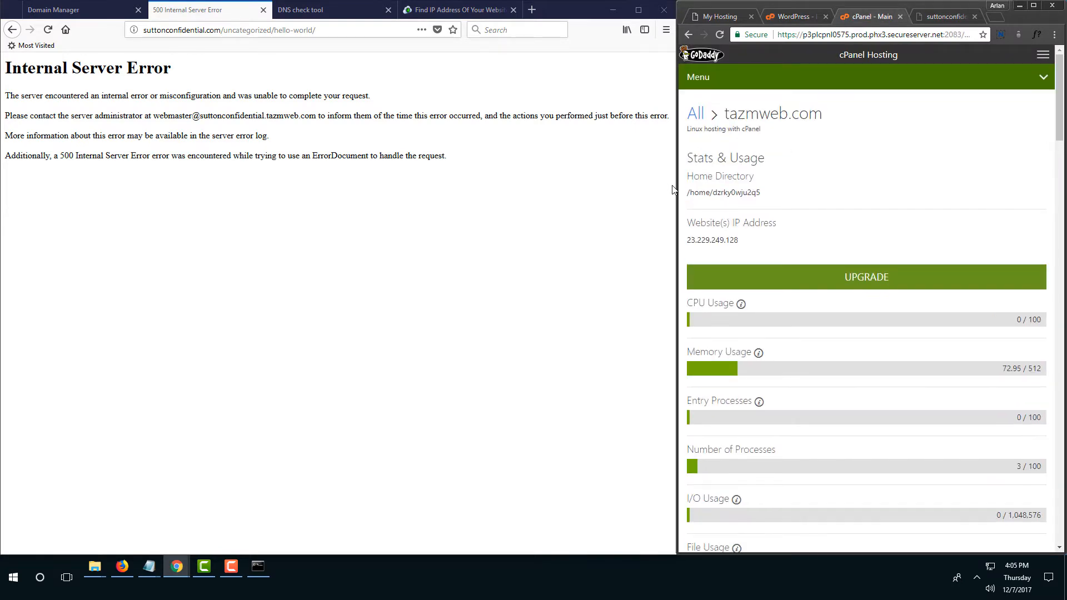
pyautogui.moveTo(678, 189); pyautogui.dragTo(372, 189)
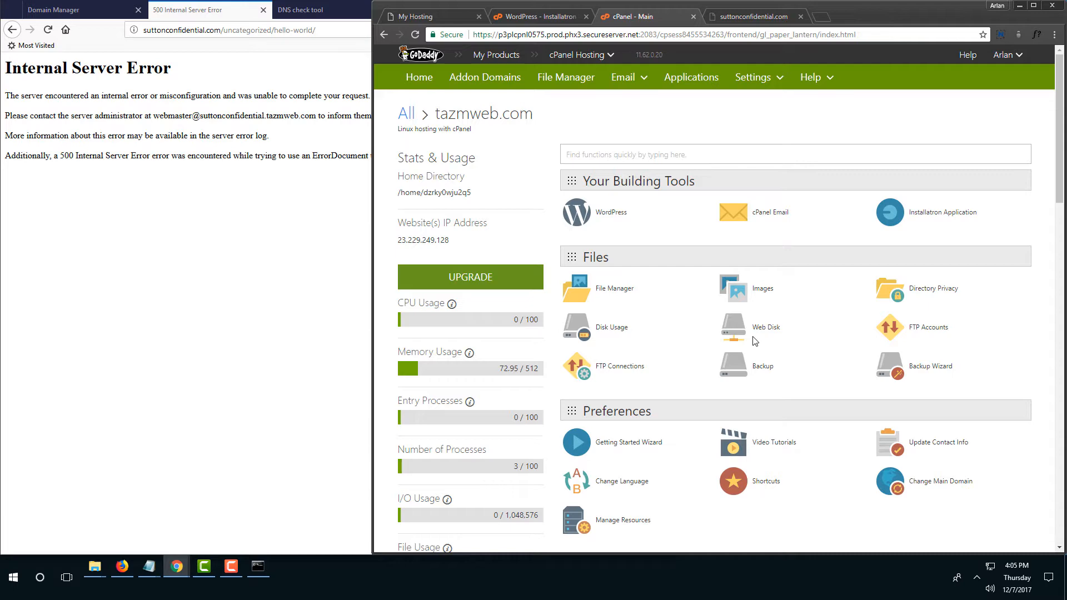
pyautogui.scroll(-5, 754, 341)
pyautogui.scroll(5, 754, 340)
# In File Manager, open public_html/suttonconfidential.com and select its .htaccess file.
pyautogui.click(612, 289)
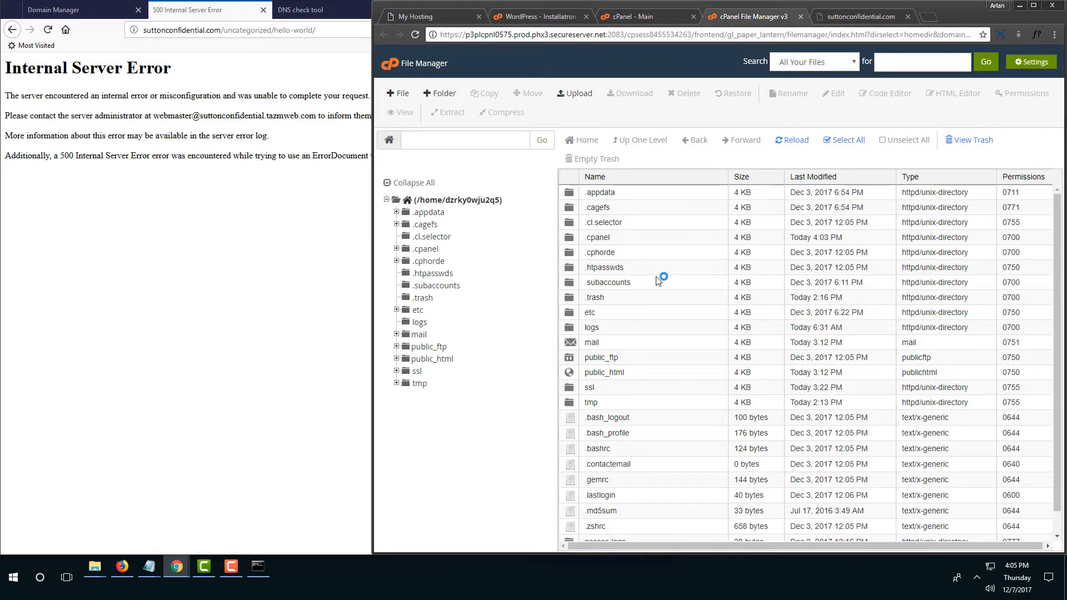
pyautogui.doubleClick(683, 380)
pyautogui.click(694, 224)
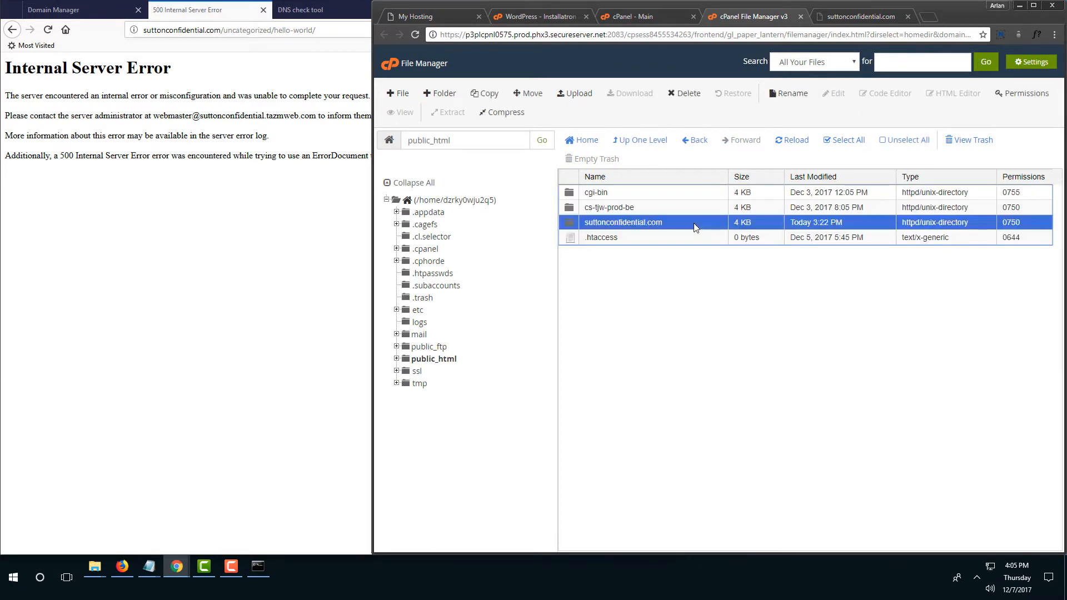
pyautogui.doubleClick(694, 224)
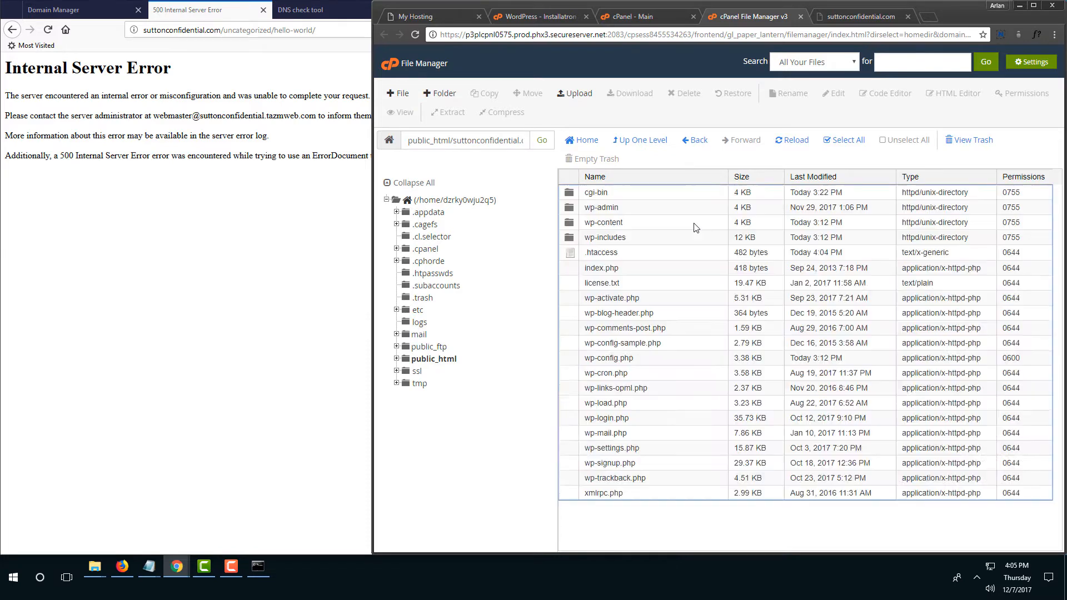
pyautogui.click(666, 255)
# Delete the first IfModule rewrite block (lines 1-8) and blank line from .htaccess, then save.
pyautogui.rightClick(665, 257)
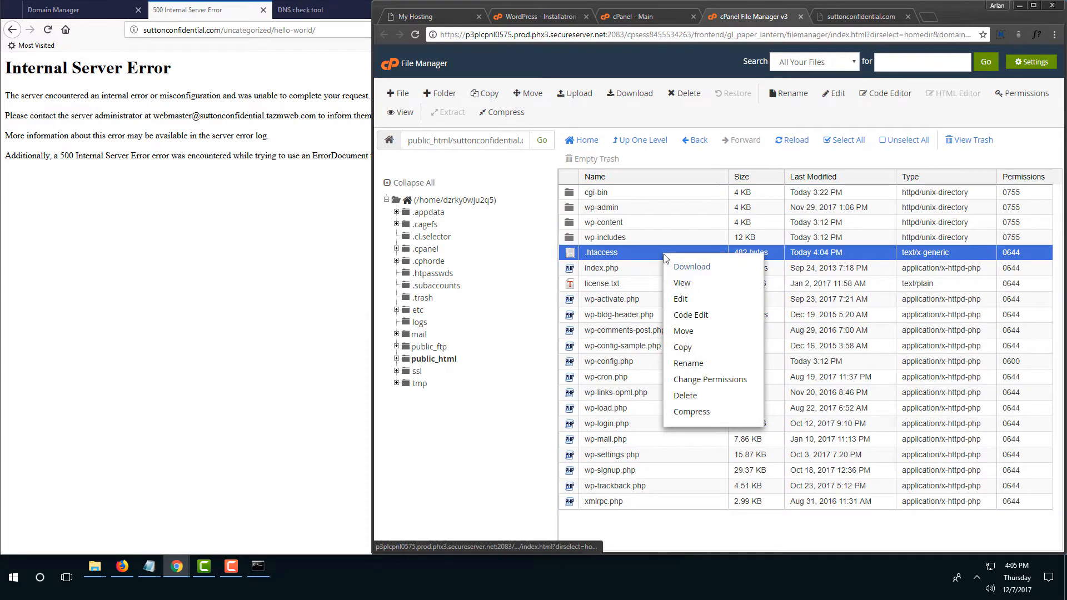
pyautogui.click(706, 315)
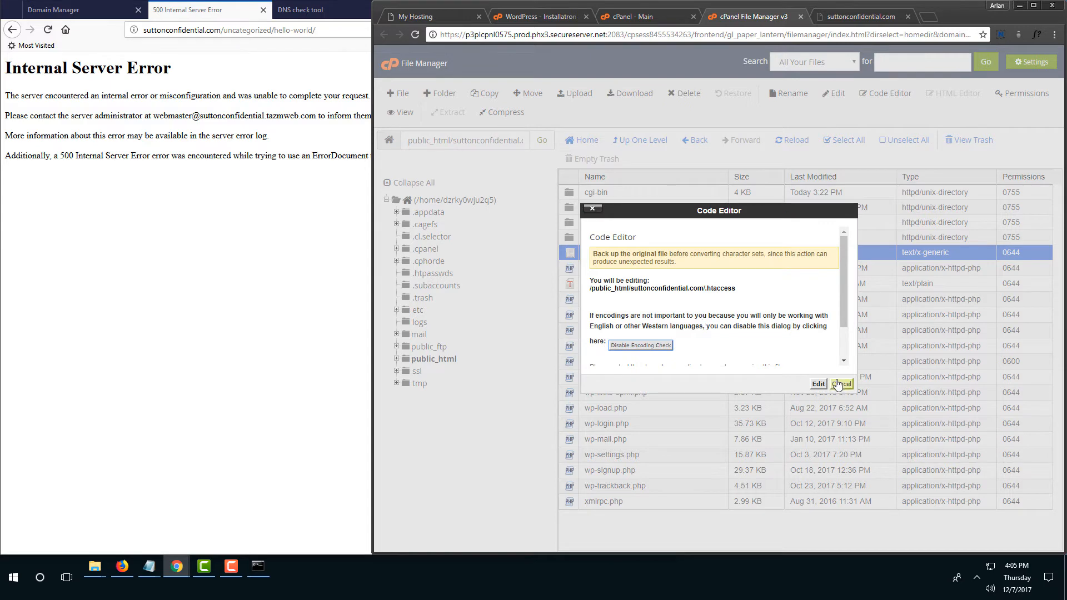
pyautogui.click(818, 387)
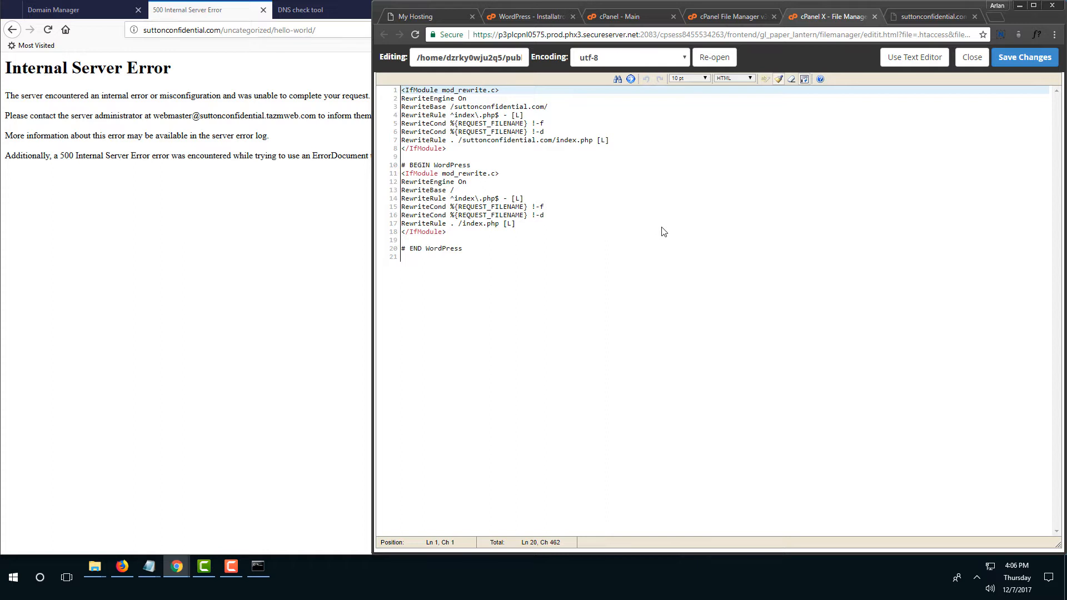
pyautogui.moveTo(460, 148); pyautogui.dragTo(395, 89)
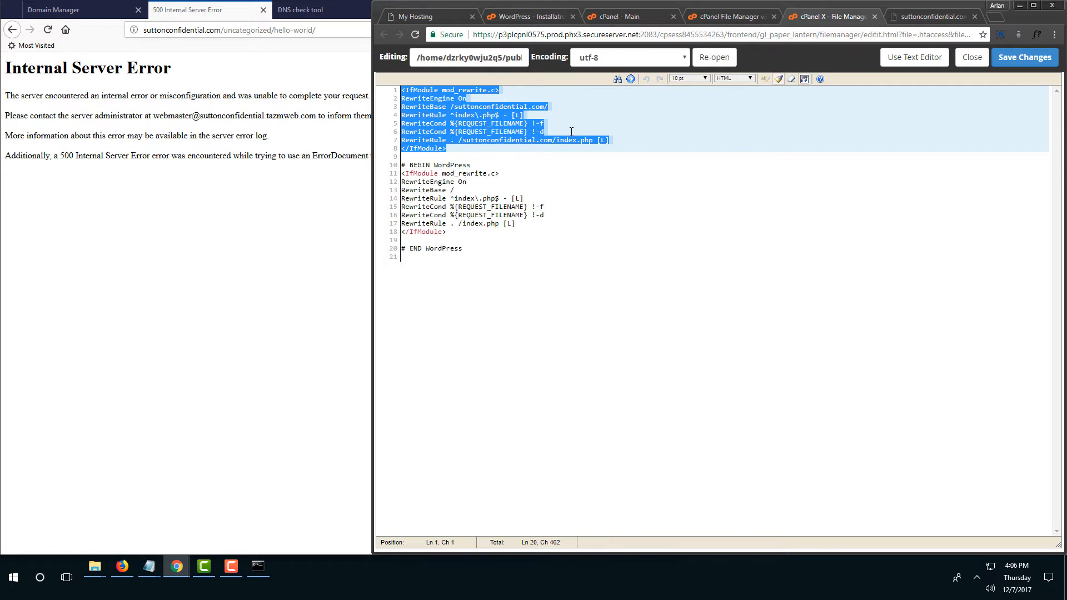
pyautogui.press('Delete')
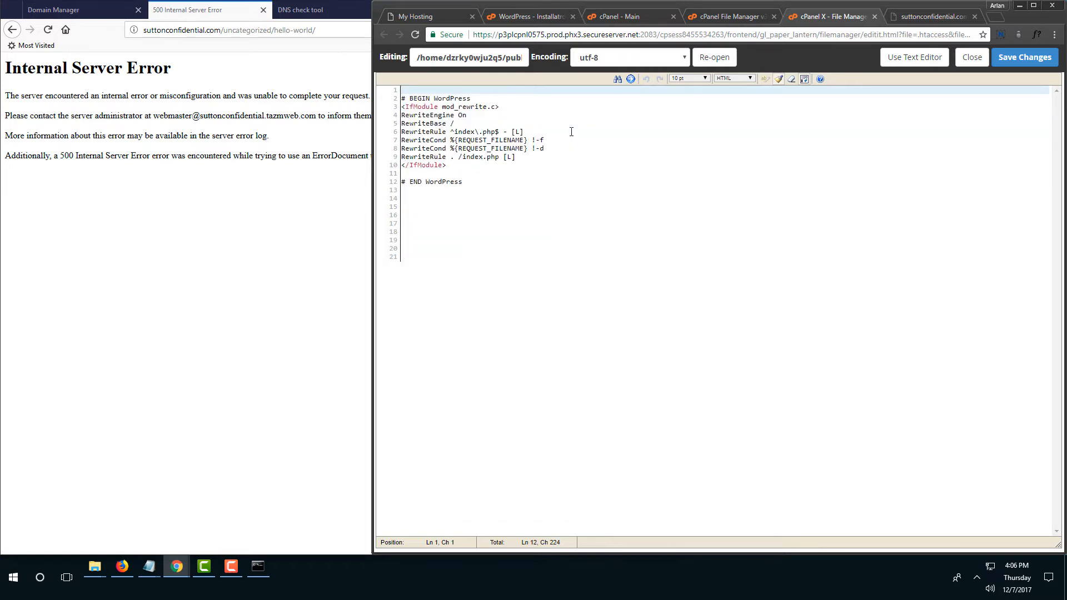
pyautogui.press('Delete')
pyautogui.click(1012, 58)
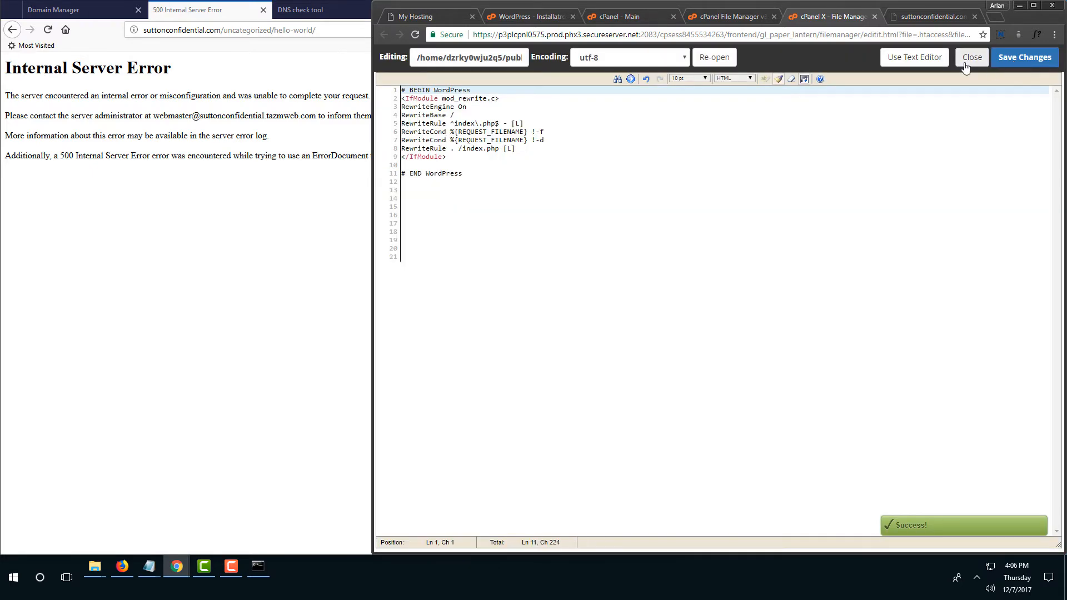
pyautogui.click(967, 60)
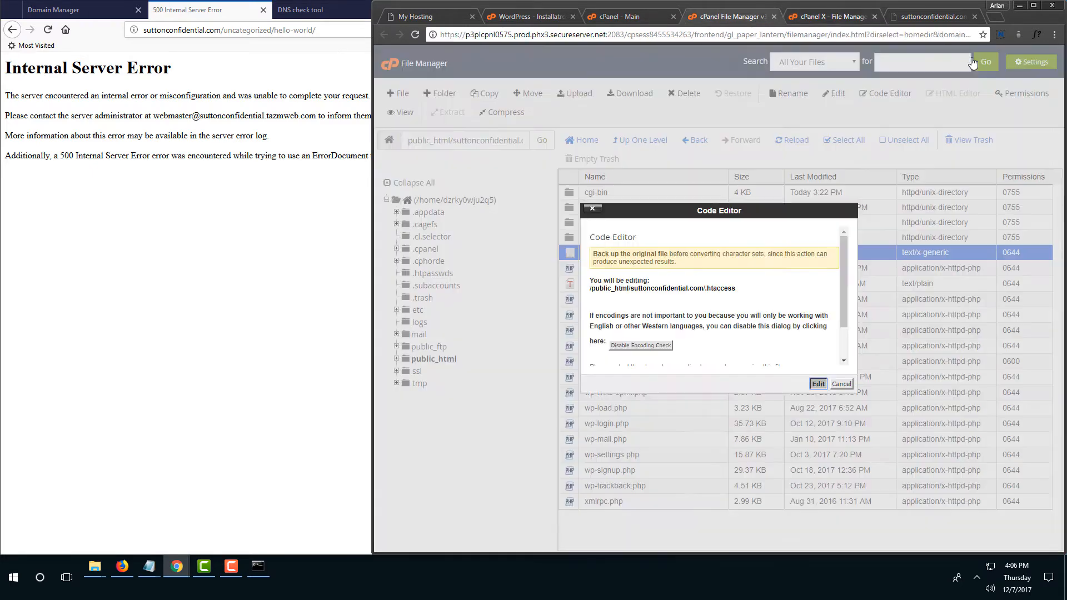
# Reload the Hello world! post, then open the MY BLOG home page to confirm both load.
pyautogui.click(49, 32)
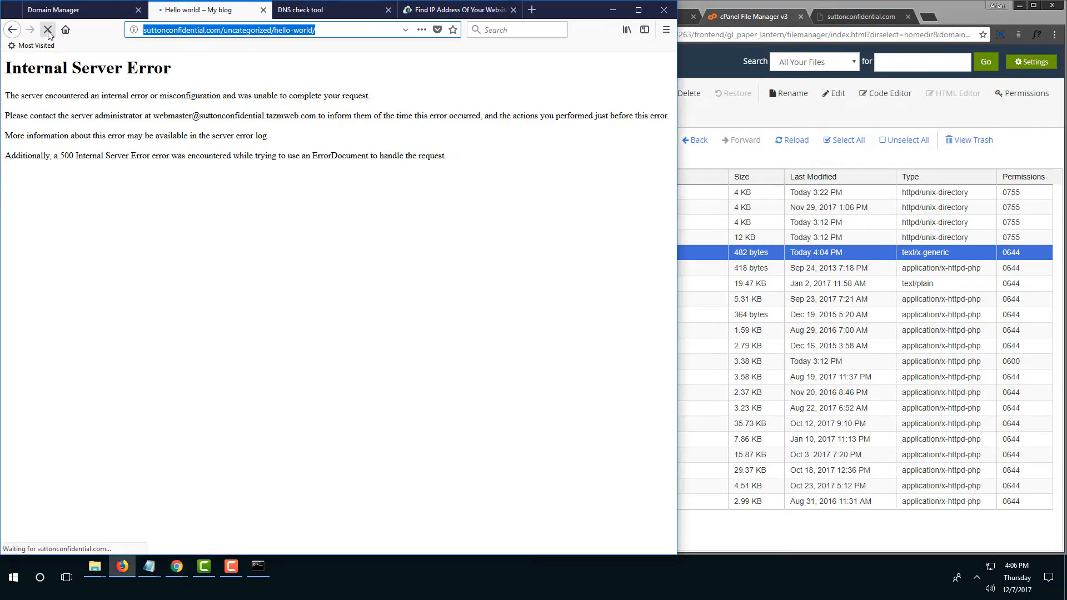
pyautogui.click(335, 32)
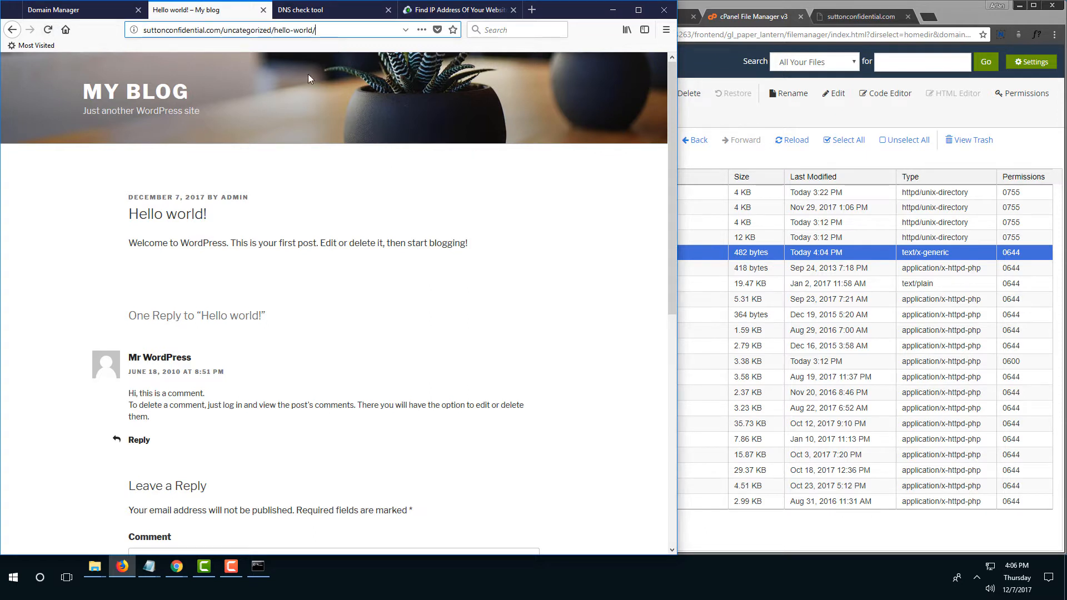
pyautogui.click(165, 105)
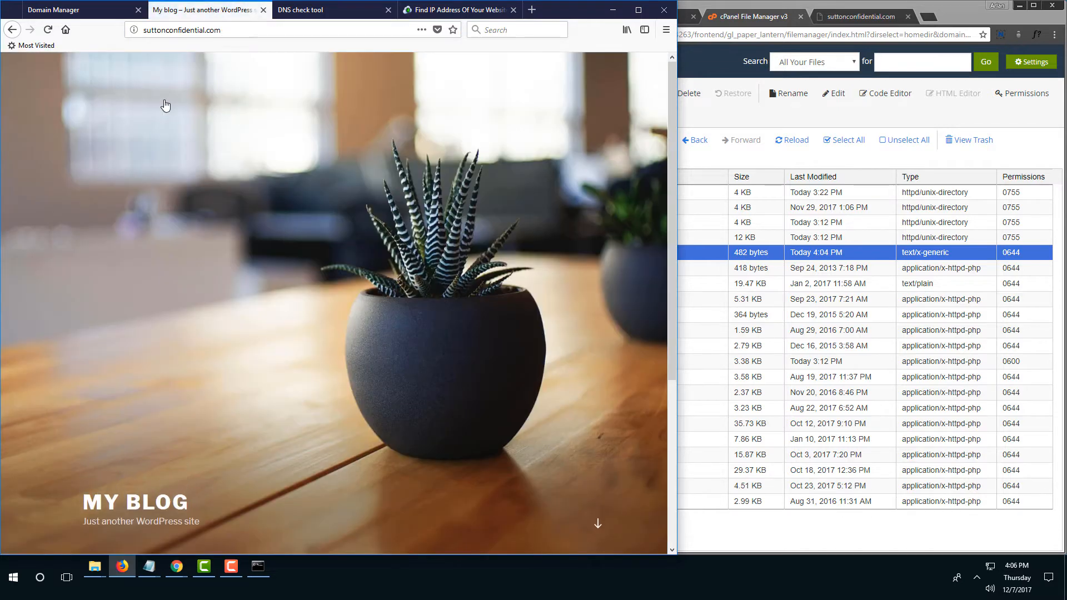
pyautogui.scroll(-5, 374, 365)
pyautogui.scroll(5, 362, 271)
# Append /wp-admin to the home page address to bring up the WordPress login page.
pyautogui.click(249, 32)
pyautogui.click(251, 31)
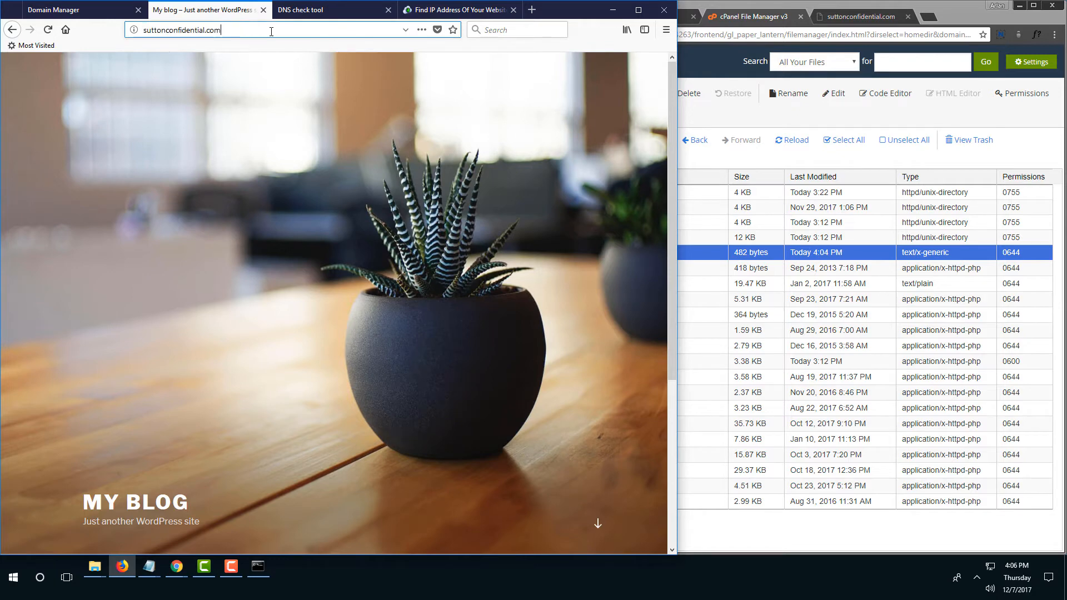
pyautogui.write('/w')
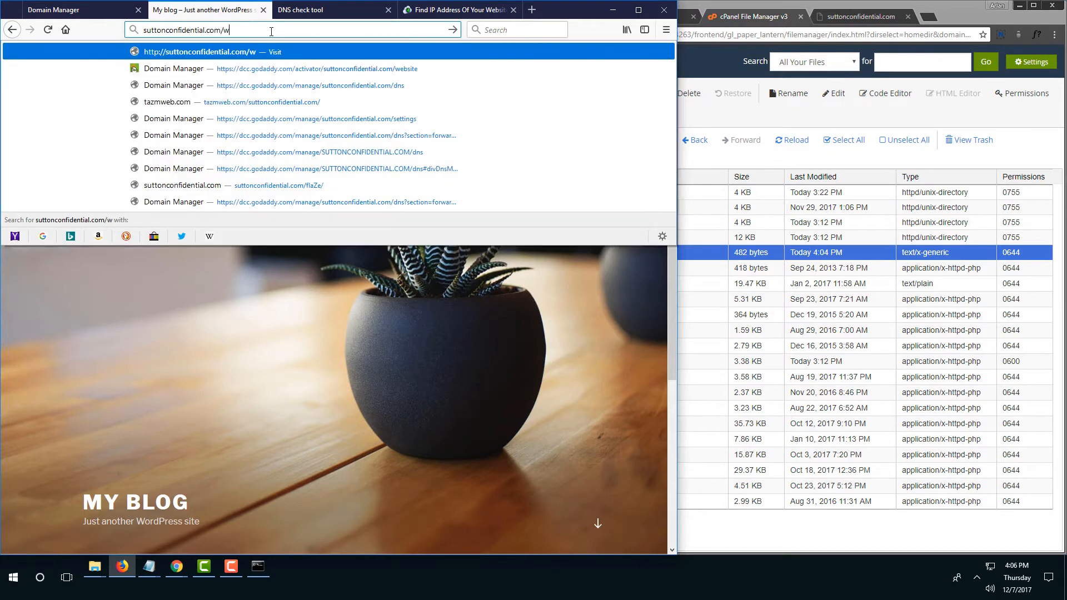
pyautogui.write('p-admin')
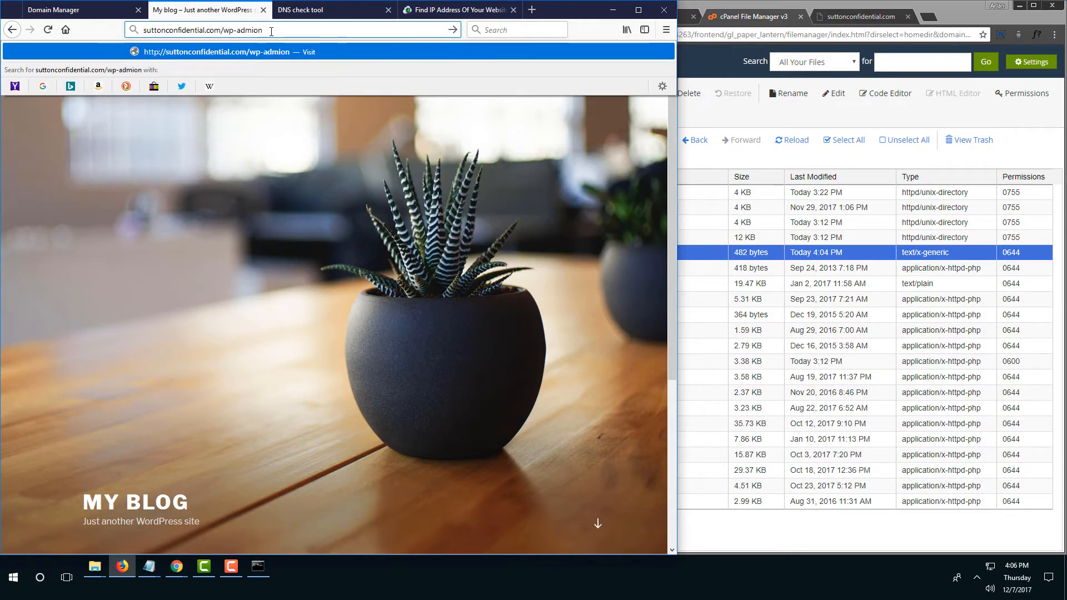
pyautogui.press('Return')
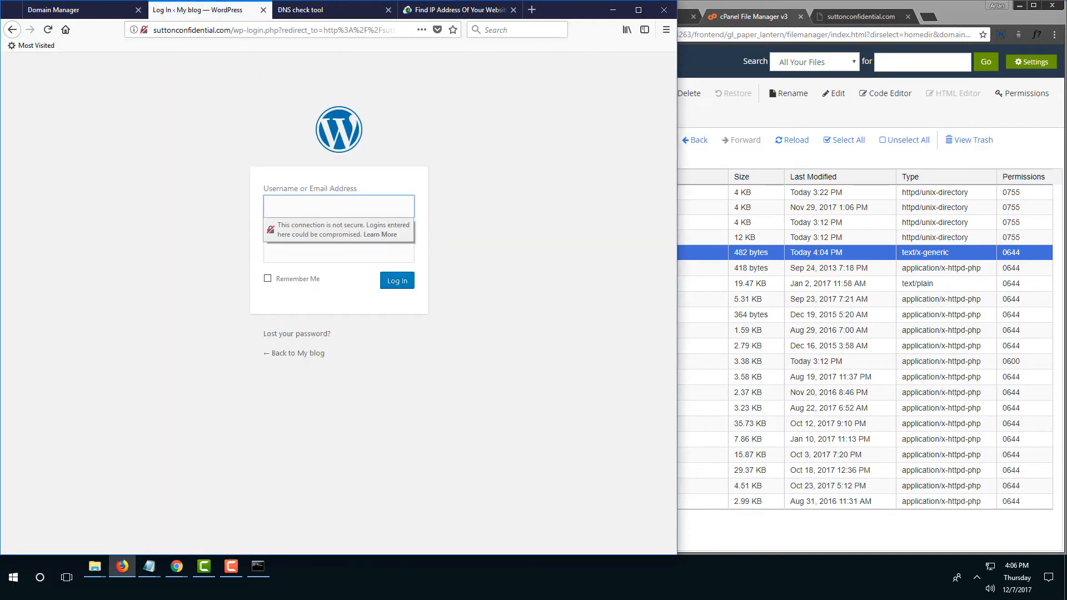
pyautogui.hotkey('alt', 'Tab')
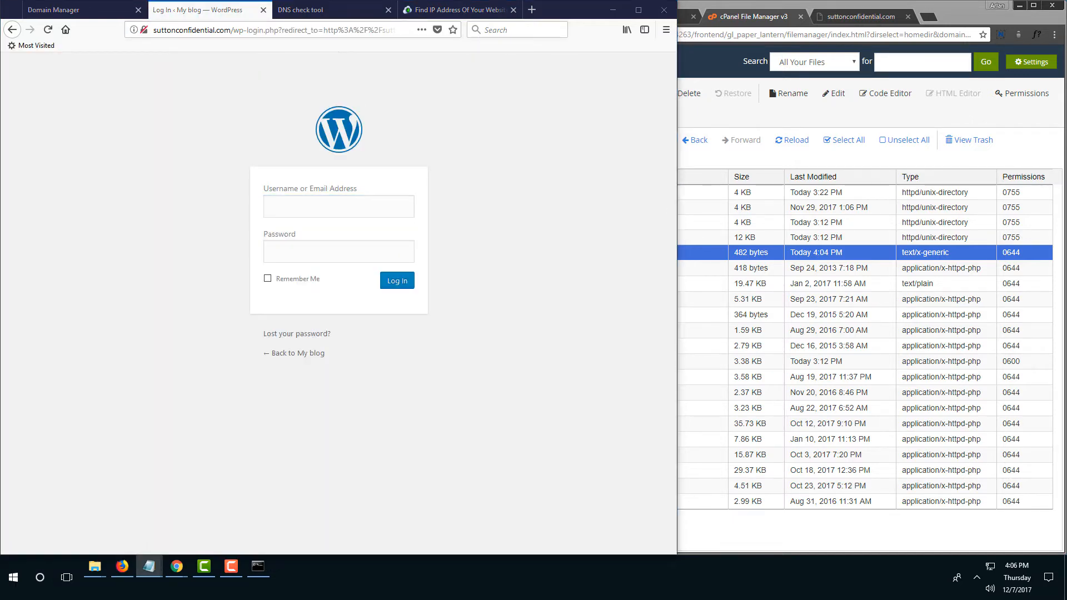
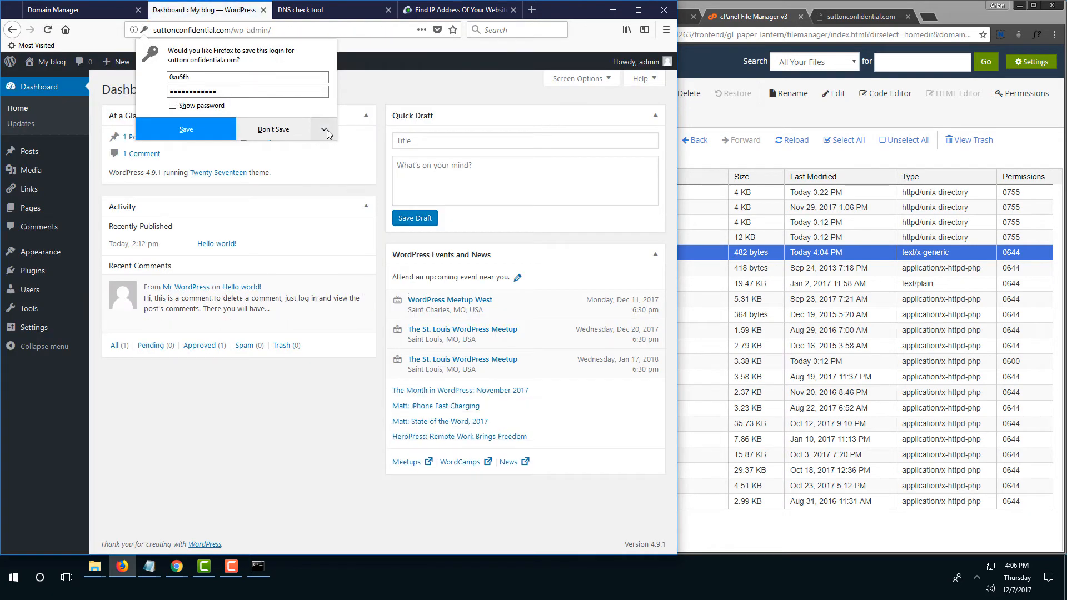
# Decline Firefox's offer to save the WordPress admin login, landing on the Dashboard.
pyautogui.click(288, 390)
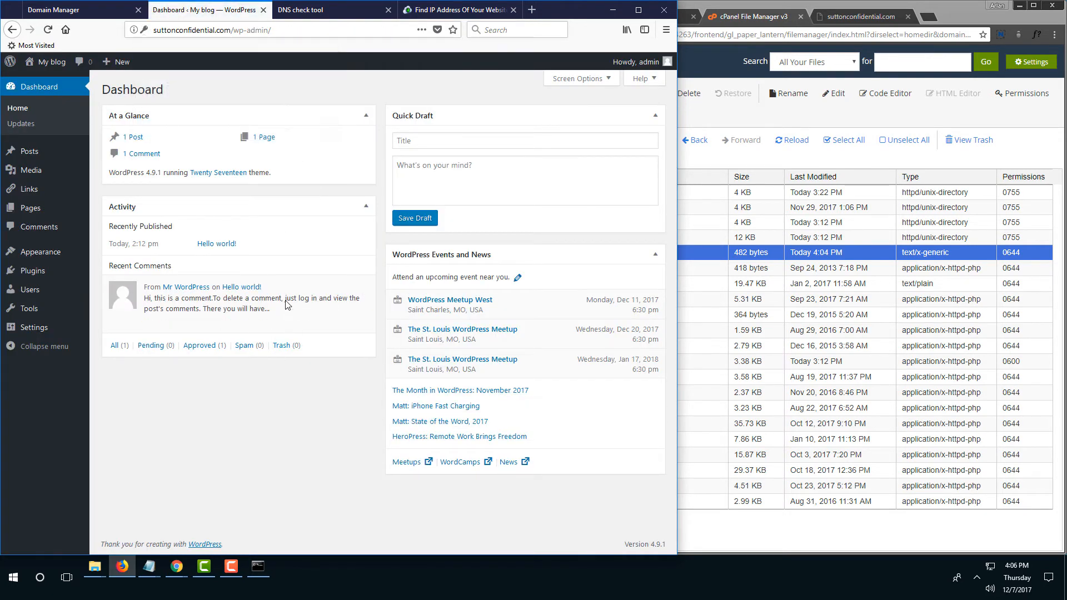
# Add and publish a new post titled 'foo', briefly checking the domain's DNS records.
pyautogui.moveTo(28, 152)
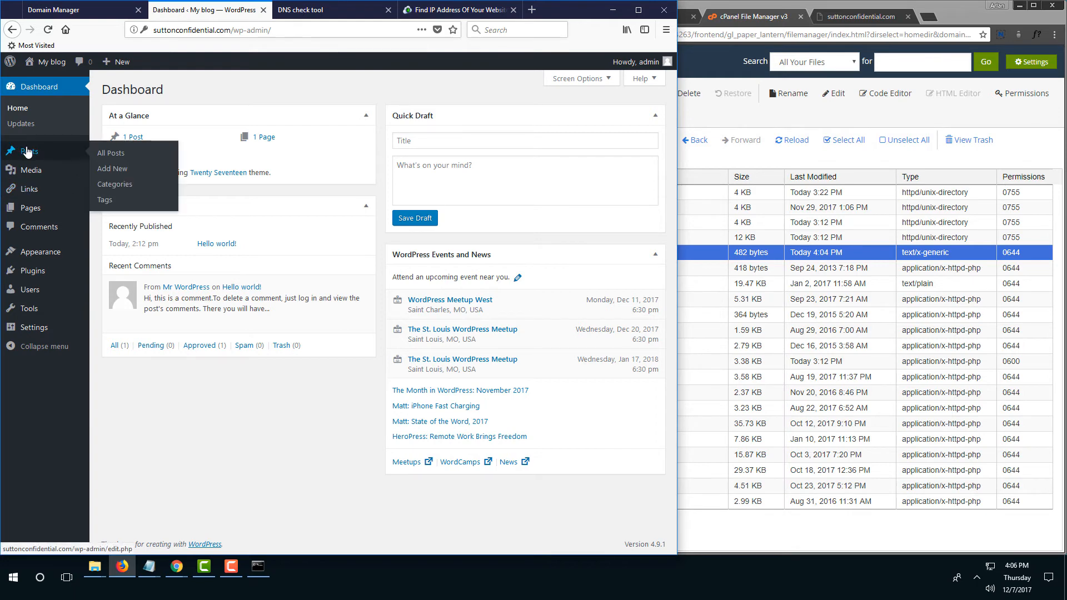
pyautogui.click(124, 170)
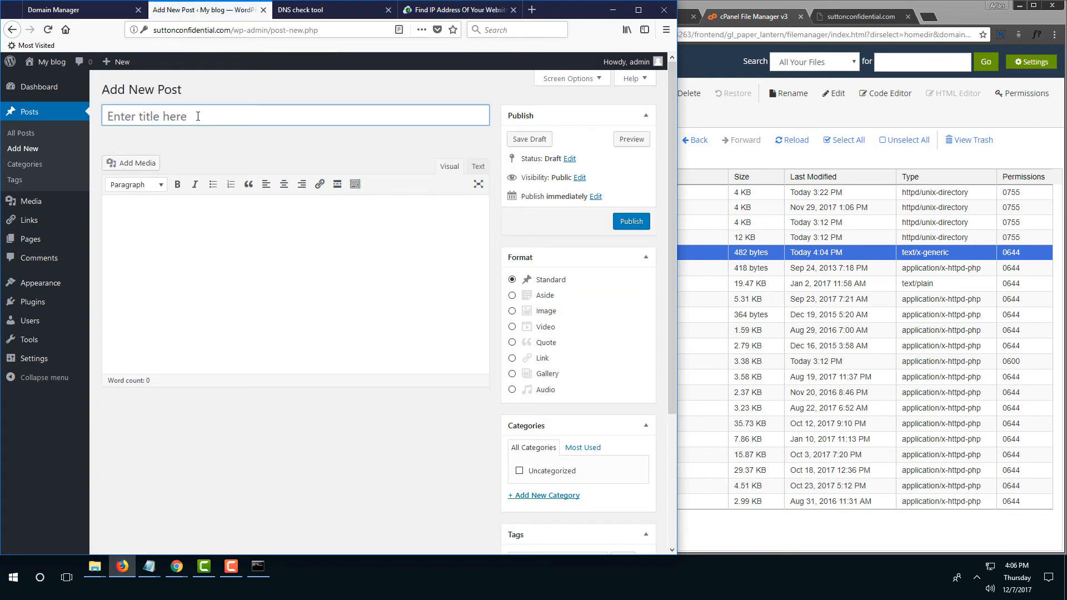
pyautogui.write('foo')
pyautogui.click(623, 222)
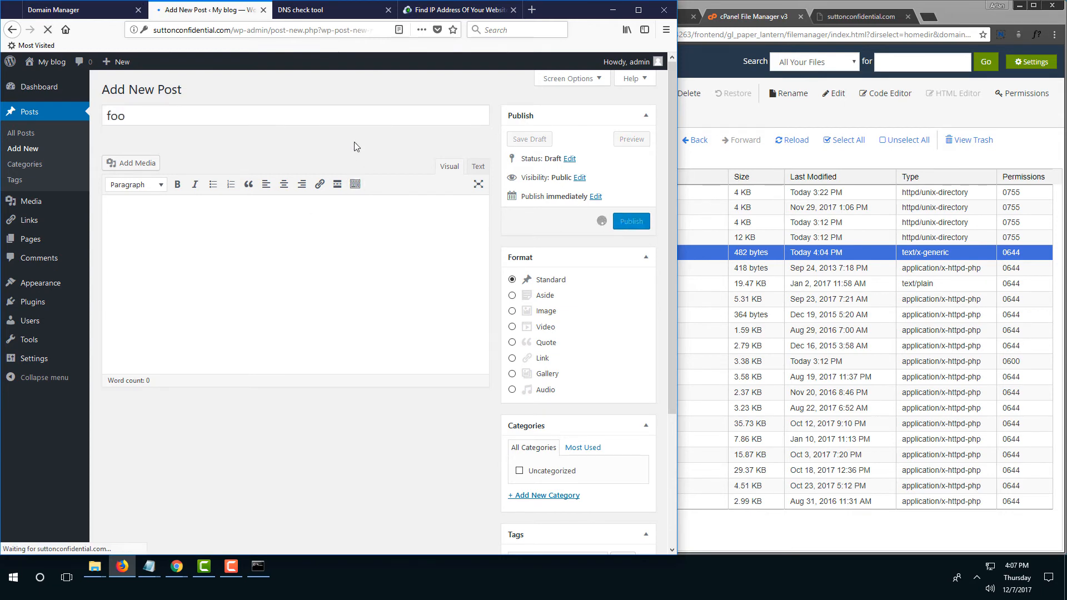
pyautogui.click(84, 12)
pyautogui.click(201, 10)
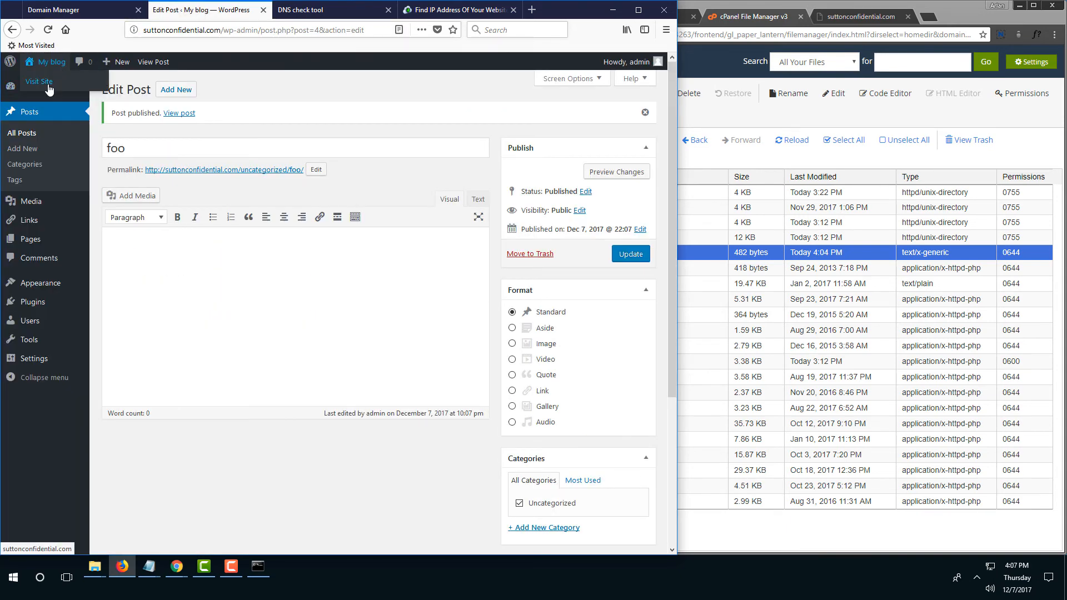
# Visit the live site, open the 'foo' post, and check its permalink address.
pyautogui.click(48, 85)
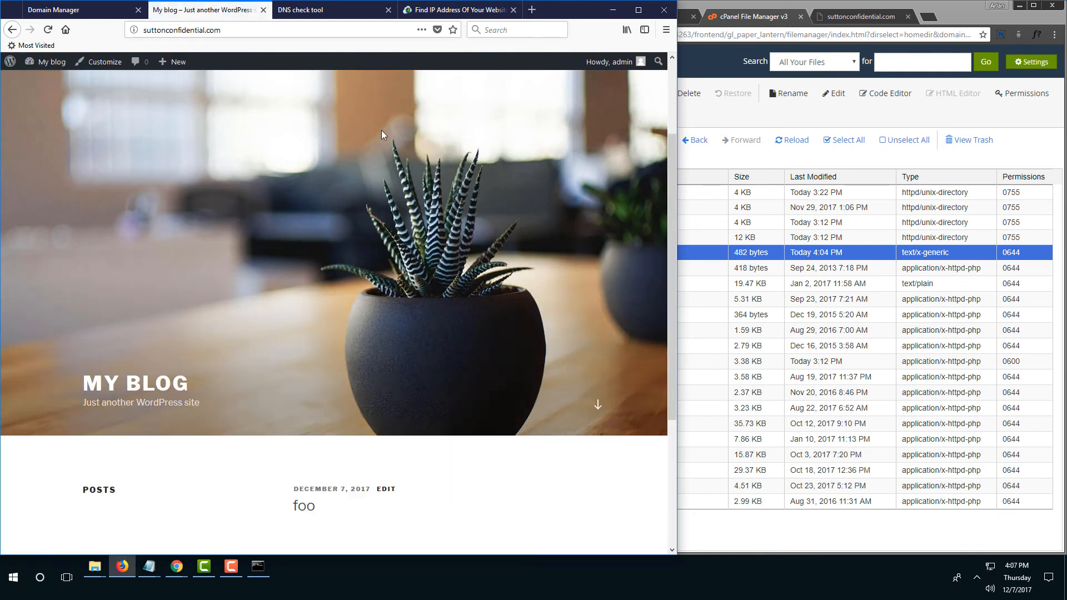
pyautogui.scroll(-3, 372, 166)
pyautogui.click(304, 303)
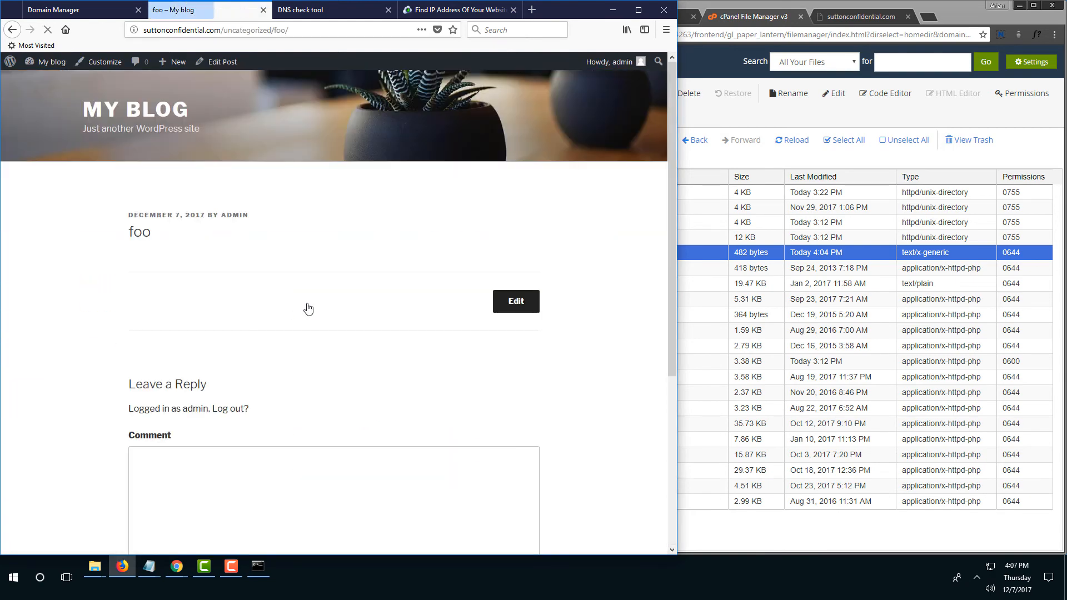
pyautogui.click(301, 31)
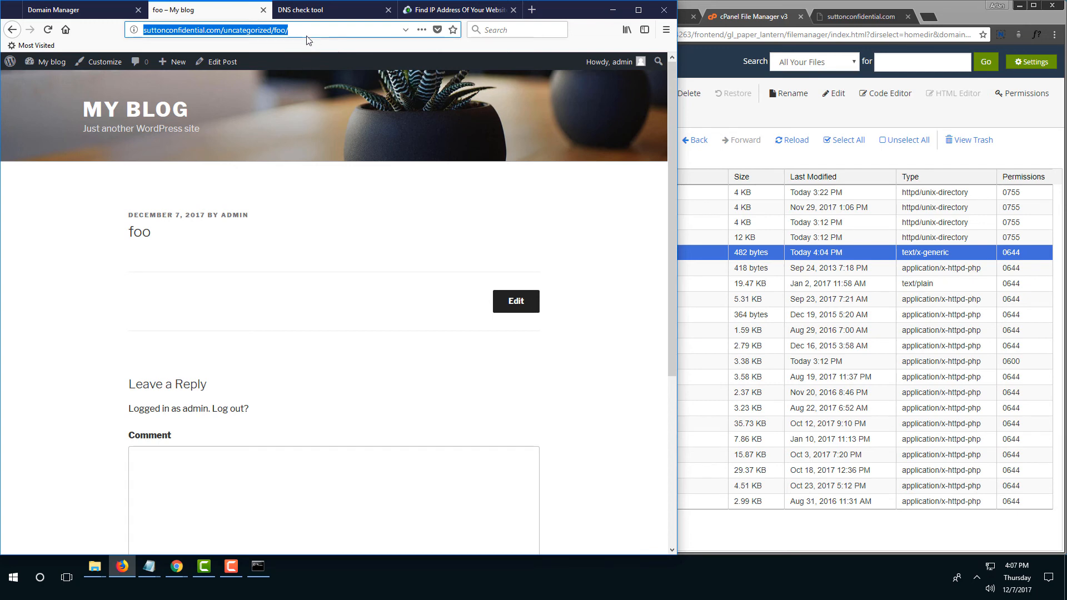
pyautogui.click(307, 32)
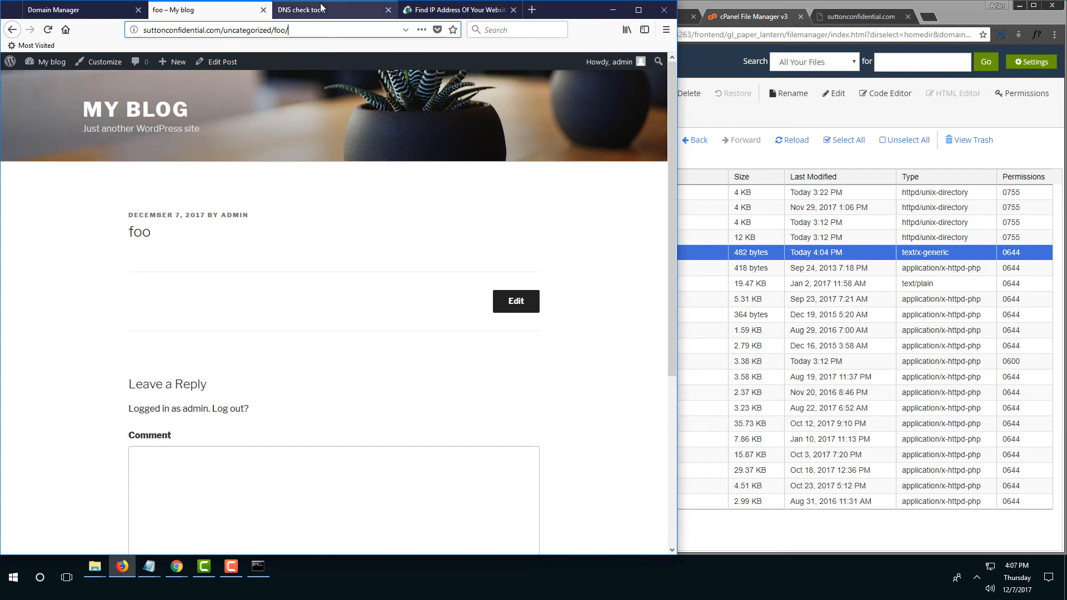